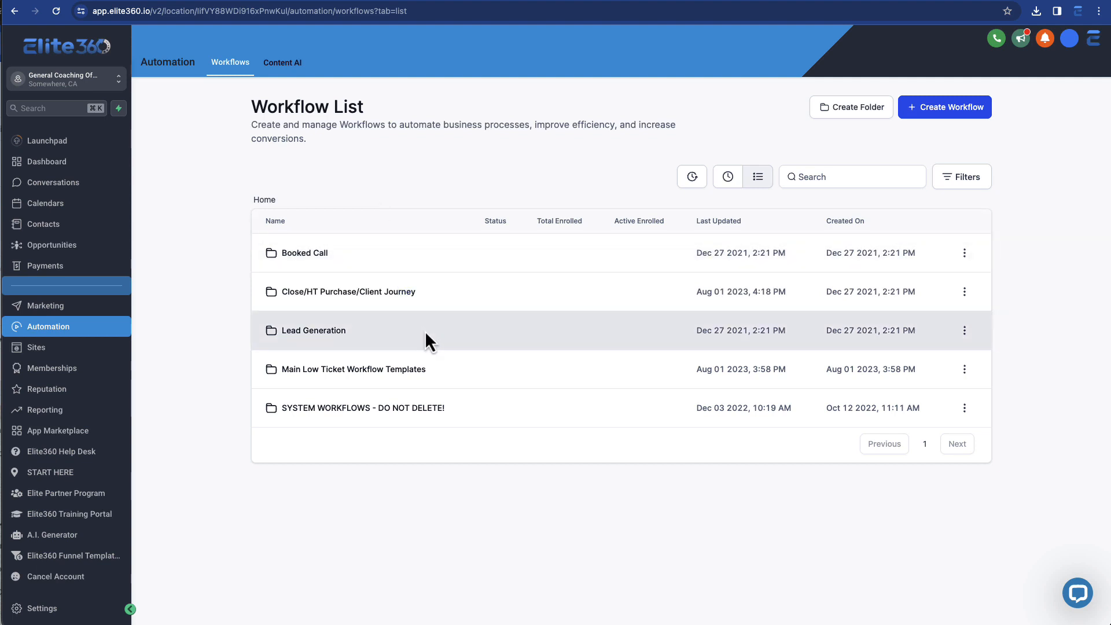
Open the Lead Generation Workflow from the Lead Generation folder and review its Form Submitted trigger without changing it
click(335, 331)
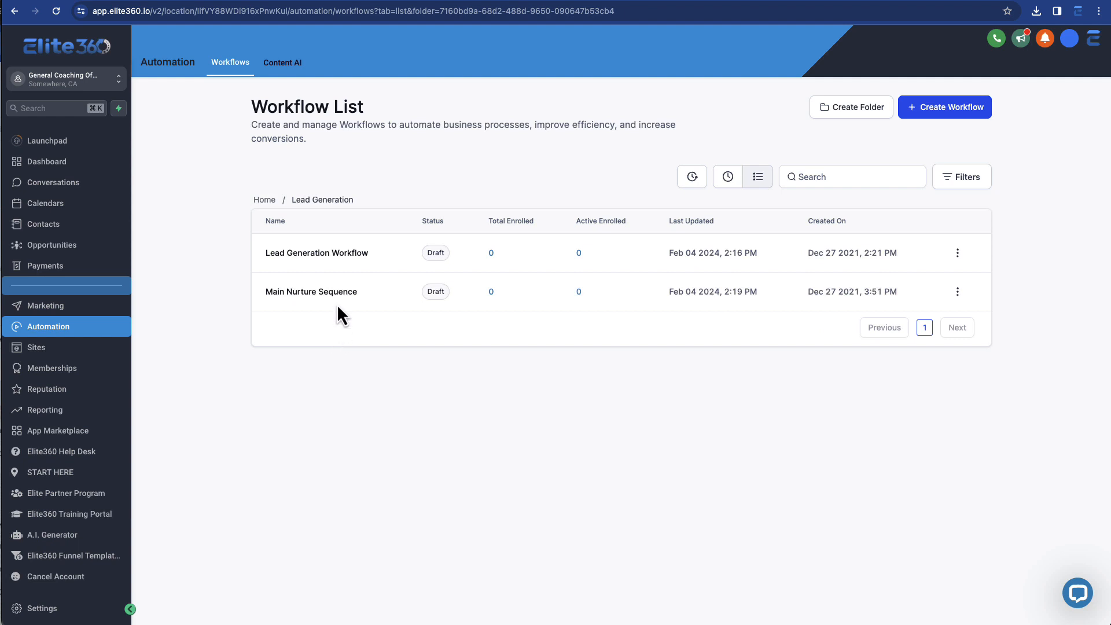
click(306, 255)
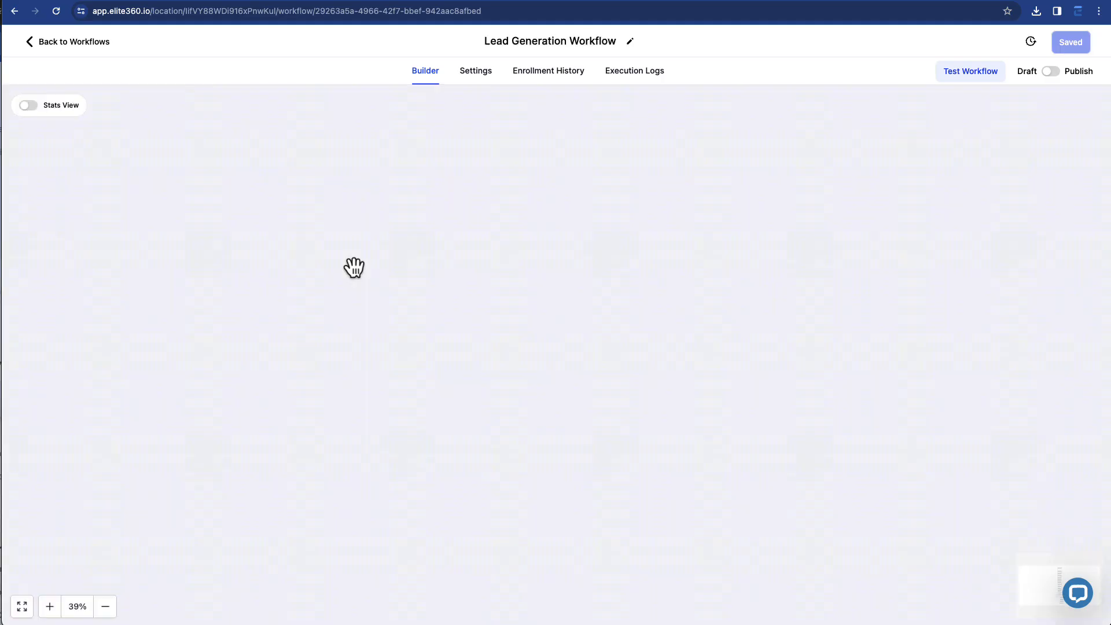
click(475, 159)
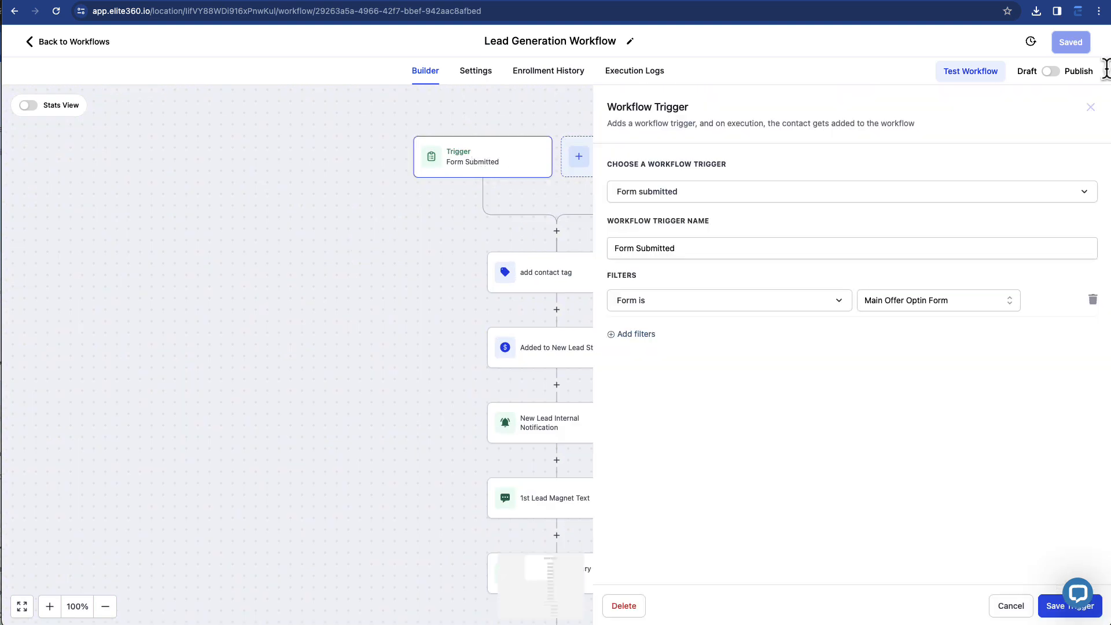
click(1012, 608)
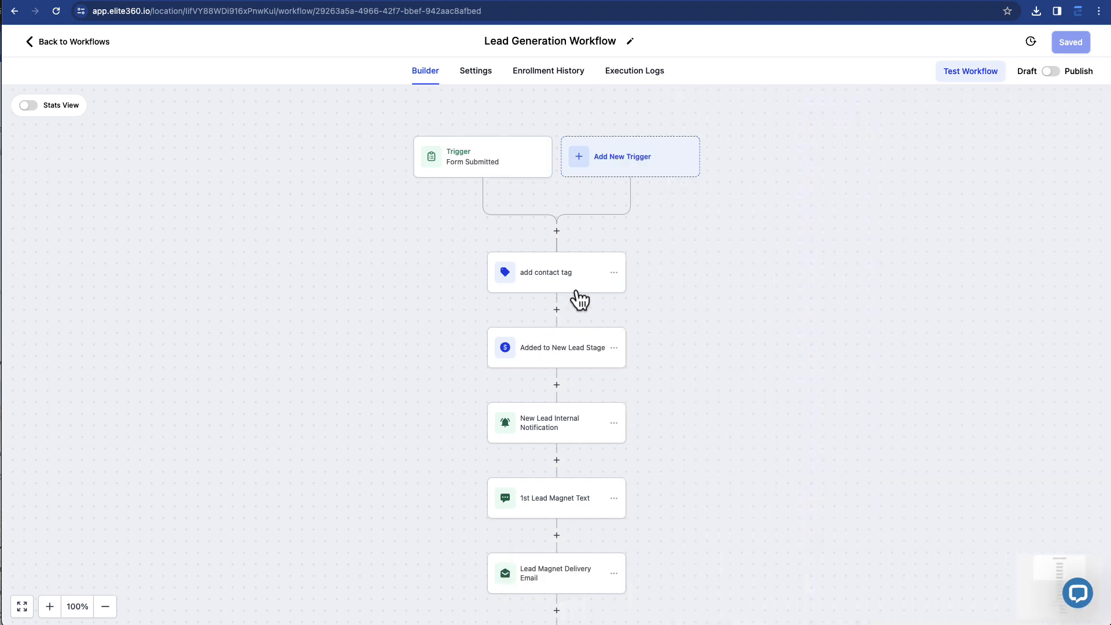
Review the settings of the add contact tag and Added to New Lead Stage actions, leaving them unchanged
click(576, 292)
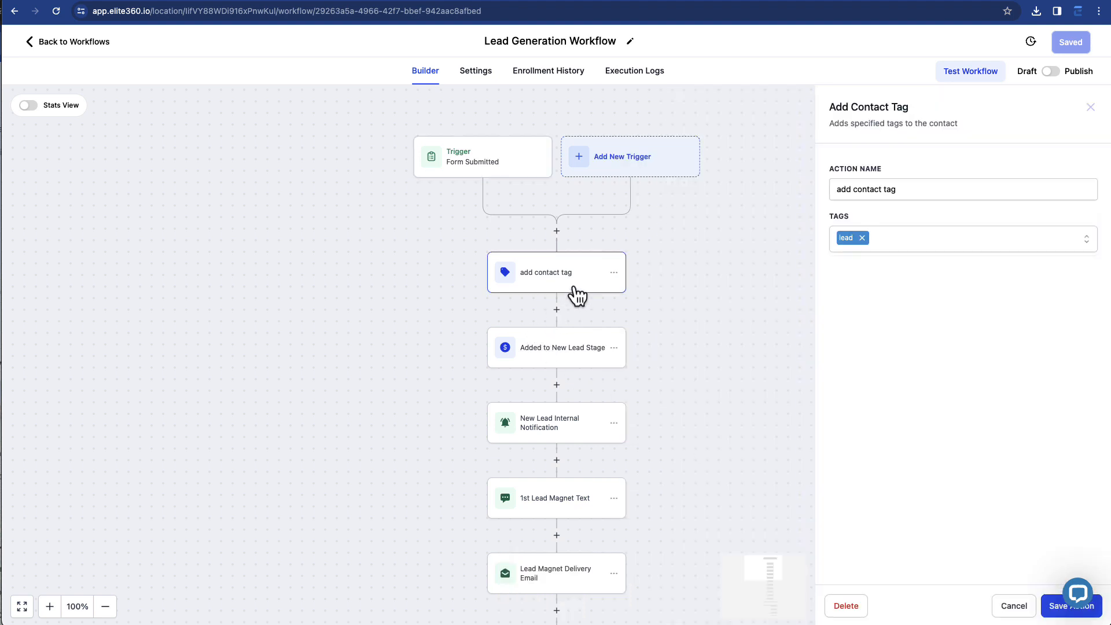
click(560, 356)
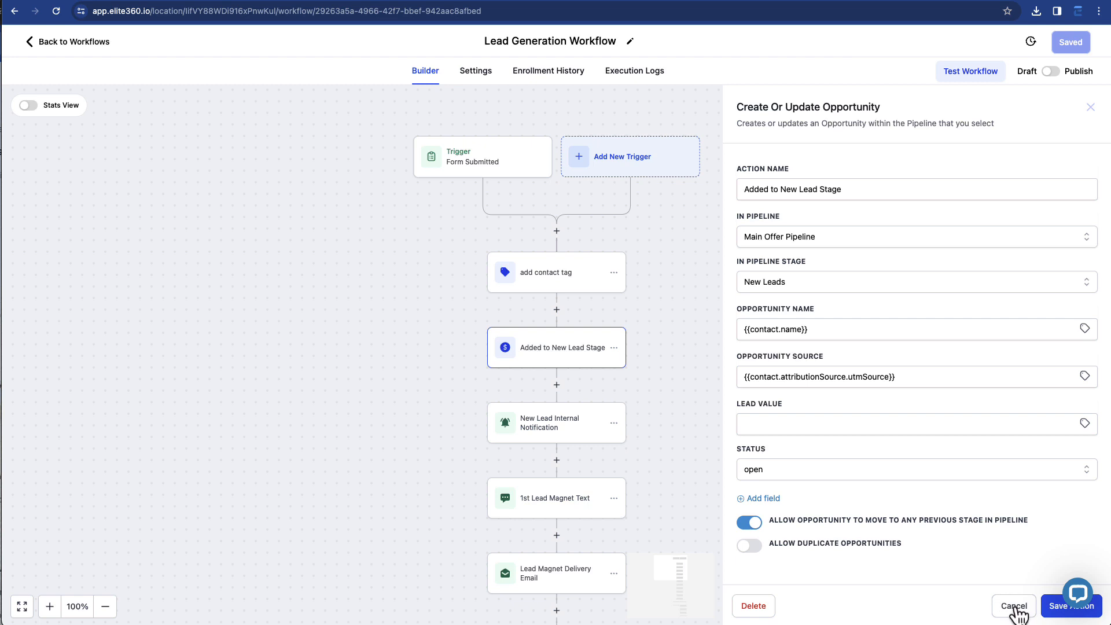
click(1014, 606)
Review the New Lead Internal Notification action's recipients, subject and message, and close it without saving
click(557, 440)
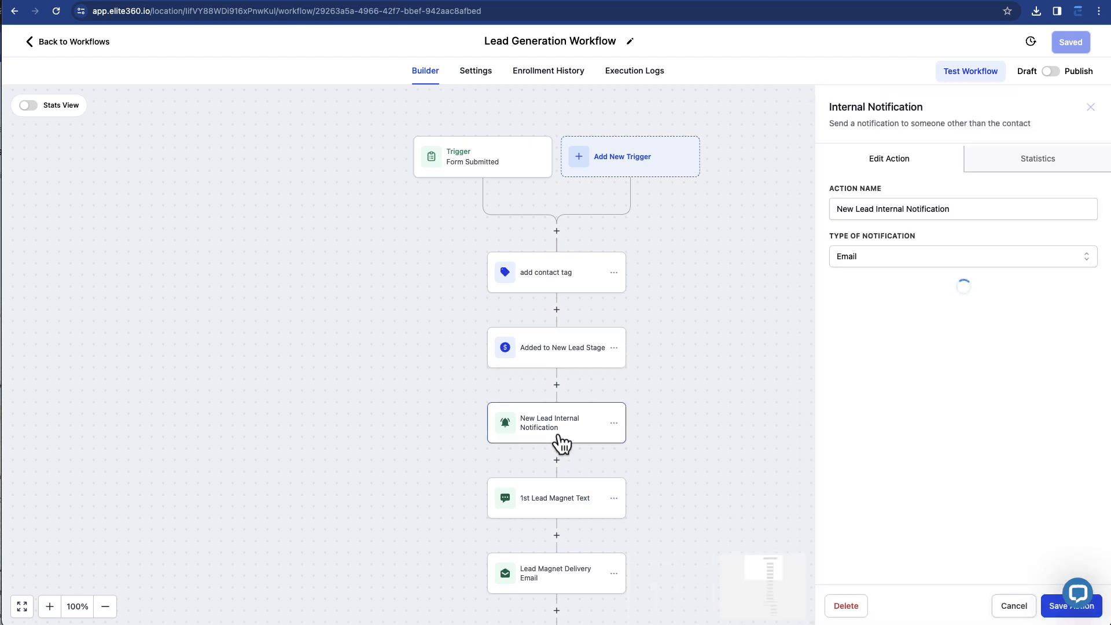
scroll(983, 405, down, 6)
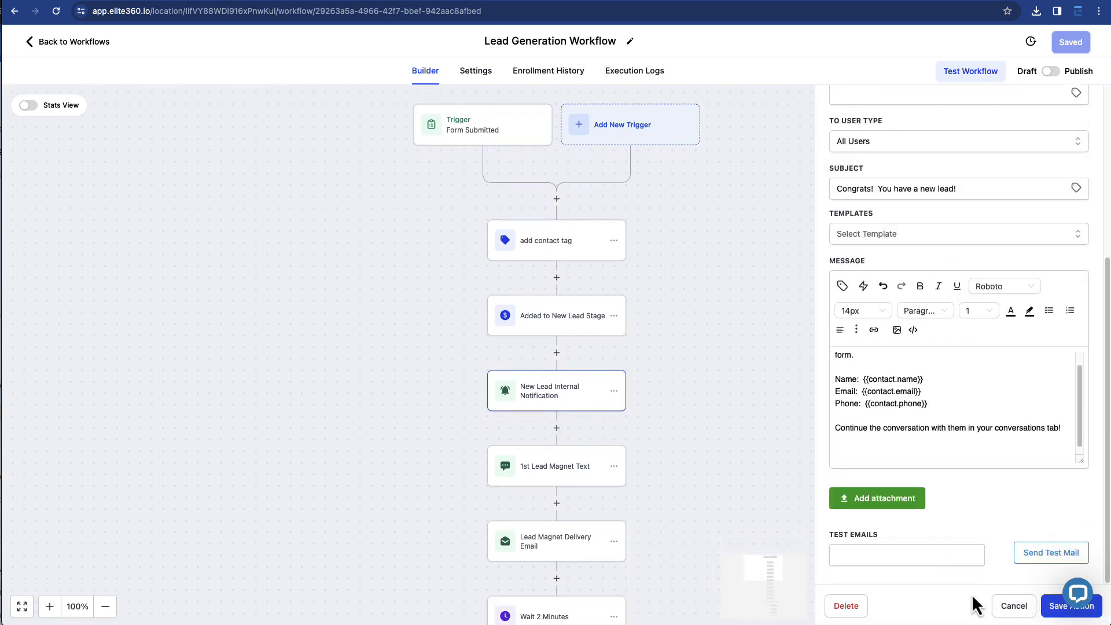
click(996, 605)
Look through the settings of the consecutive actions from 1st Lead Magnet Text to Welcome Email
click(580, 484)
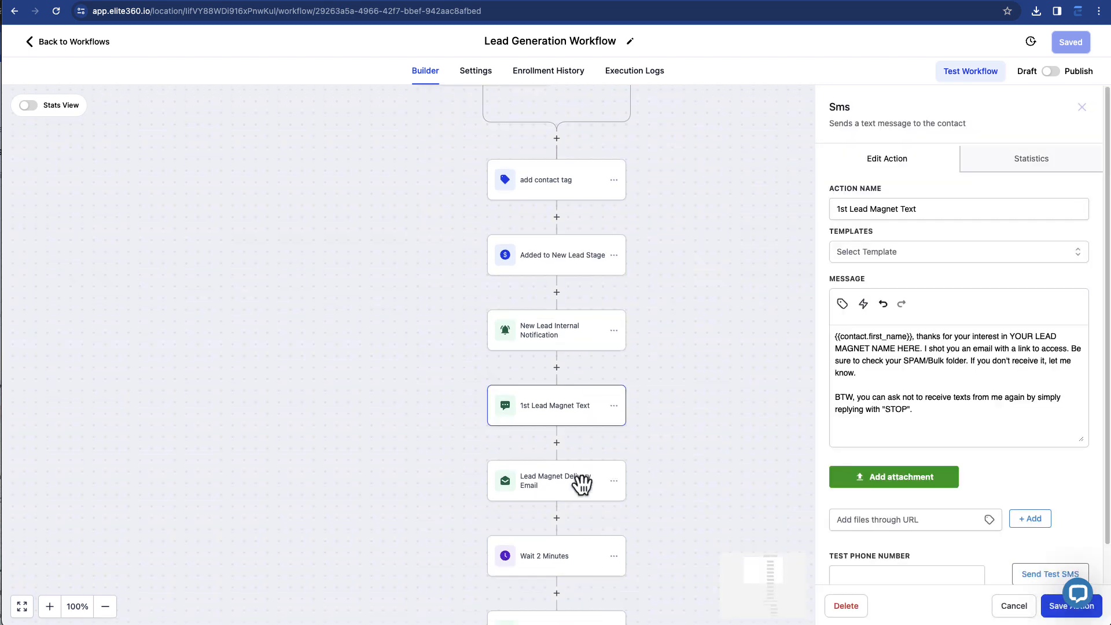
click(546, 488)
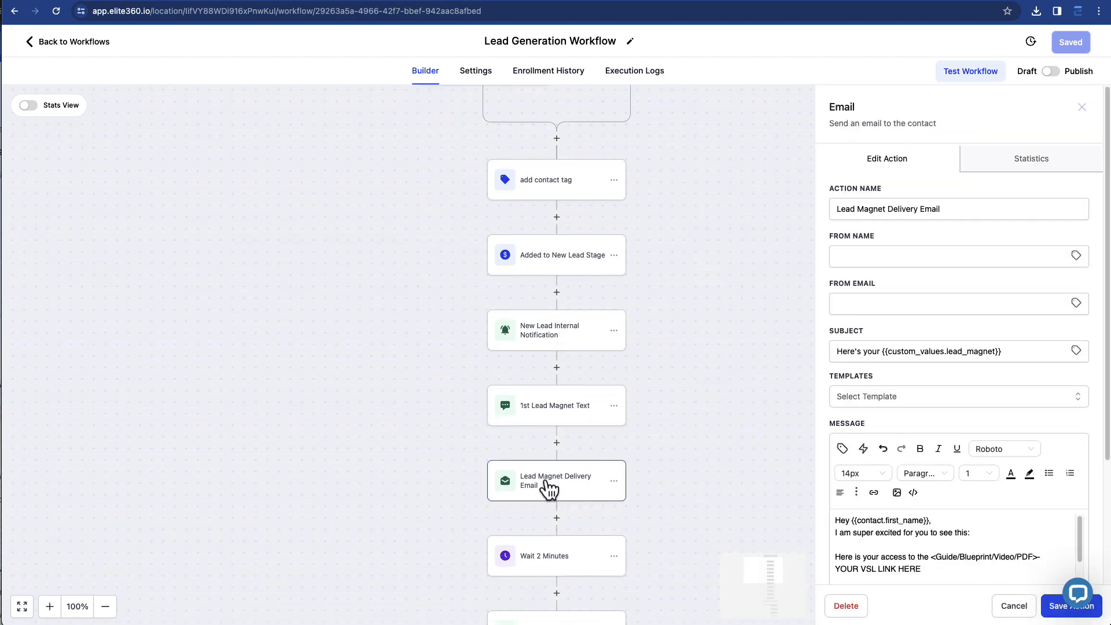
click(572, 470)
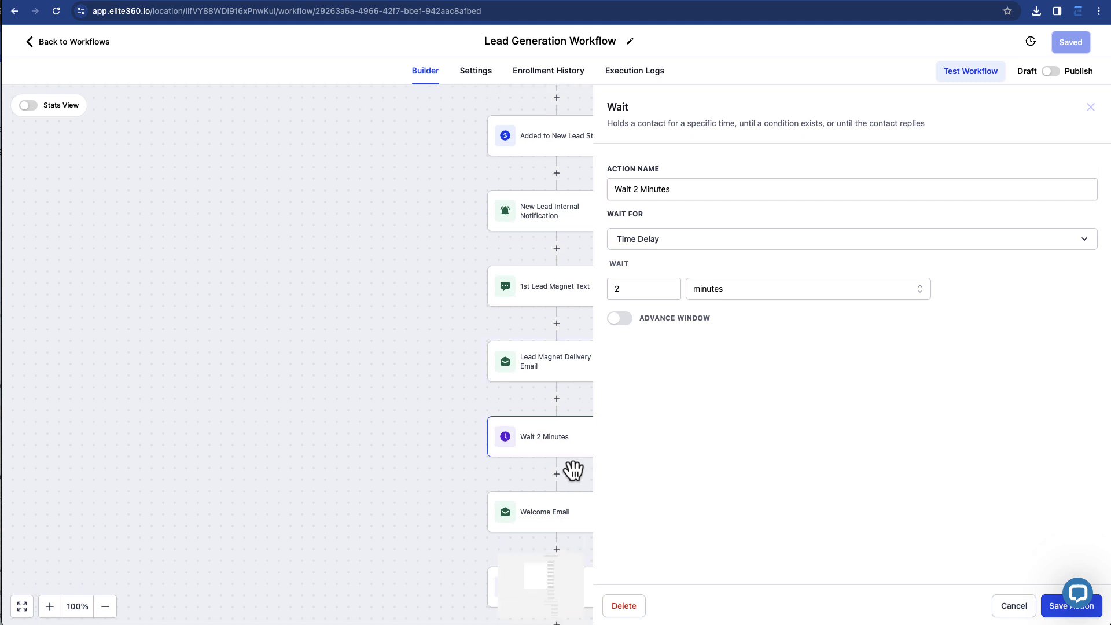
click(554, 509)
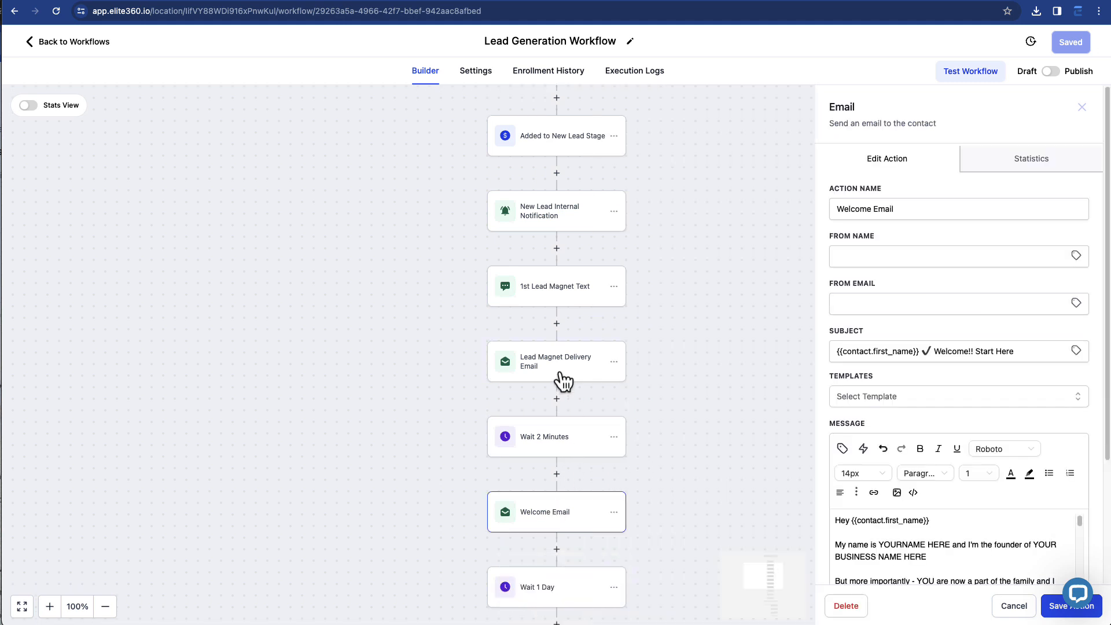
Reopen the Lead Magnet Delivery Email and examine its subject and message body
click(562, 379)
scroll(862, 425, down, 2)
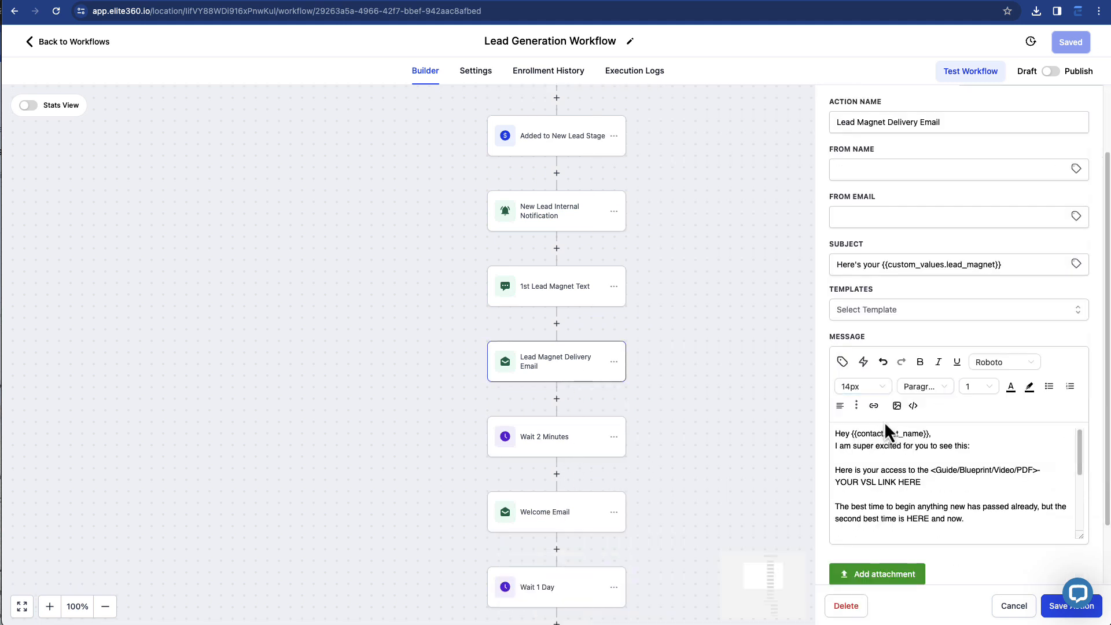
scroll(565, 440, down, 1)
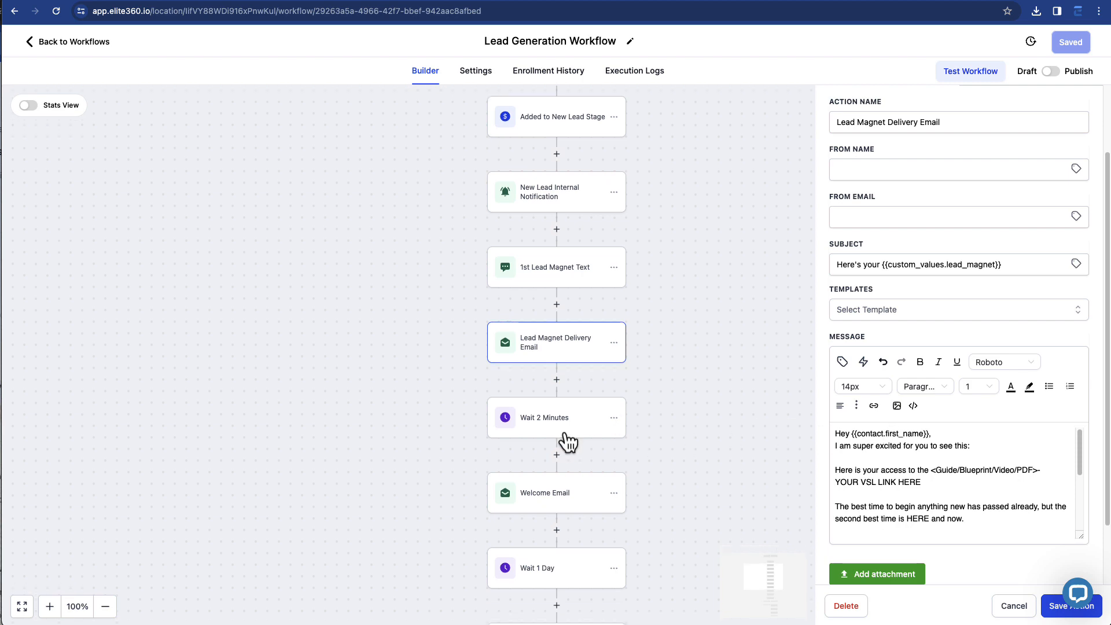
Check the Wait 2 Minutes action and read through the Welcome Email's message, closing it without changes
click(564, 429)
click(545, 493)
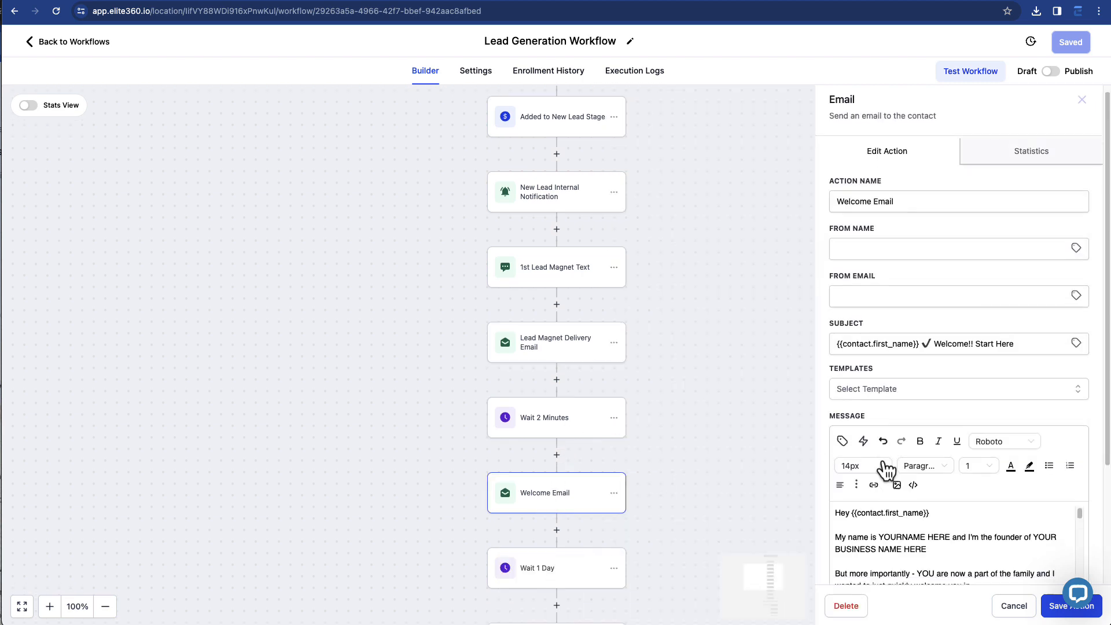
scroll(969, 463, down, 8)
scroll(969, 460, down, 15)
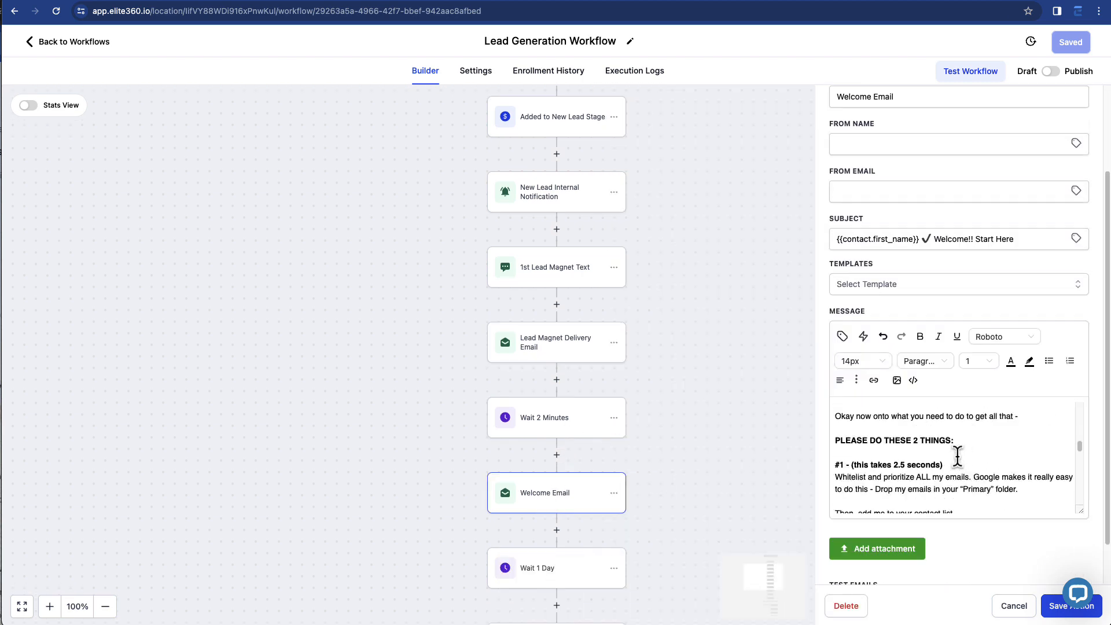
scroll(954, 457, up, 15)
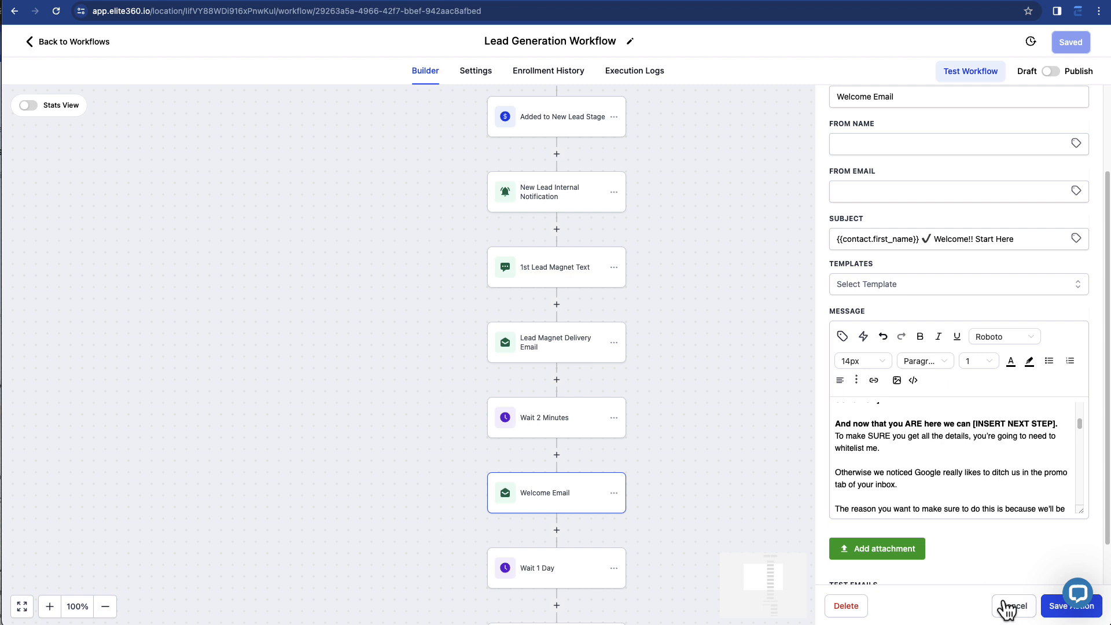
click(1007, 608)
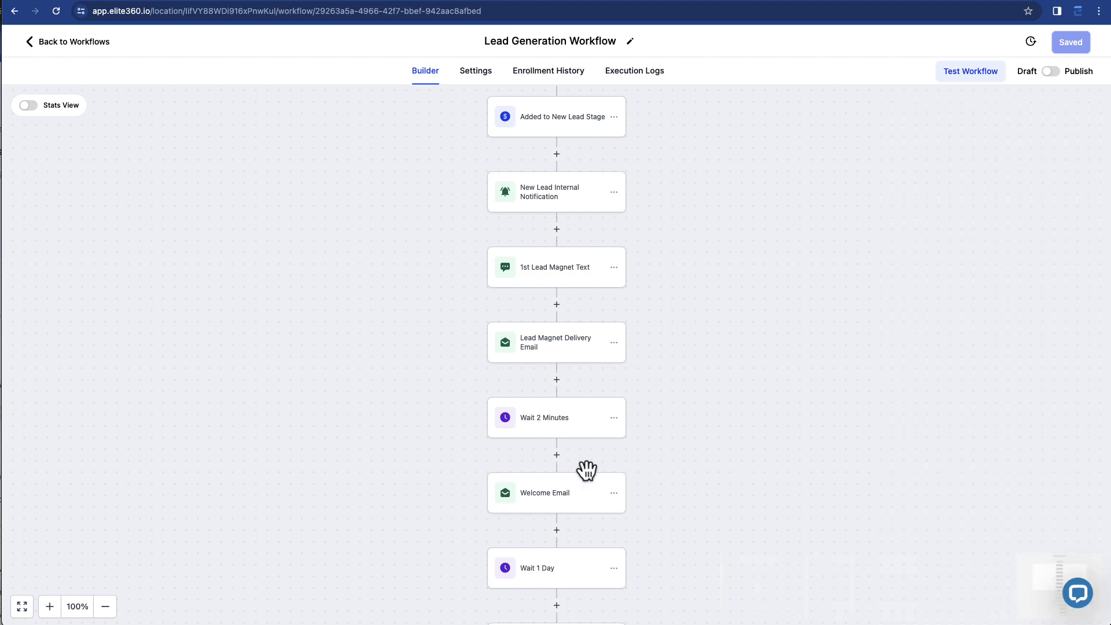
Check the Wait 1 Day action after the Welcome Email and read the 2nd Lead Magnet Email's message
scroll(585, 469, down, 5)
click(567, 440)
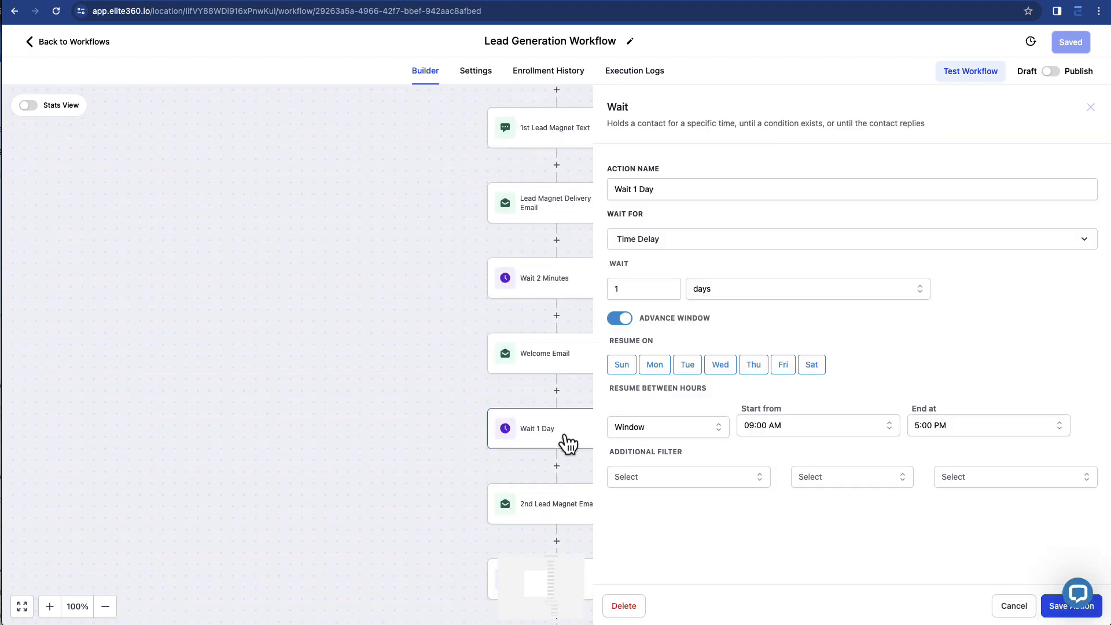
click(547, 507)
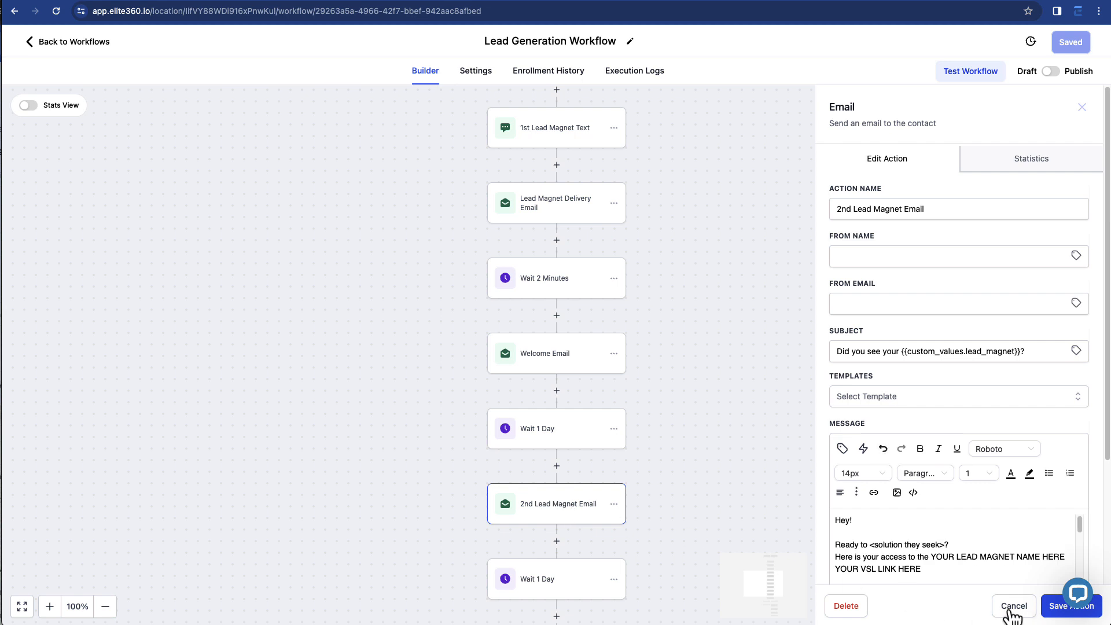
scroll(983, 513, down, 5)
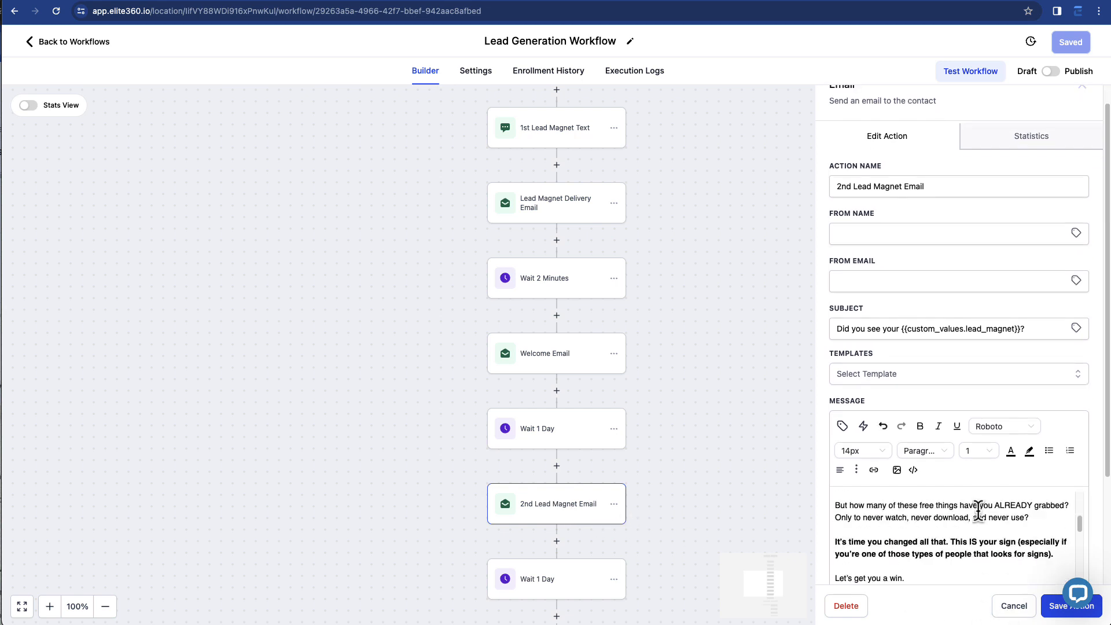
scroll(978, 510, down, 5)
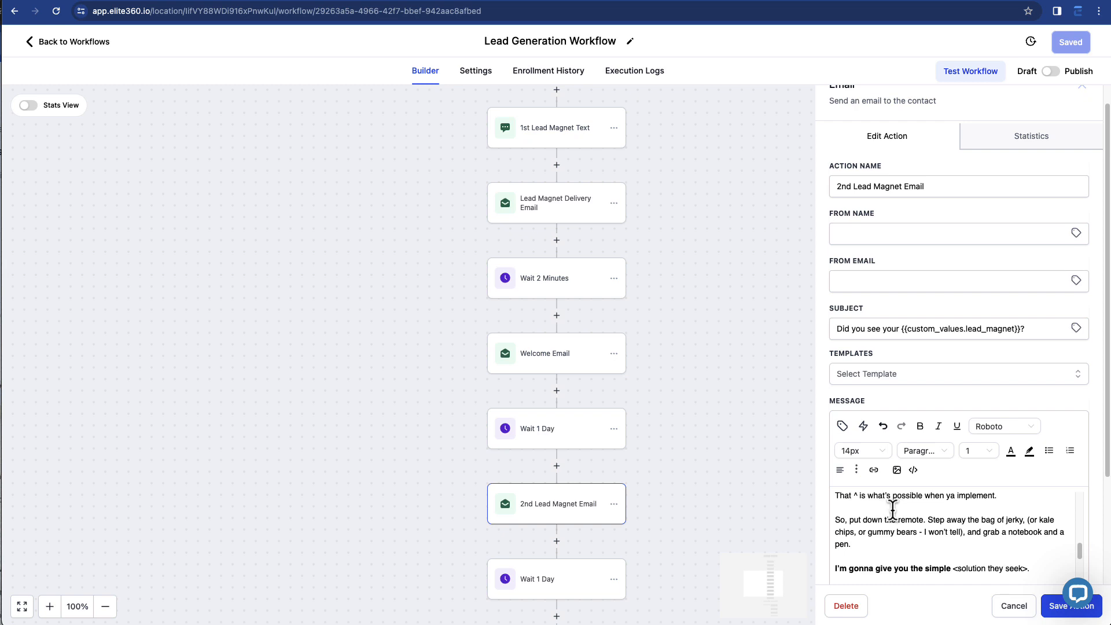
Inspect the second Wait 1 Day action and the tag rules of the "Is the lead hot?" condition, leaving both unchanged
scroll(624, 493, down, 5)
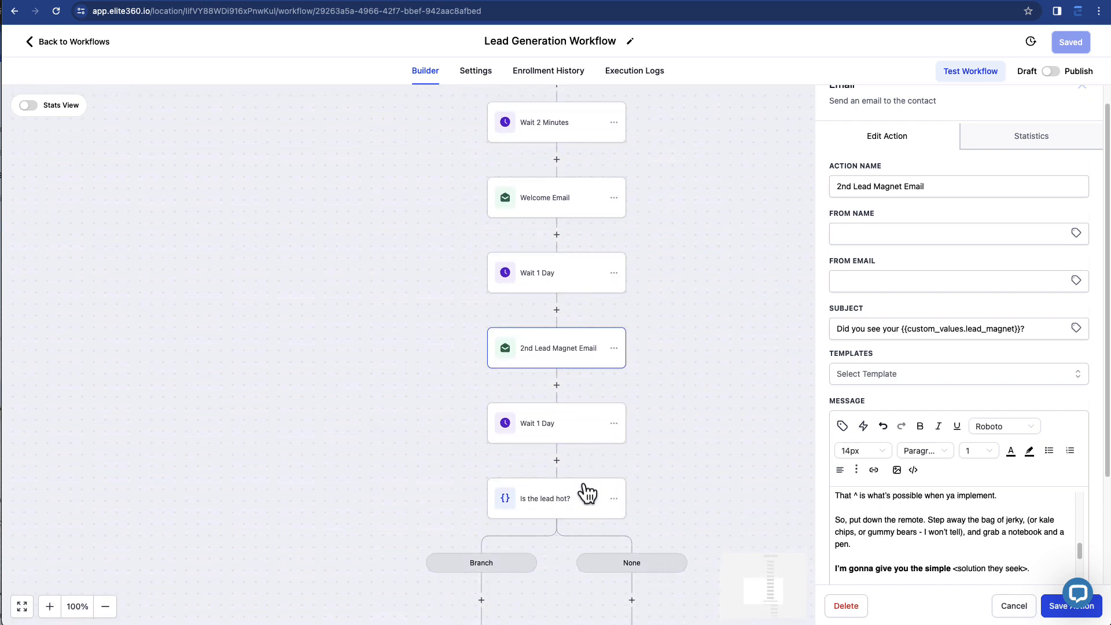
scroll(578, 462, down, 1)
click(565, 415)
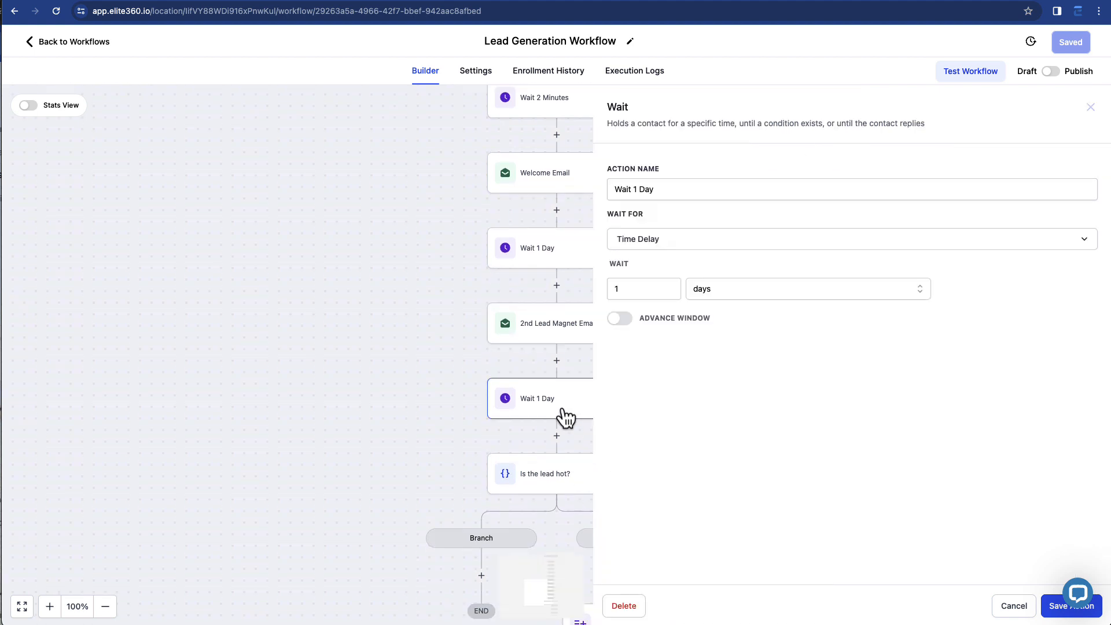
click(554, 485)
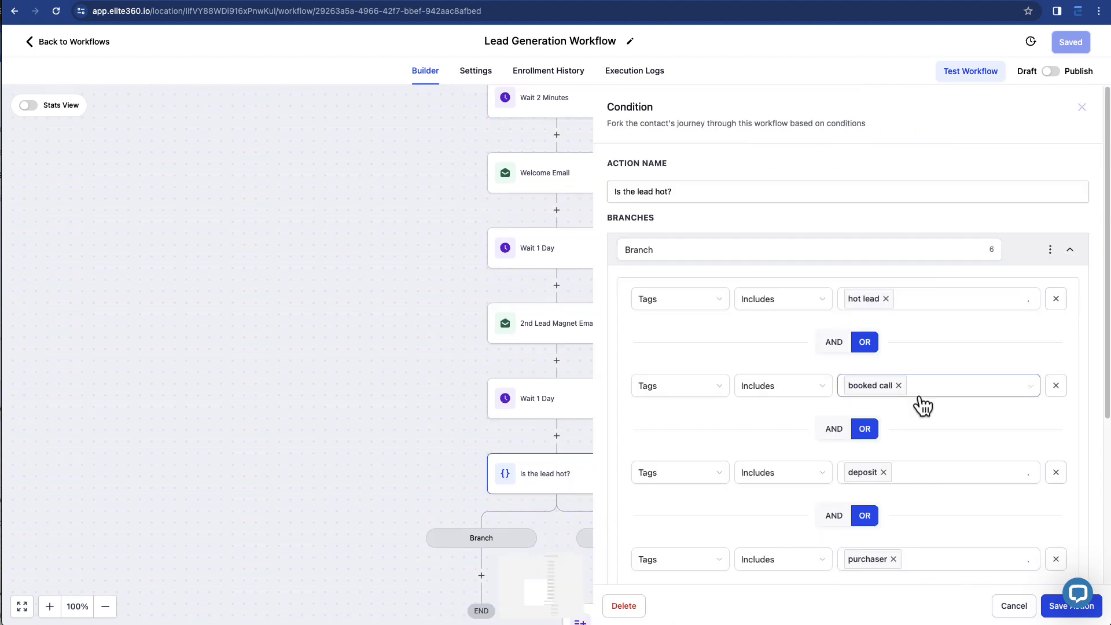
scroll(919, 399, down, 1)
scroll(922, 408, down, 3)
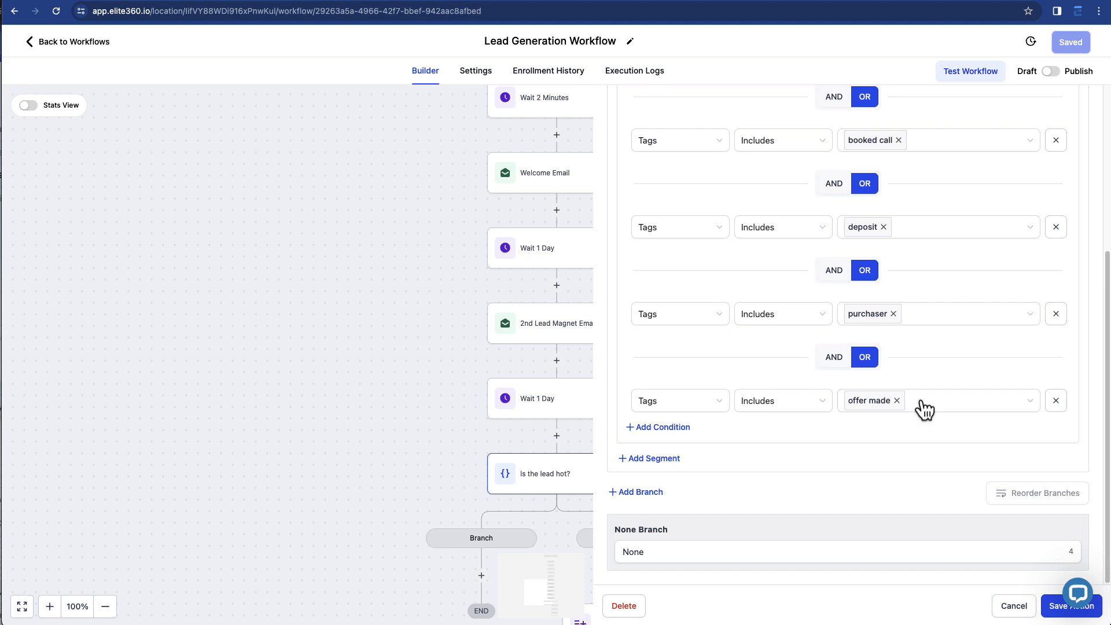
scroll(919, 403, up, 2)
scroll(918, 403, down, 2)
click(1012, 605)
Examine the condition's two paths and the None path's add to main nurture sequence workflow action, then close it unchanged
scroll(671, 520, down, 2)
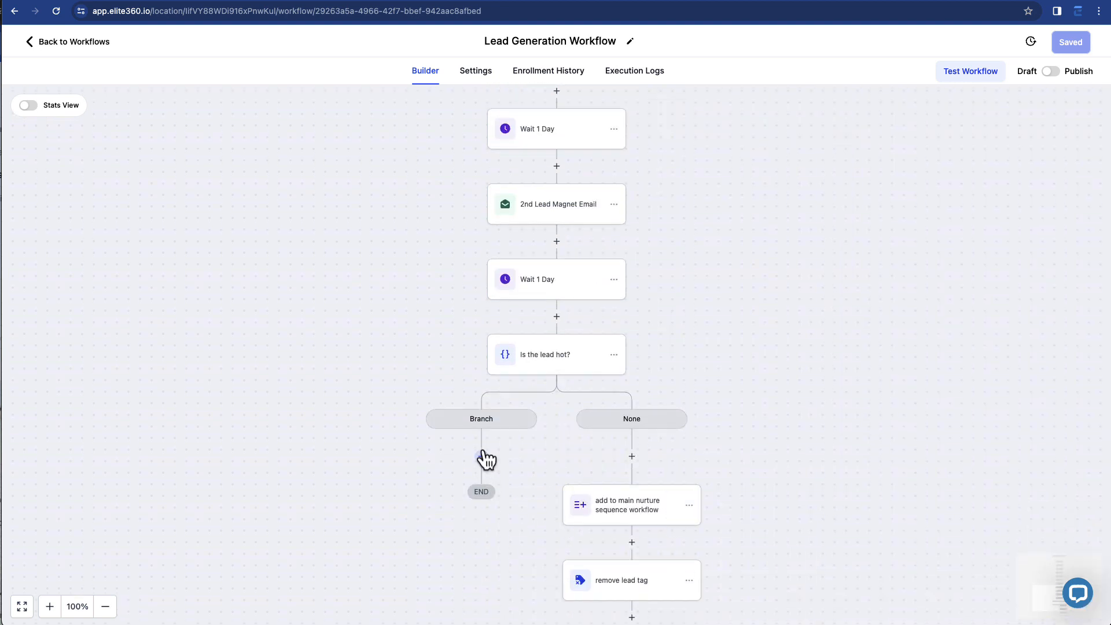
scroll(485, 459, down, 1)
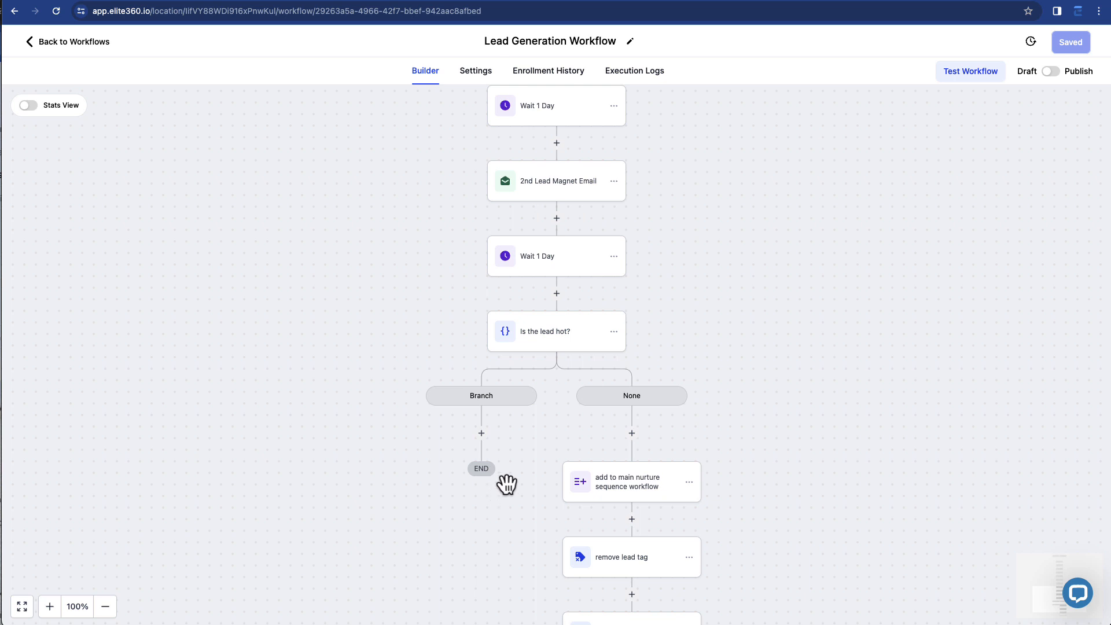
scroll(717, 384, down, 2)
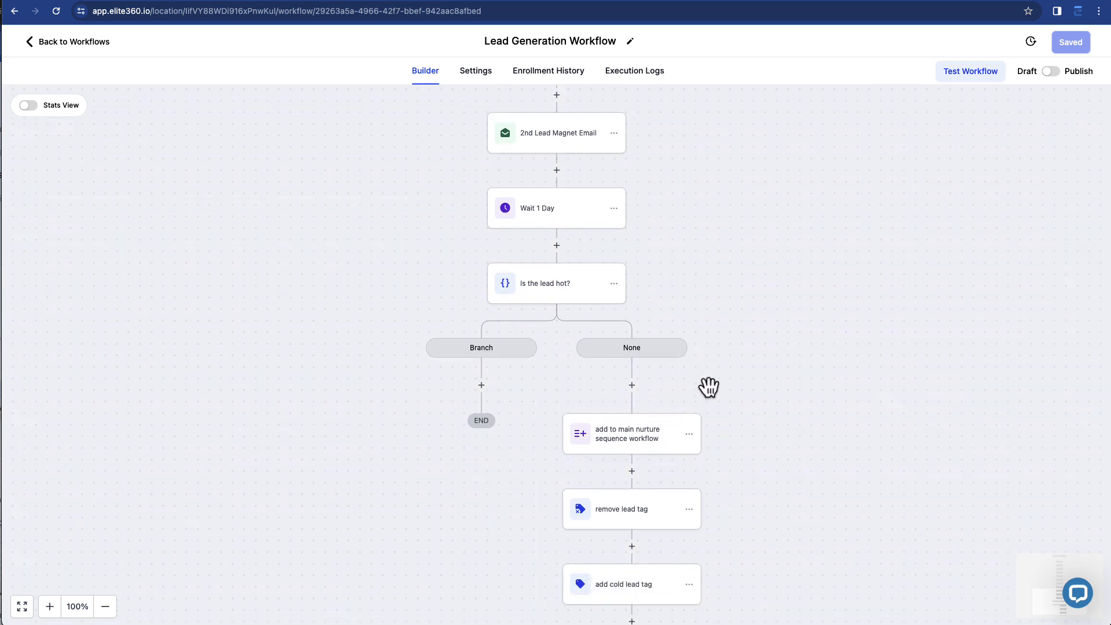
scroll(622, 446, down, 1)
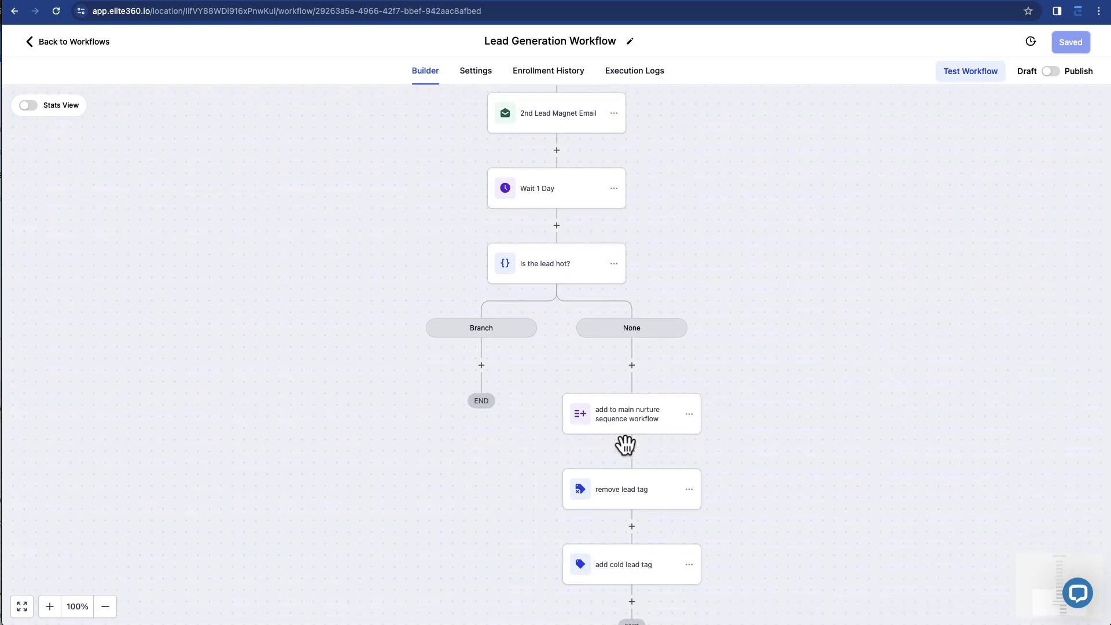
click(633, 434)
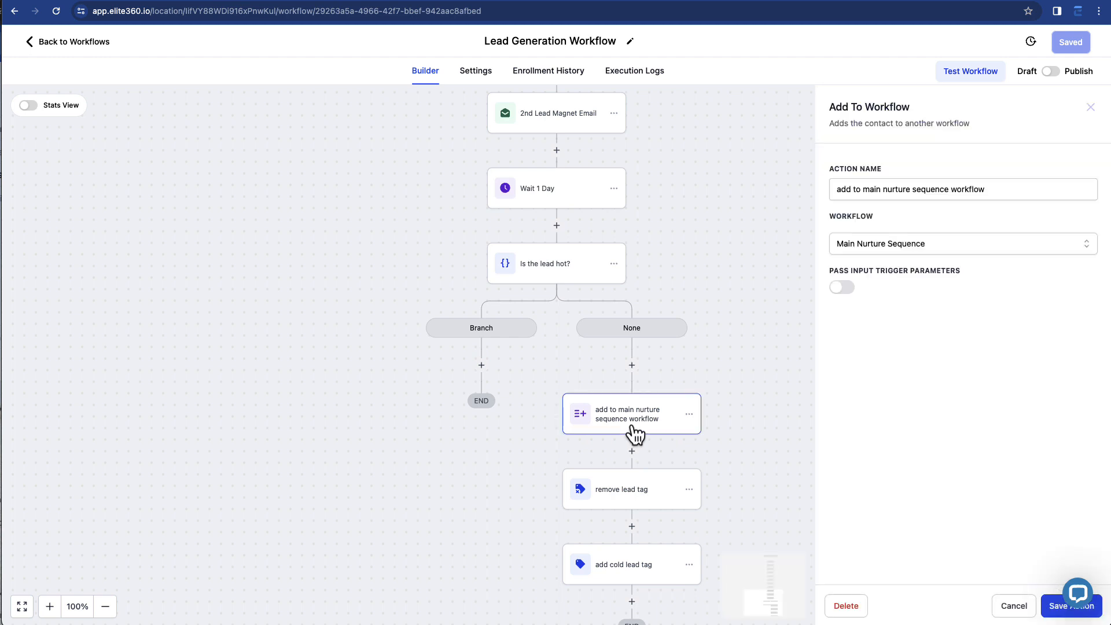
click(1006, 606)
Return to the workflow list, open the Main Nurture Sequence workflow and look through its triggers, waits and nurture emails
click(84, 41)
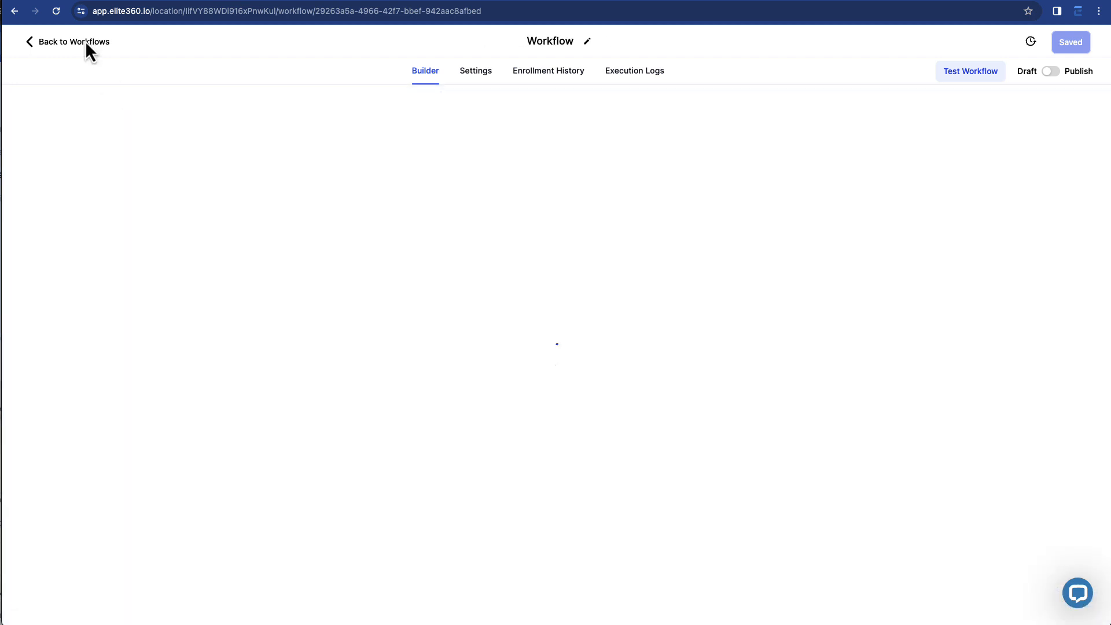
click(331, 292)
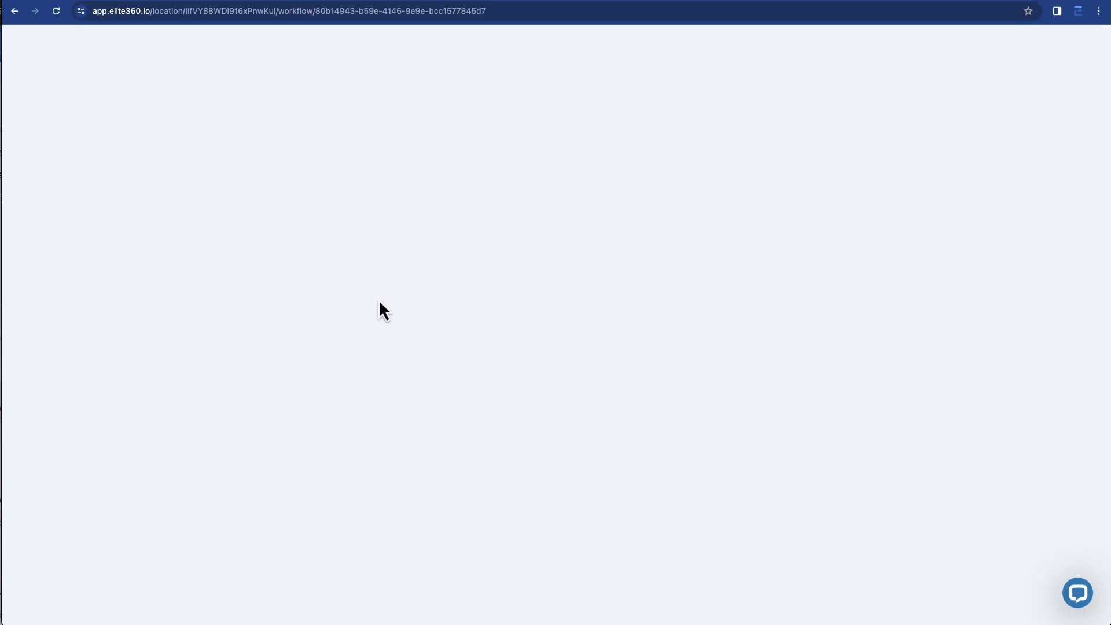
scroll(509, 285, down, 3)
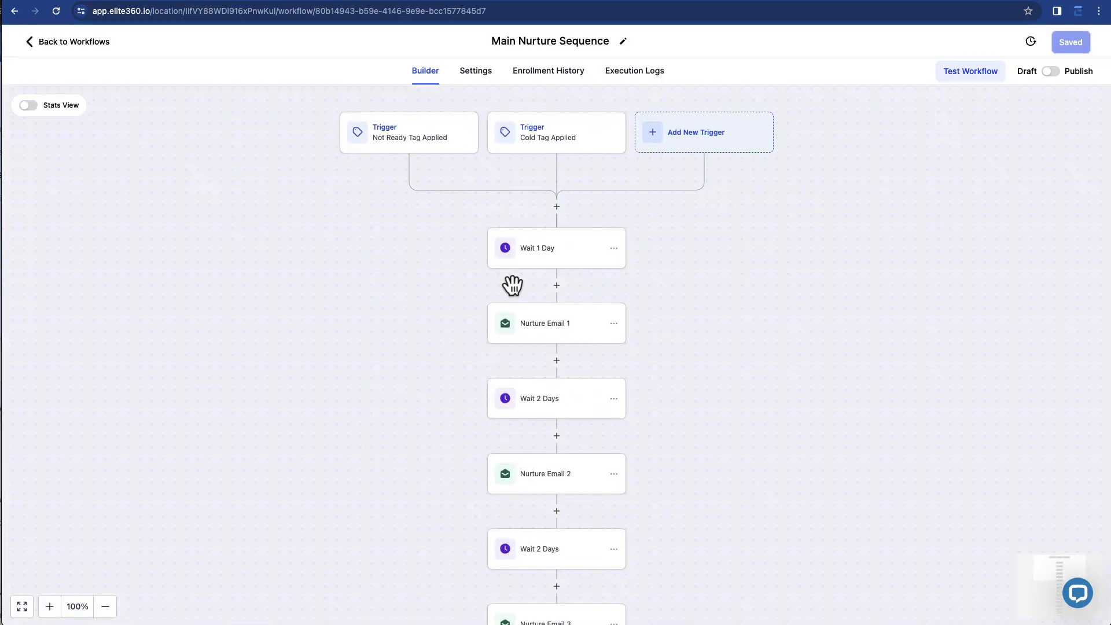
scroll(510, 285, down, 8)
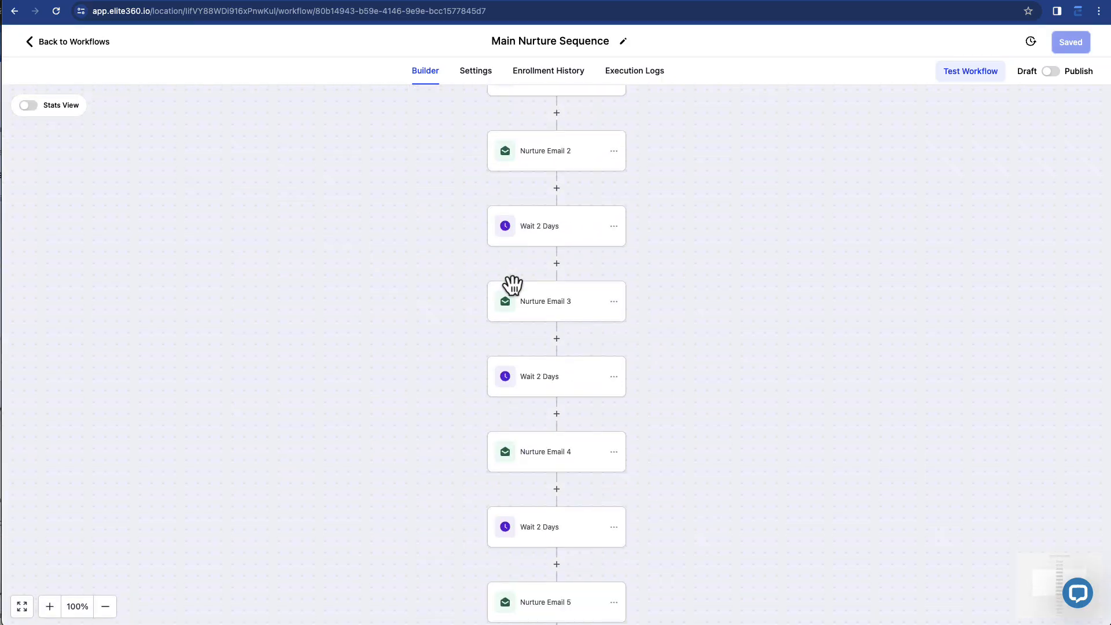
Look through the Main Nurture Sequence down to its final tag actions and back up to its triggers
scroll(512, 285, down, 8)
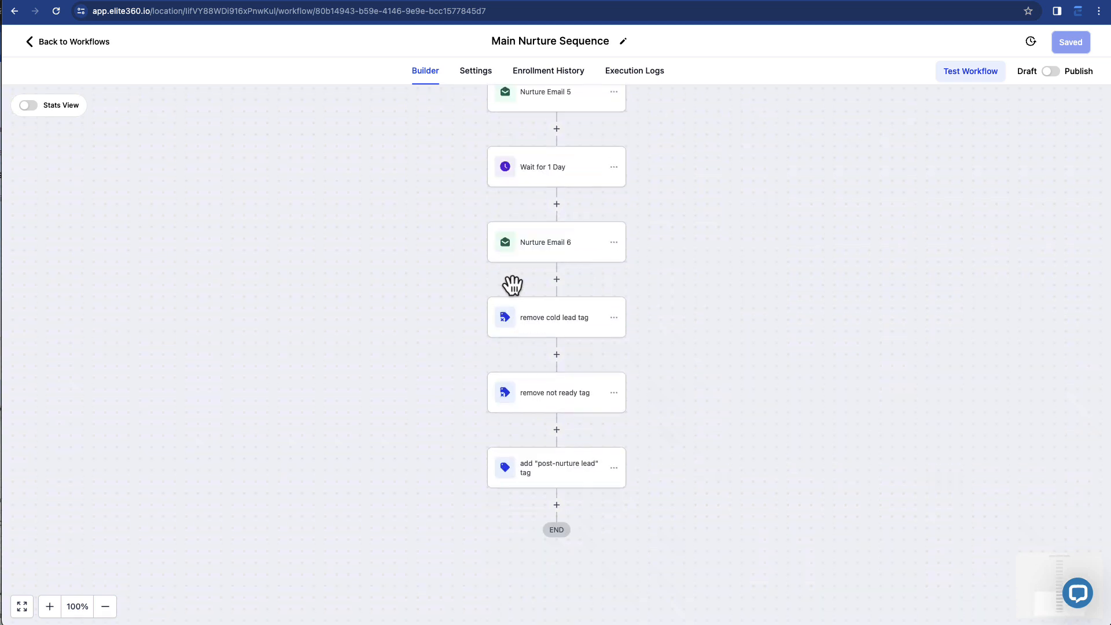
scroll(517, 296, up, 12)
scroll(607, 266, up, 1)
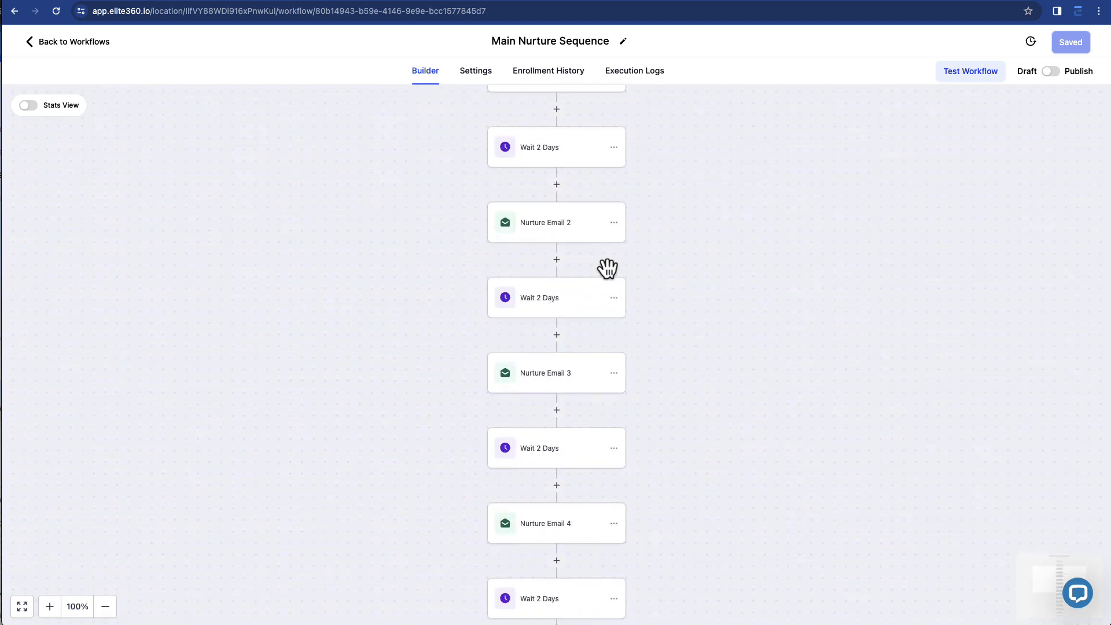
scroll(601, 271, up, 5)
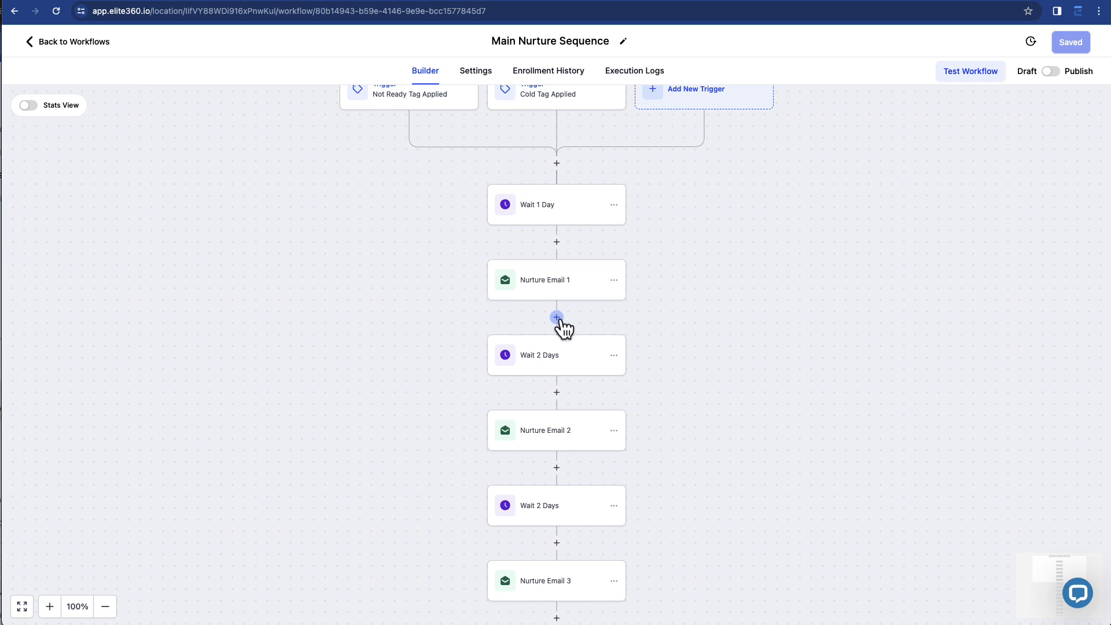
scroll(560, 328, up, 2)
scroll(564, 329, down, 2)
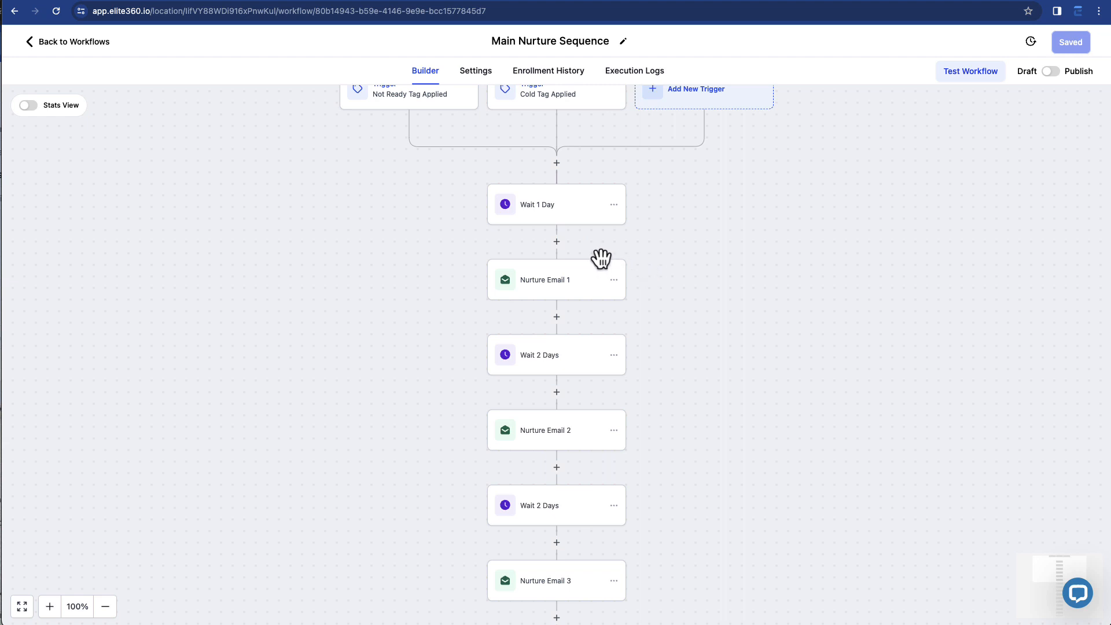
scroll(600, 259, up, 1)
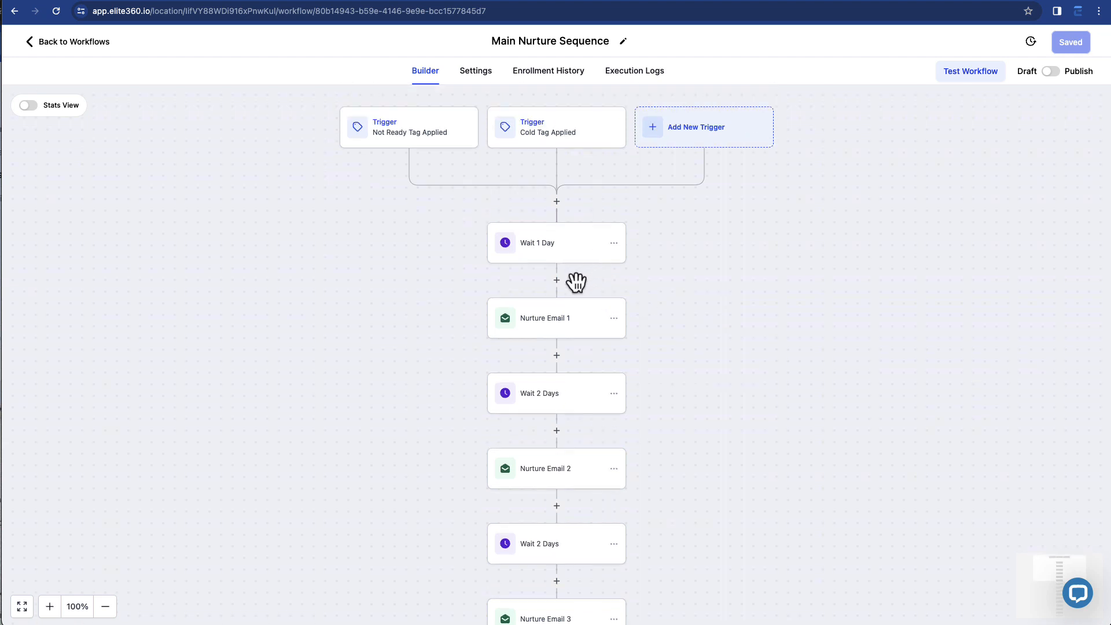
Search for the Voicemail action to insert after Nurture Email 1, view its settings and close it without saving
click(557, 355)
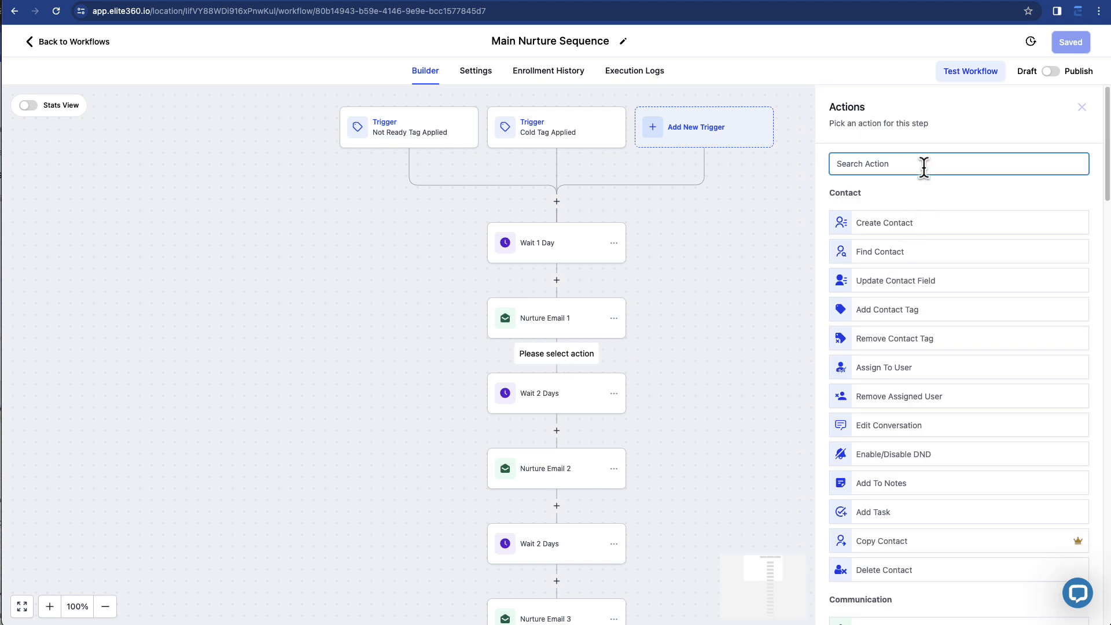
text(coice)
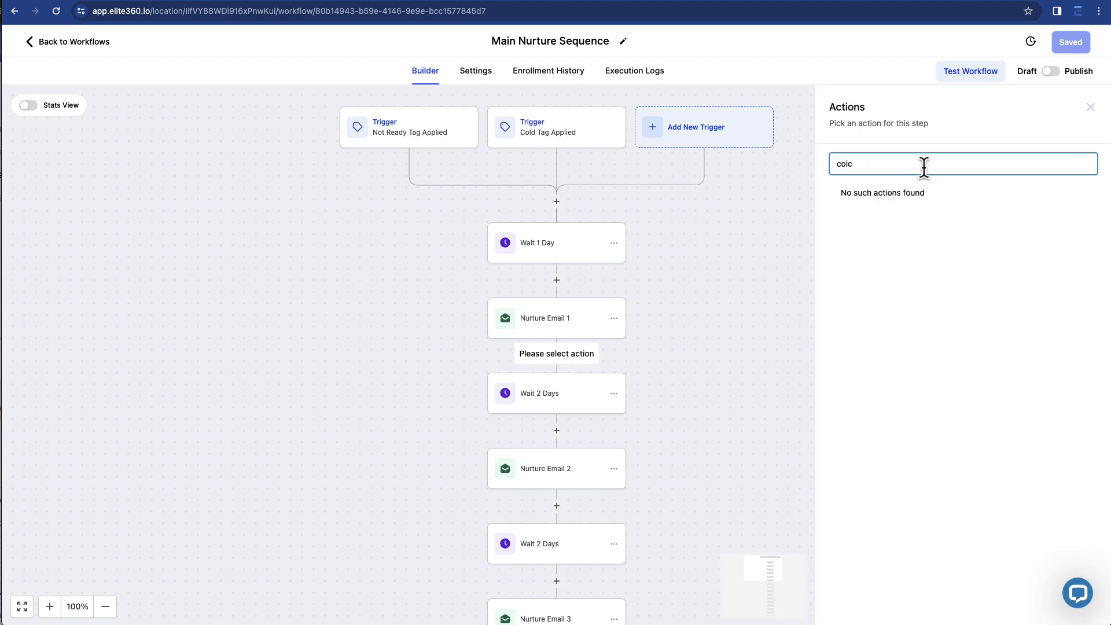
key(BackSpace)
key(BackSpace)
key(BackSpace)
key(BackSpace)
text(vo)
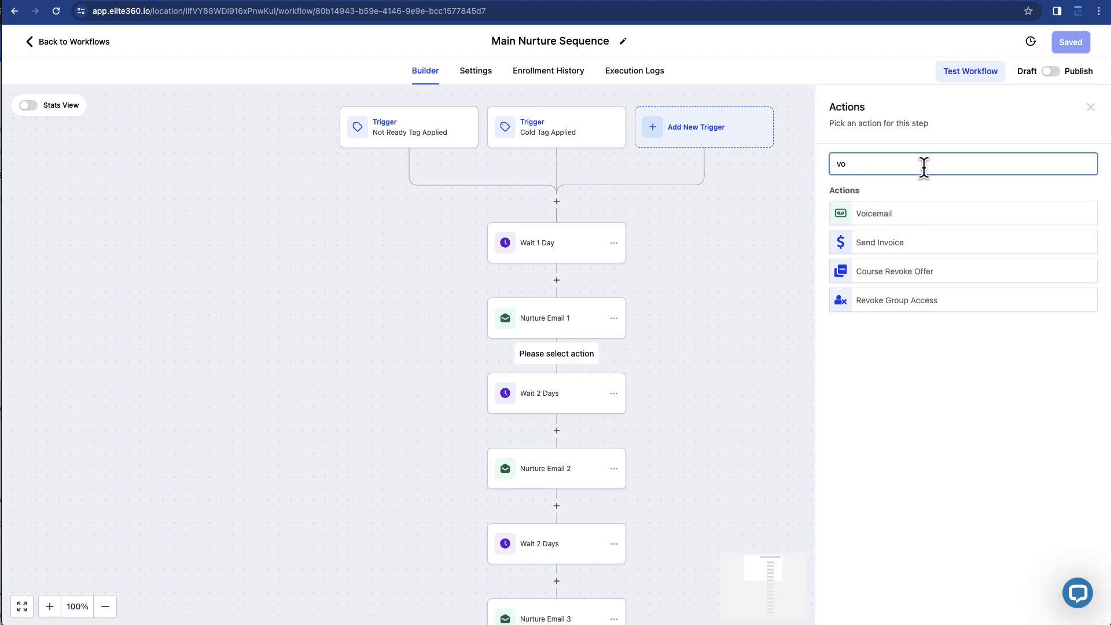
click(952, 217)
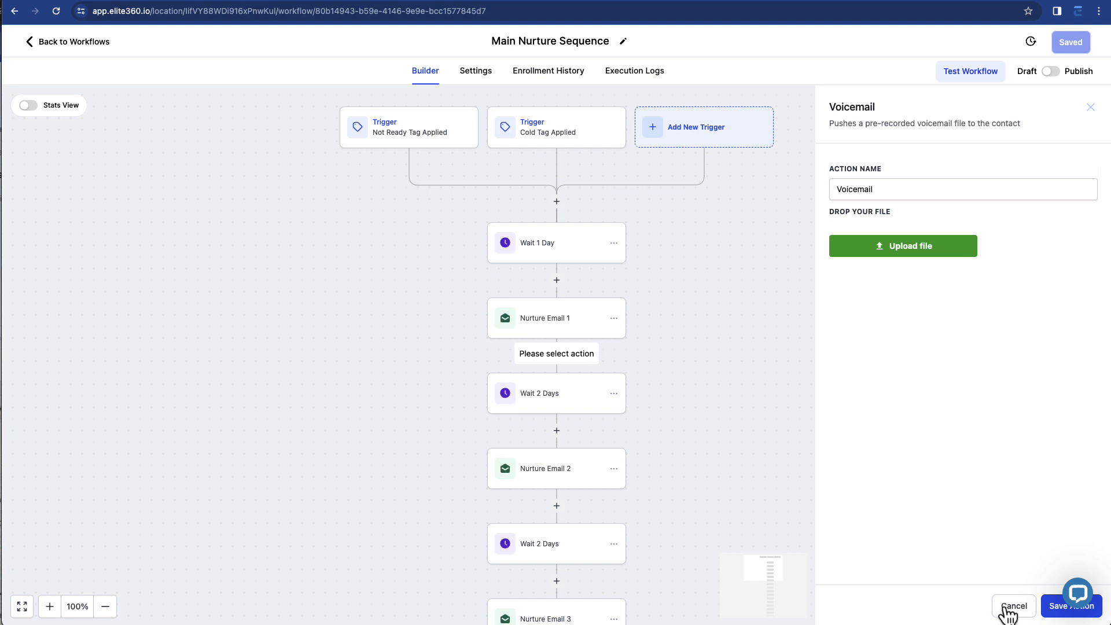
click(1089, 108)
Bring up the available actions for the point after Nurture Email 1 and review the Contact and Communication actions
click(562, 356)
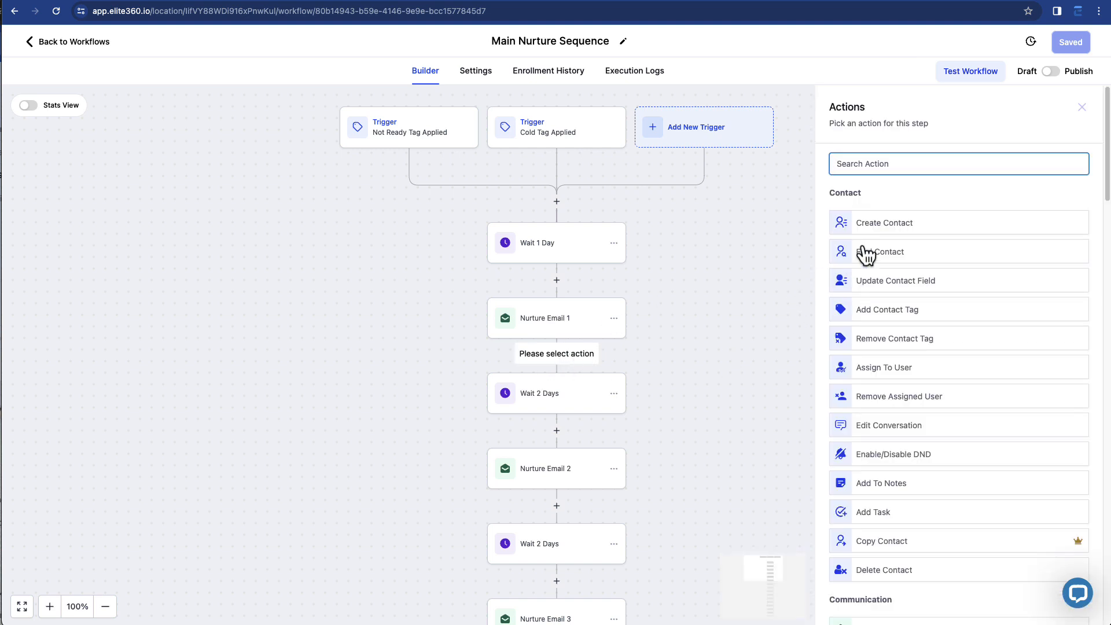
scroll(880, 241, down, 2)
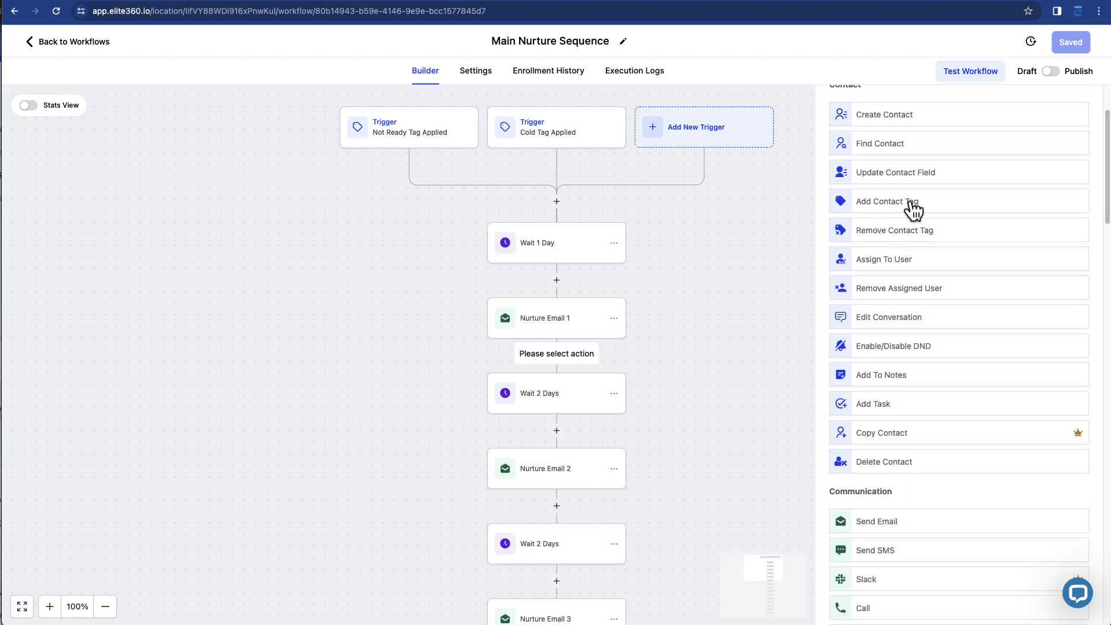
scroll(912, 211, down, 6)
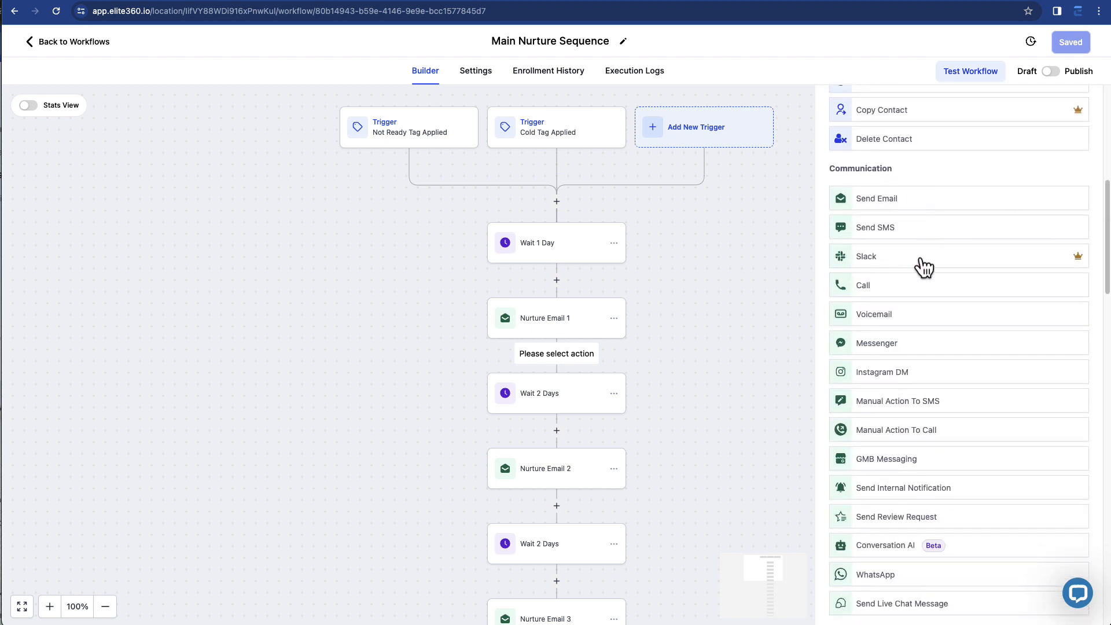
scroll(914, 266, down, 1)
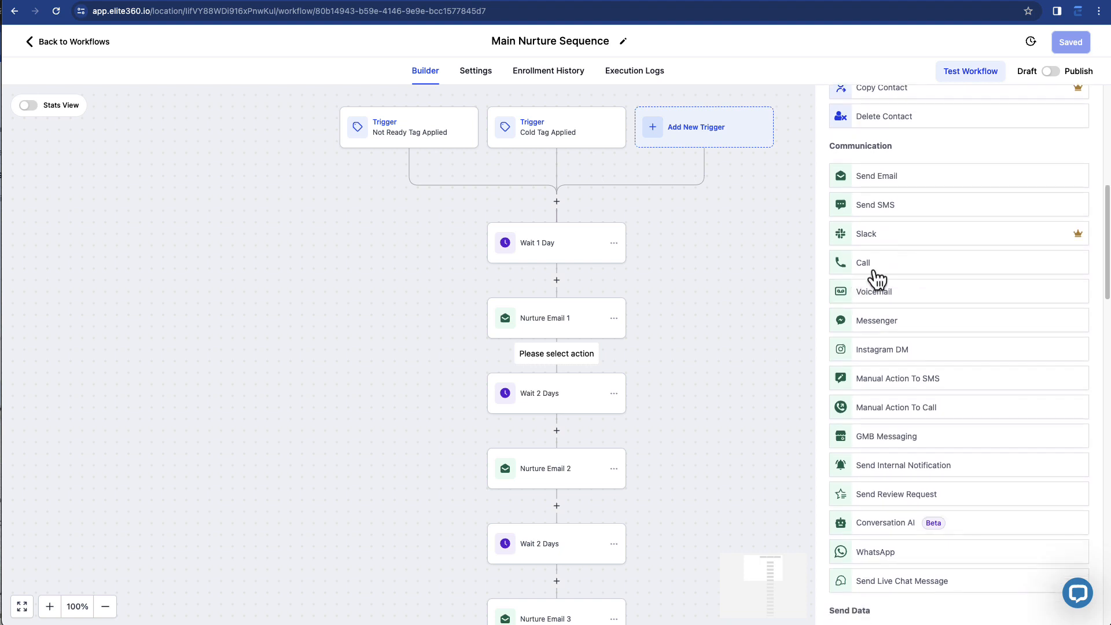
scroll(899, 276, down, 1)
scroll(902, 267, down, 1)
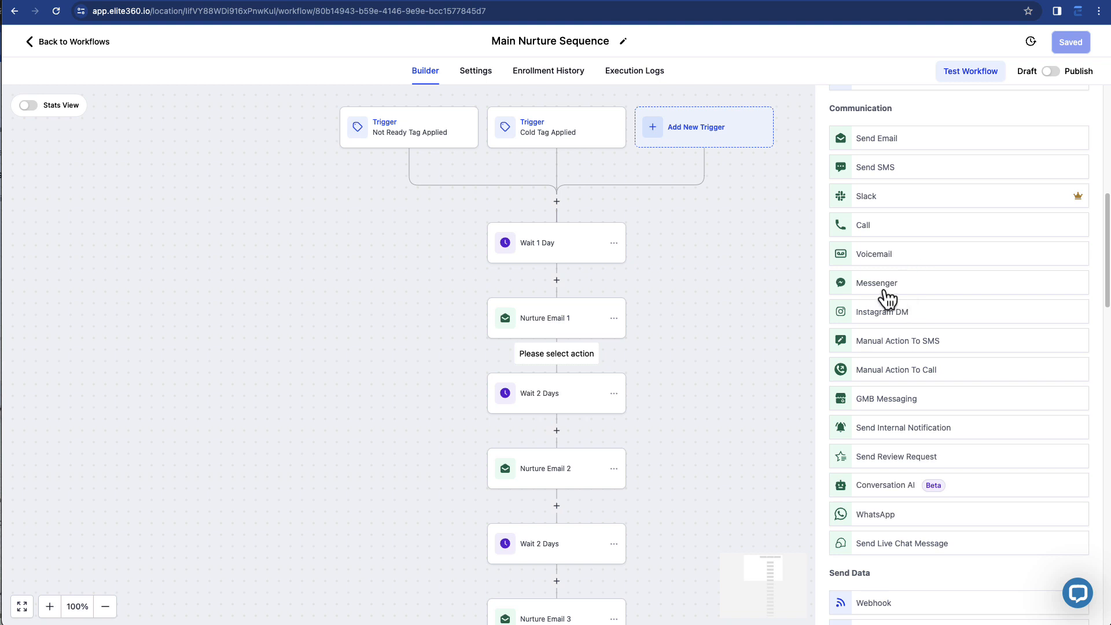
scroll(901, 295, down, 1)
scroll(901, 288, down, 1)
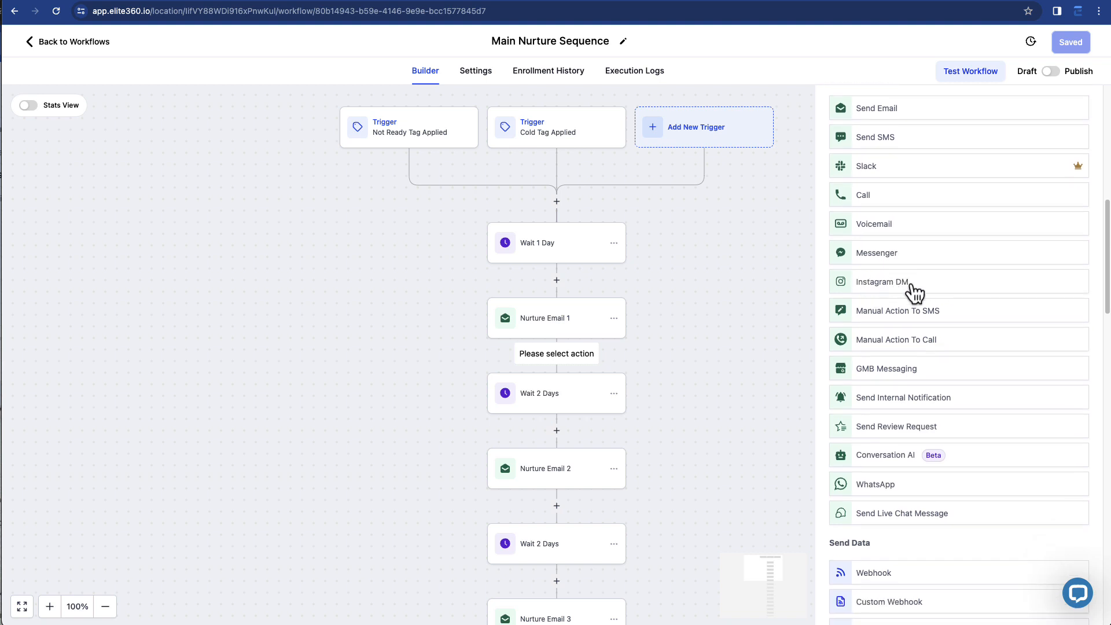
scroll(913, 292, down, 1)
scroll(862, 310, down, 2)
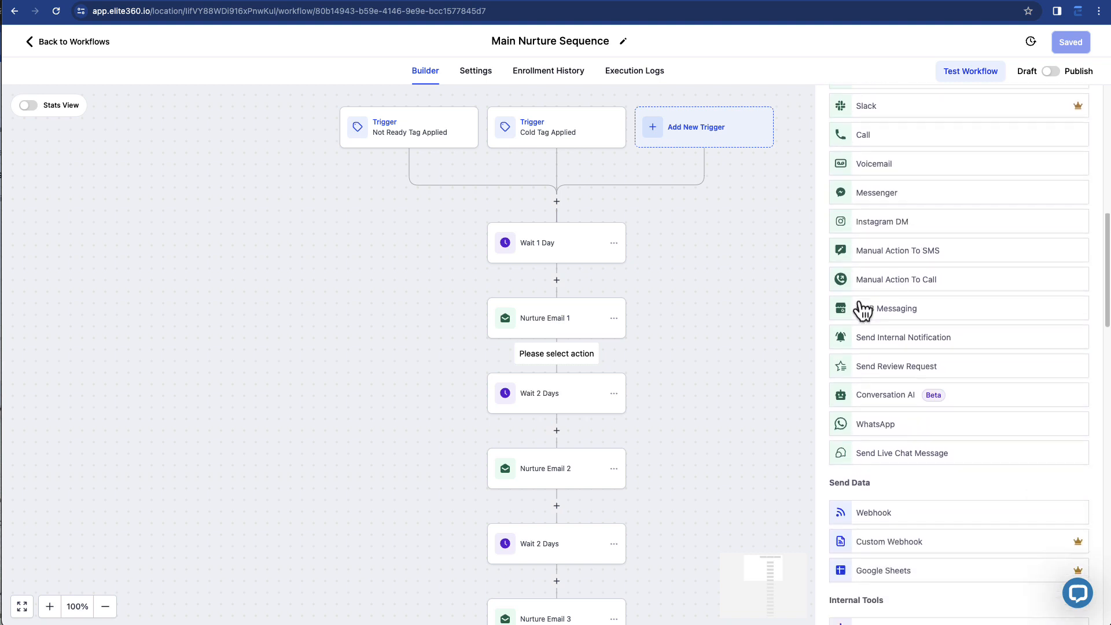
scroll(914, 311, down, 1)
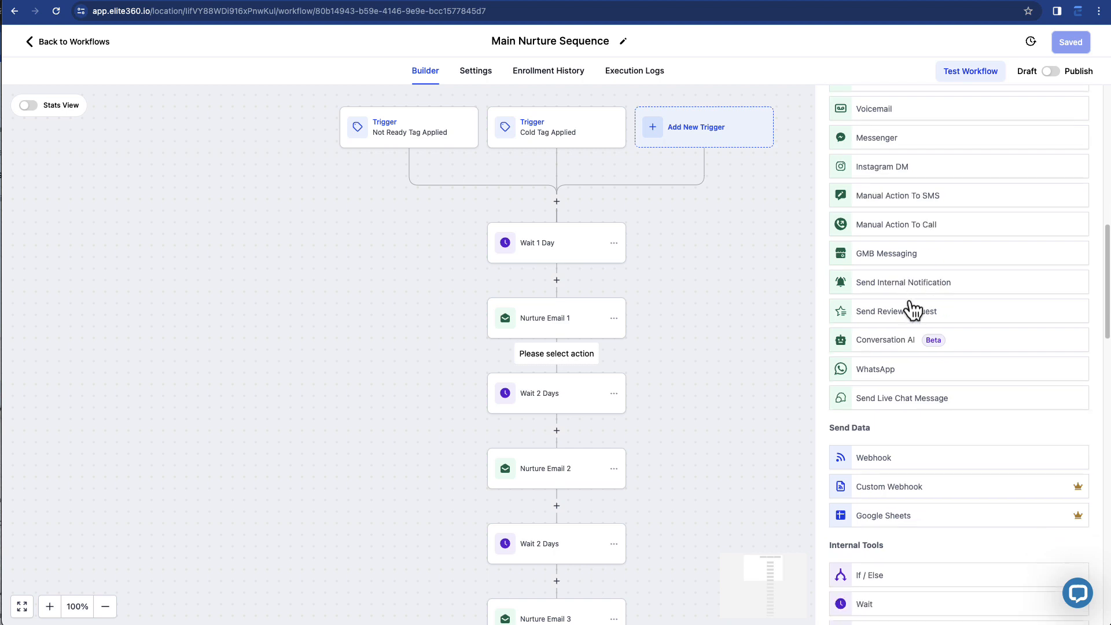
scroll(938, 289, down, 1)
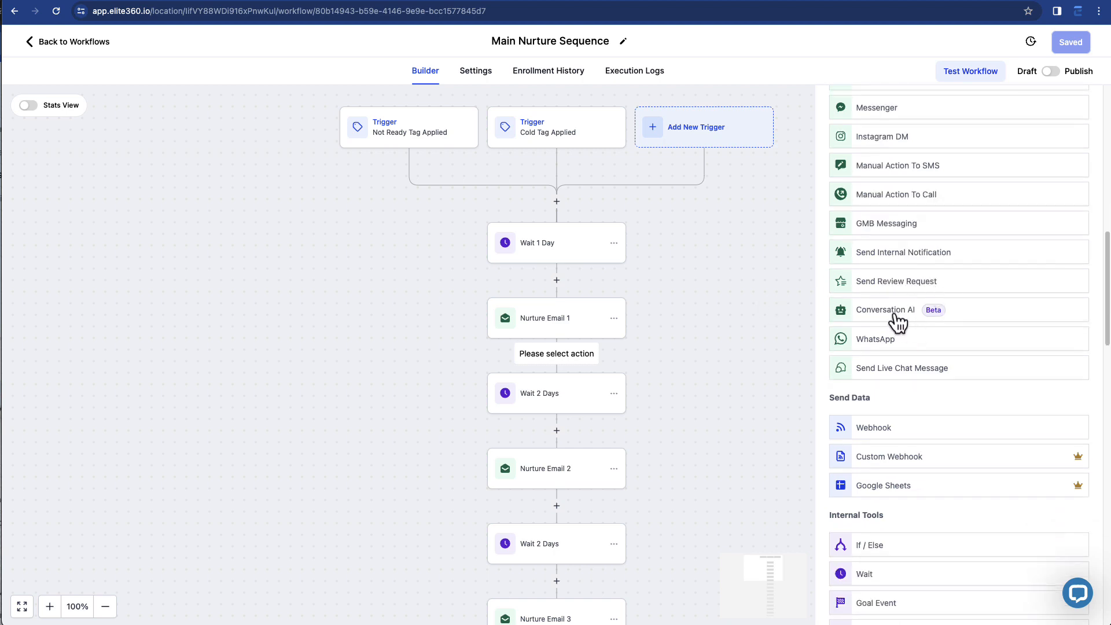
scroll(898, 323, down, 1)
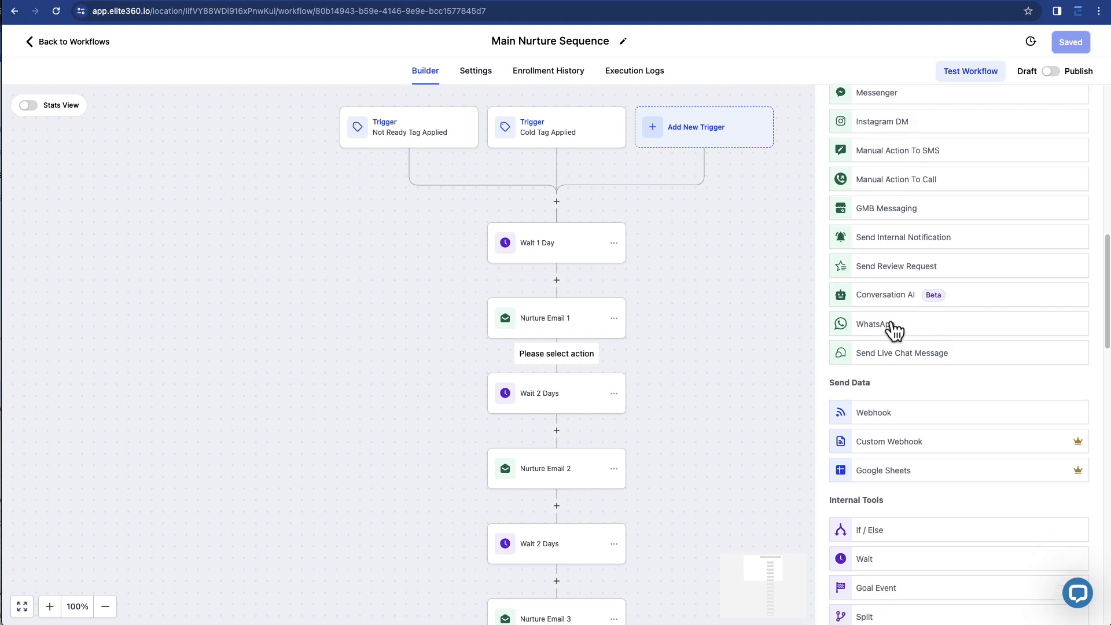
Look through the remaining action categories, from Send Data and Internal Tools to Affiliate and Courses
scroll(893, 330, down, 8)
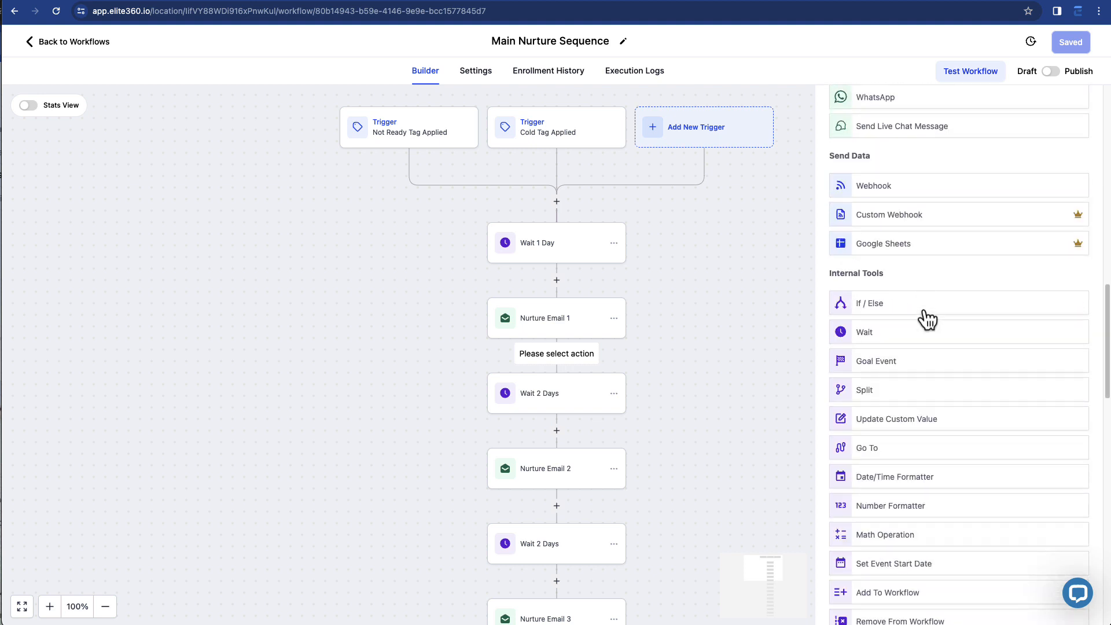
scroll(926, 319, down, 8)
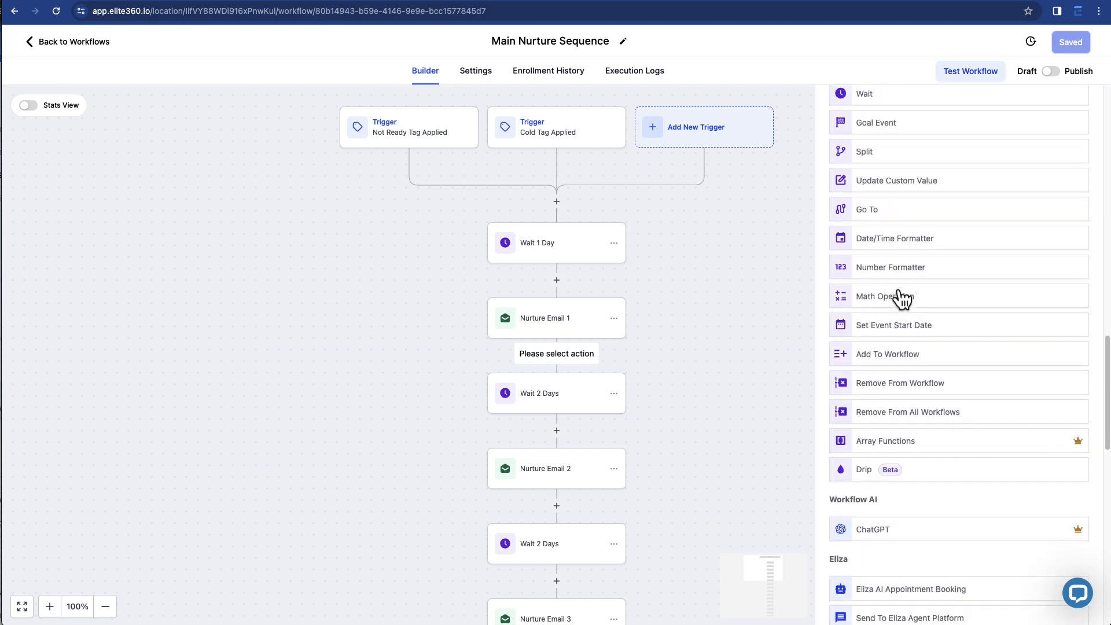
scroll(901, 299, down, 14)
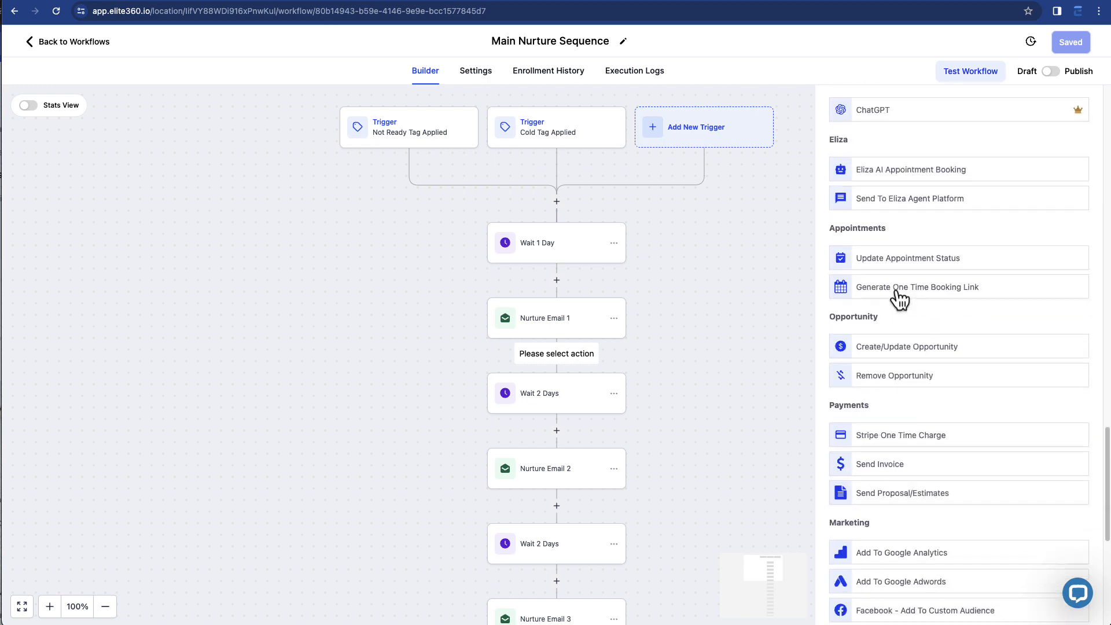
scroll(898, 299, down, 5)
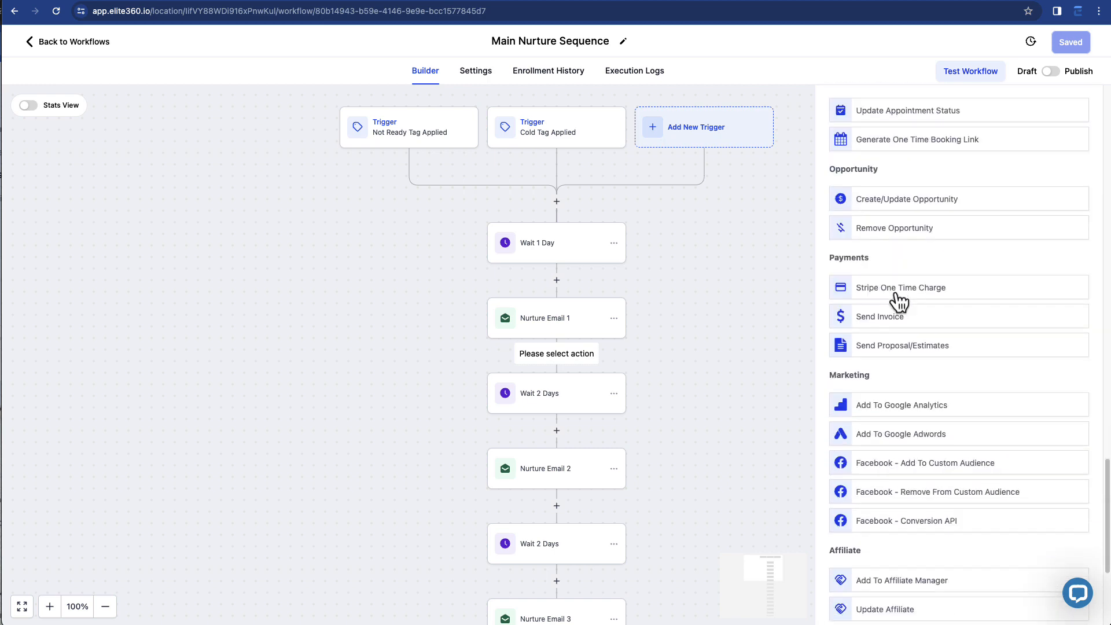
scroll(898, 300, down, 6)
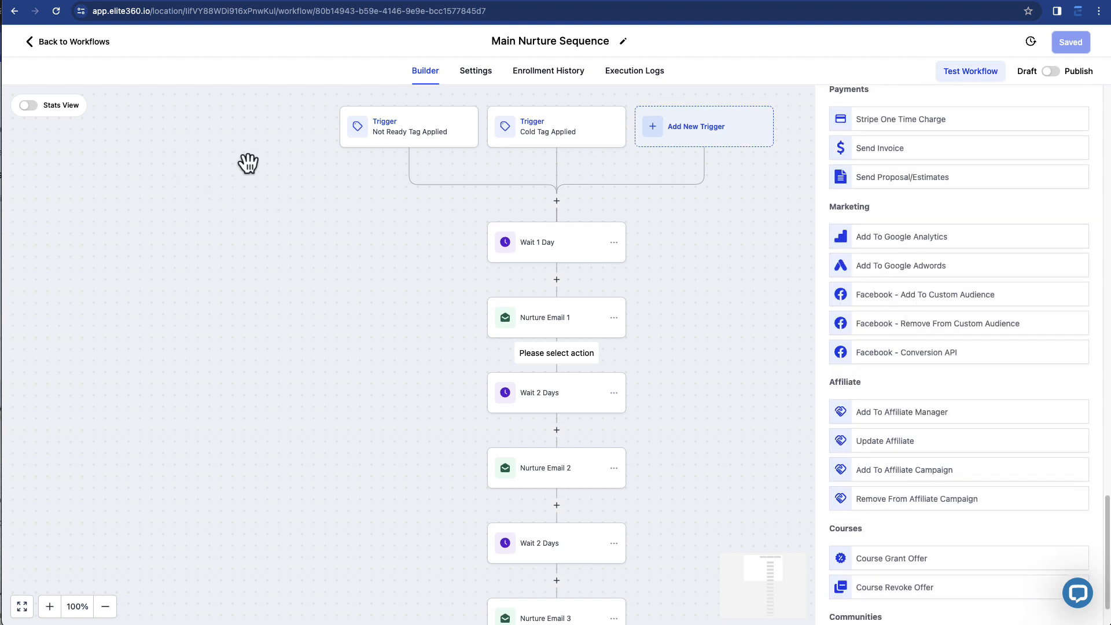
Open the Discovery Call/Strategy Session Booked Workflow from the Booked Call folder and look through its actions and reminders
click(77, 46)
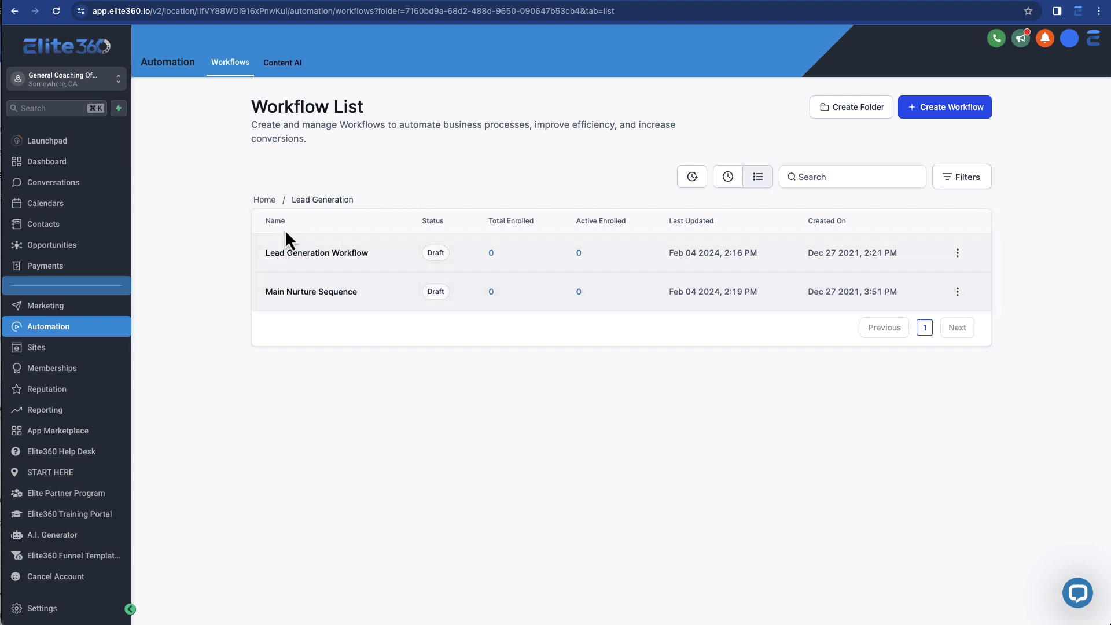
click(274, 201)
click(315, 253)
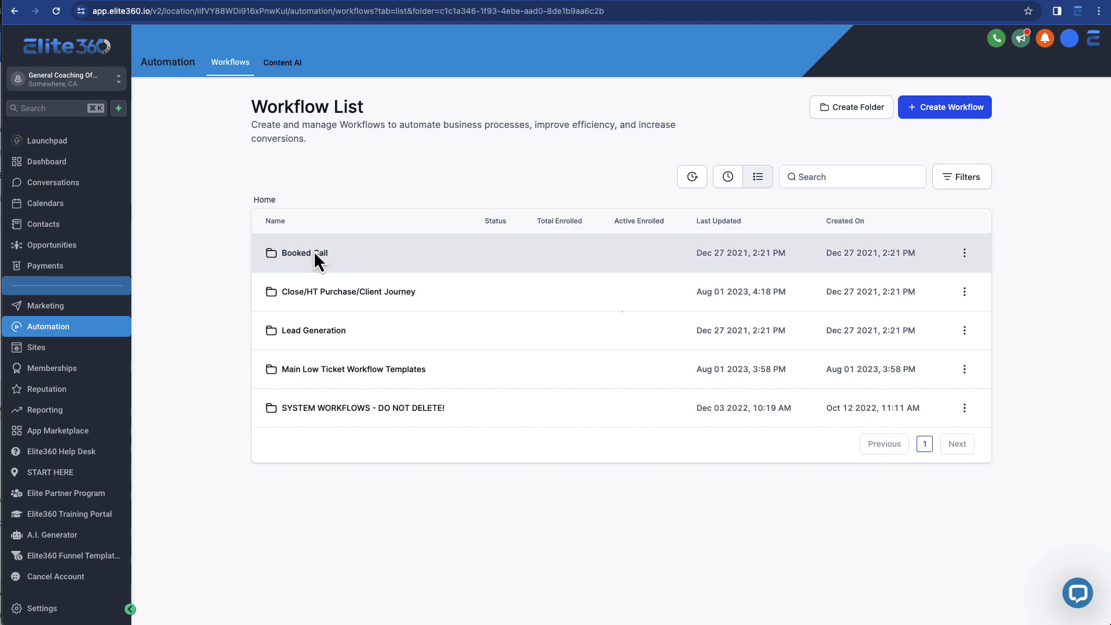
click(402, 294)
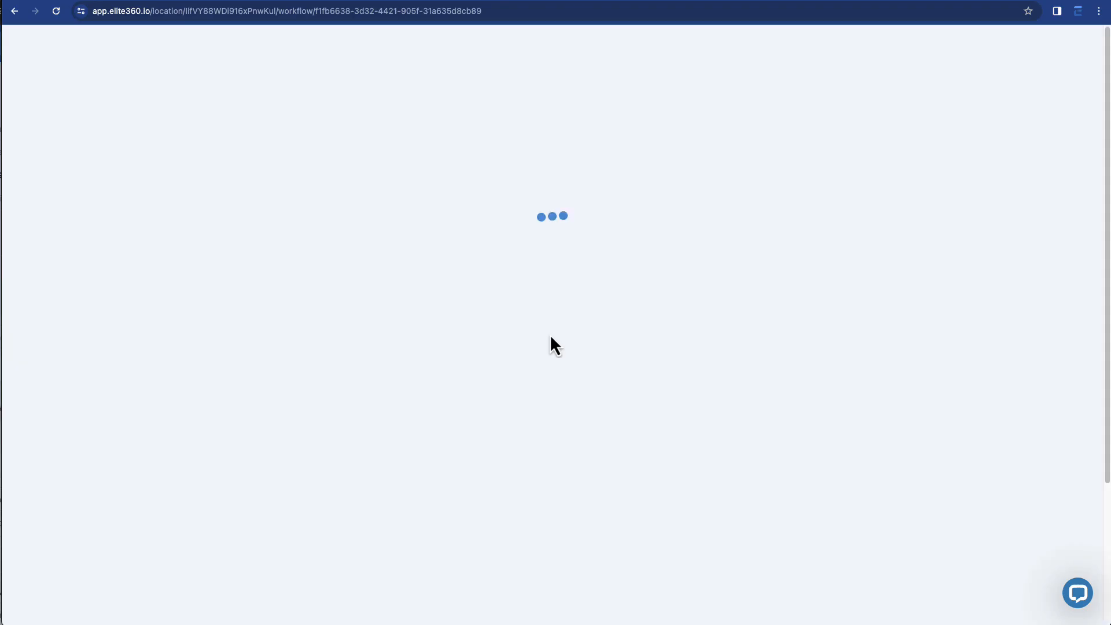
scroll(501, 327, down, 5)
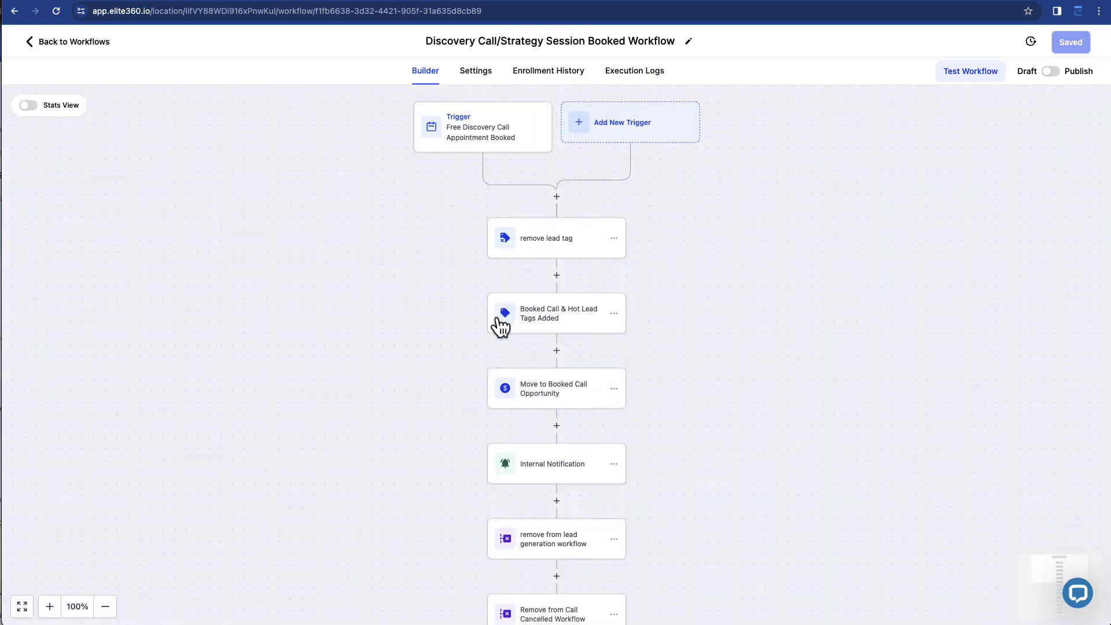
scroll(501, 327, down, 7)
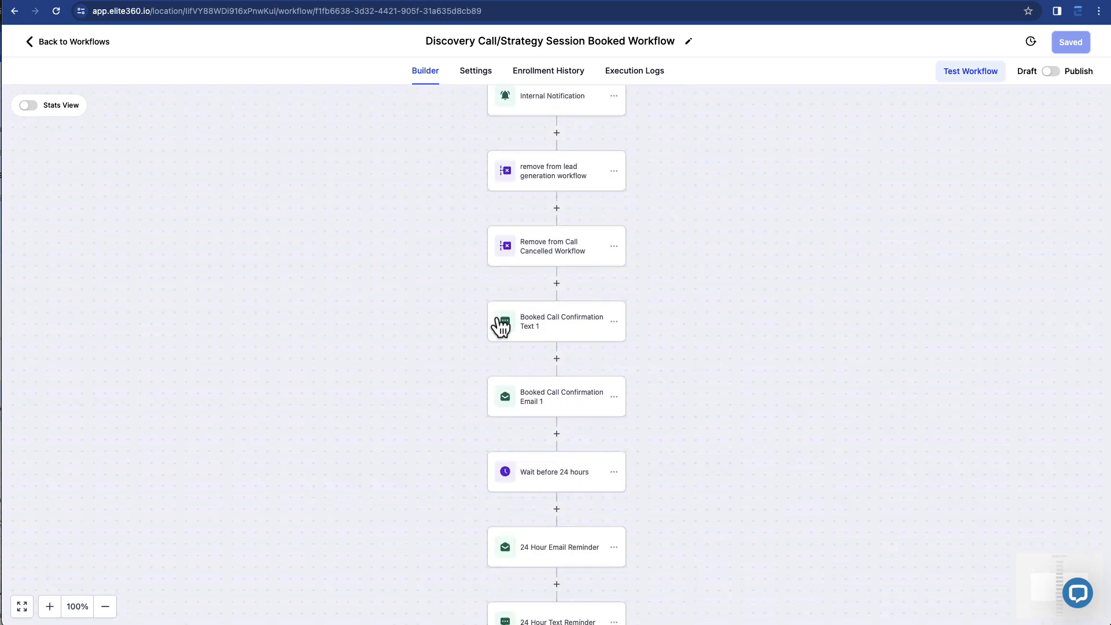
scroll(500, 327, down, 2)
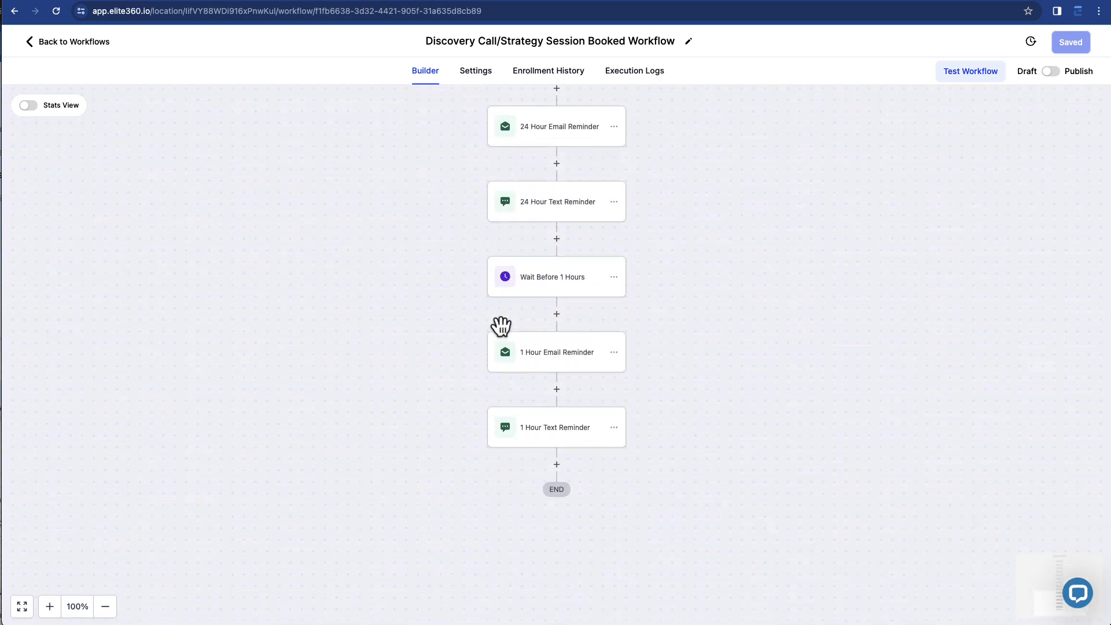
Open the Close/Client Workflow from the Close/HT Purchase/Client Journey folder and look through its triggers and first actions
click(61, 47)
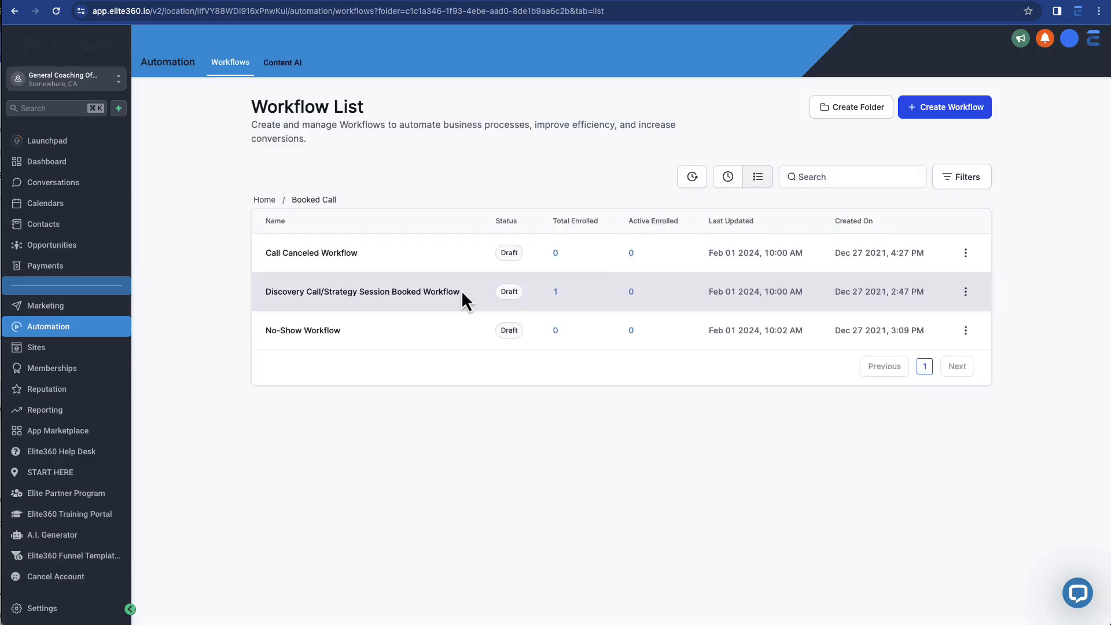
click(267, 201)
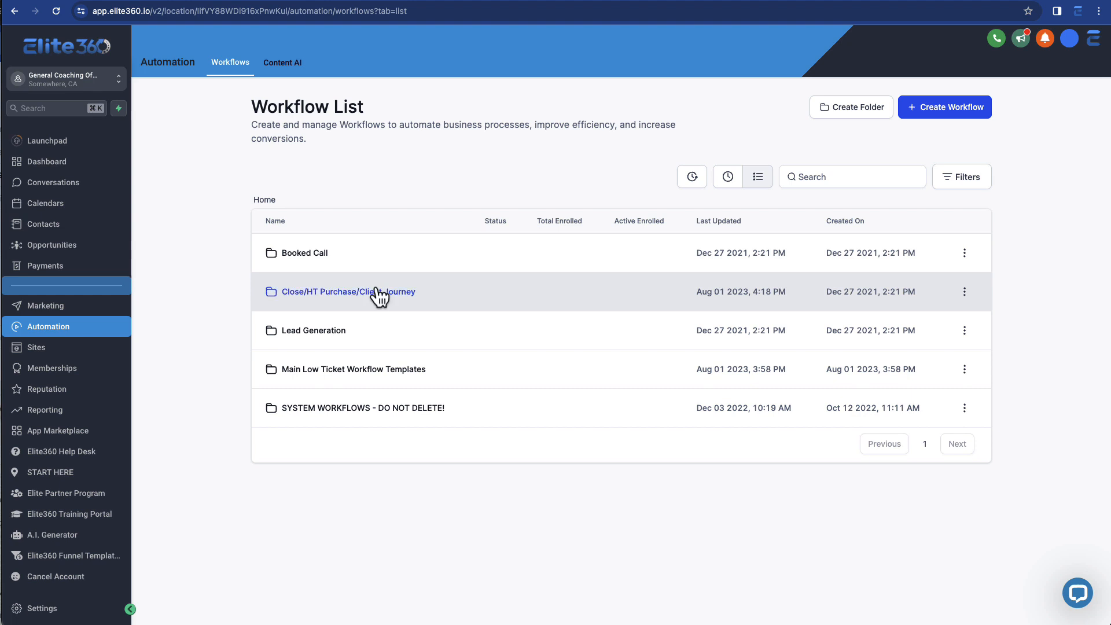
click(375, 287)
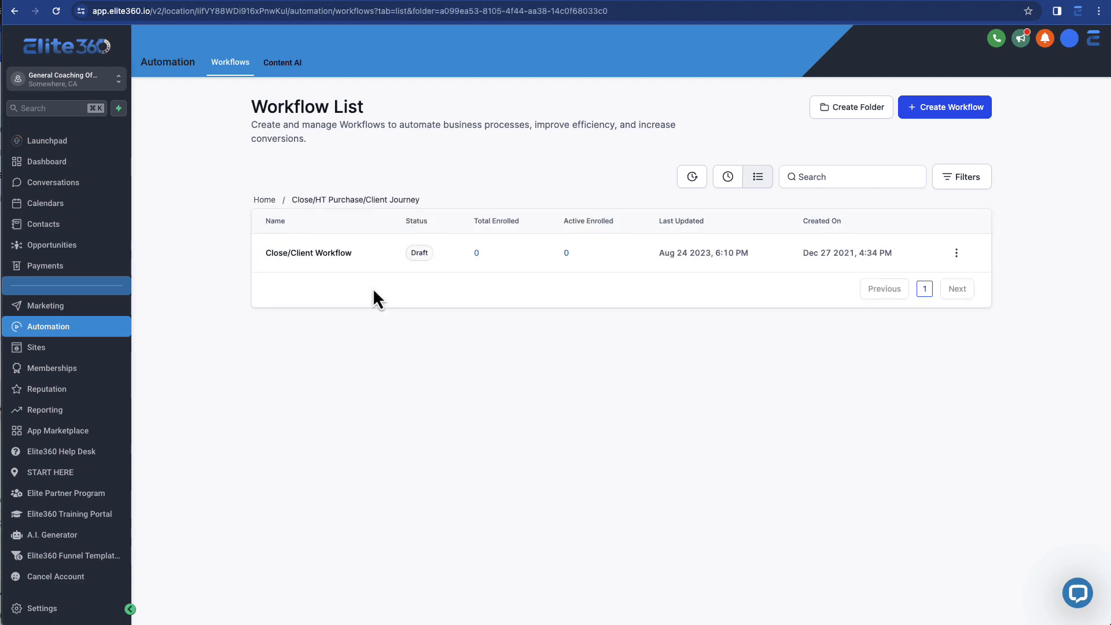
click(297, 252)
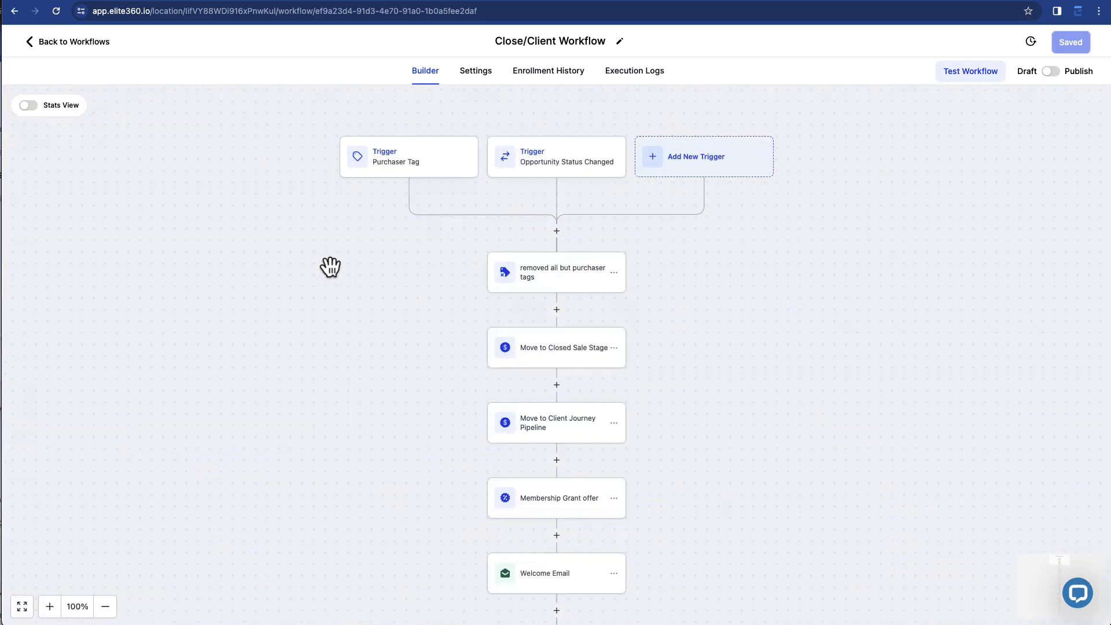
scroll(331, 266, down, 2)
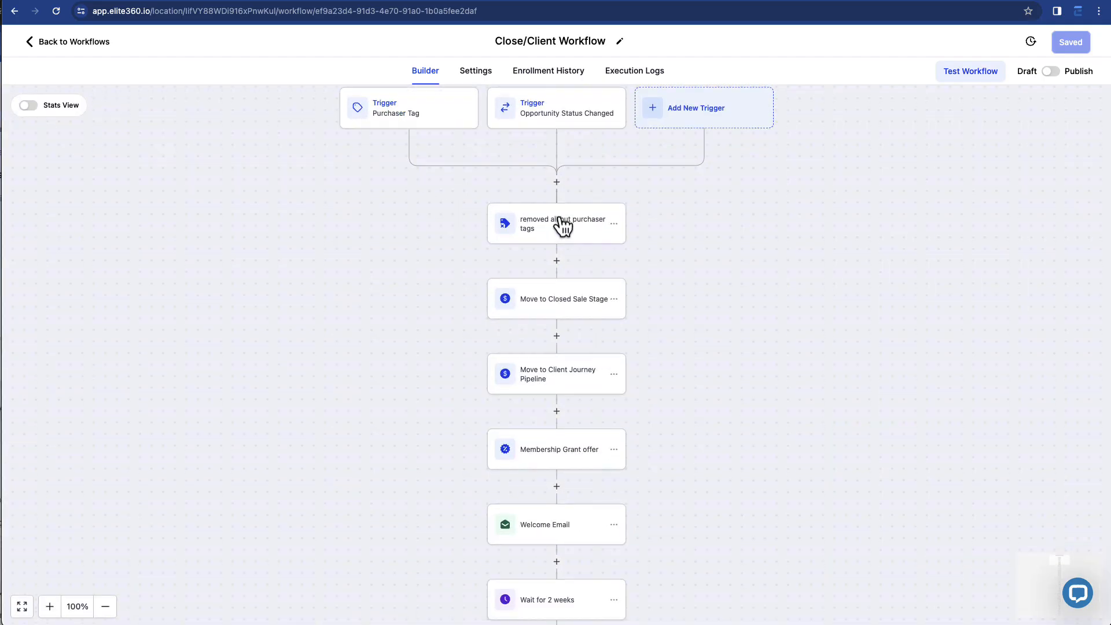
scroll(586, 230, down, 2)
scroll(578, 231, down, 2)
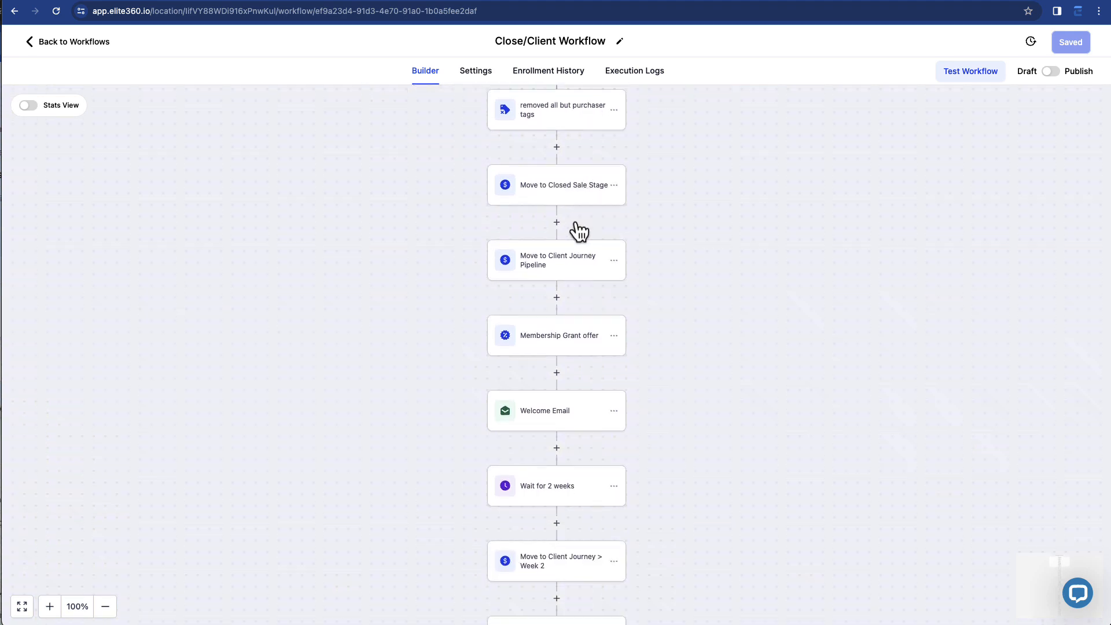
View the settings of the Membership Grant offer, Welcome Email and 2-week Check-in SMS actions
click(572, 334)
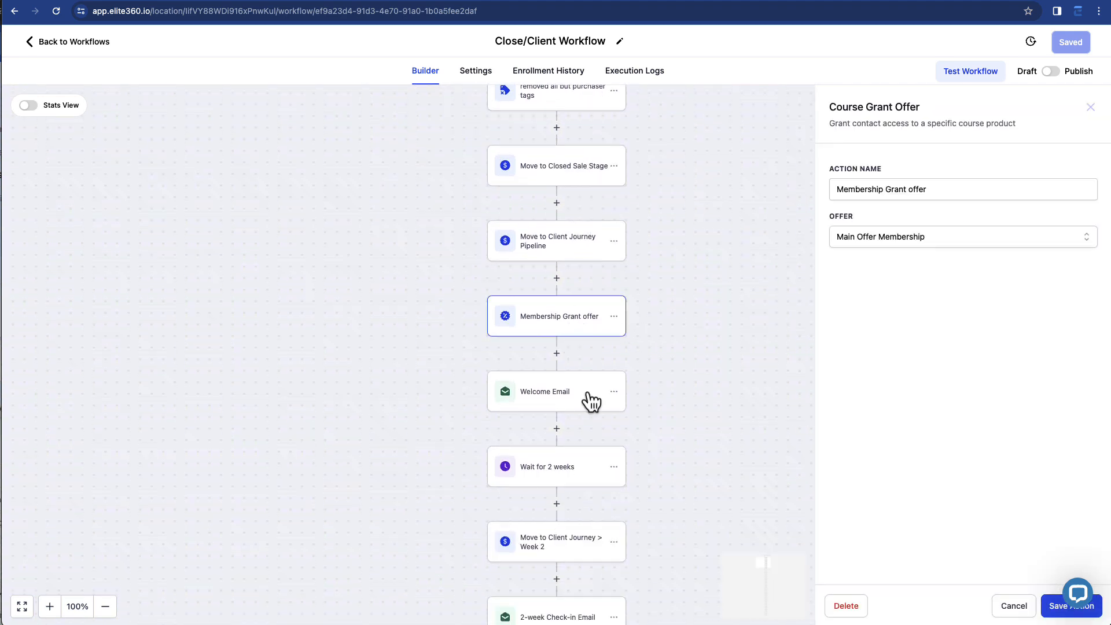
click(581, 410)
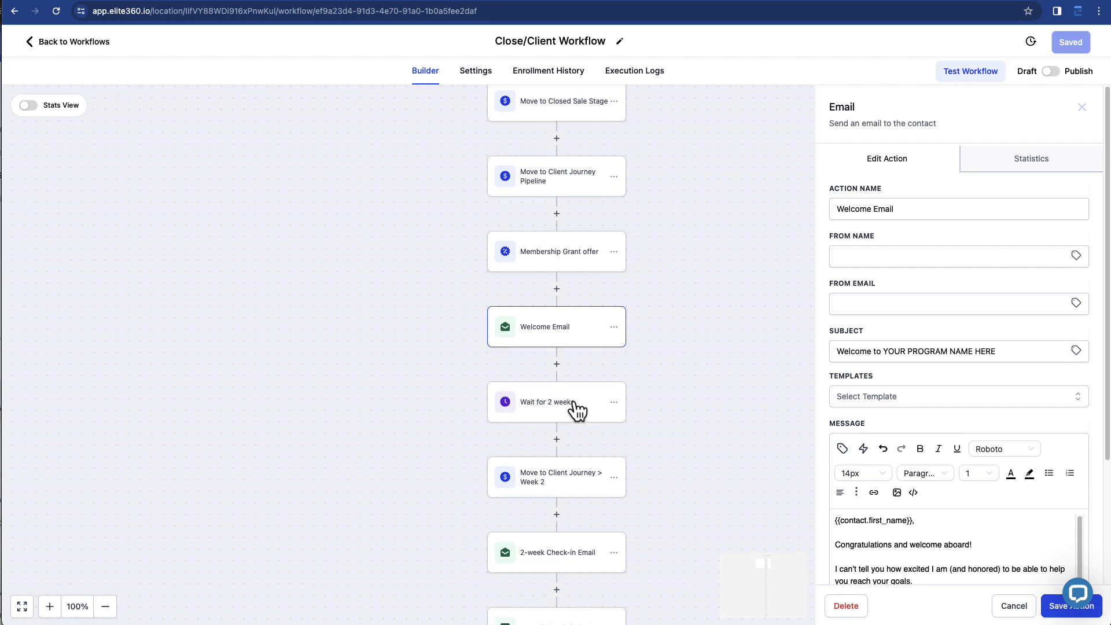
scroll(575, 410, down, 1)
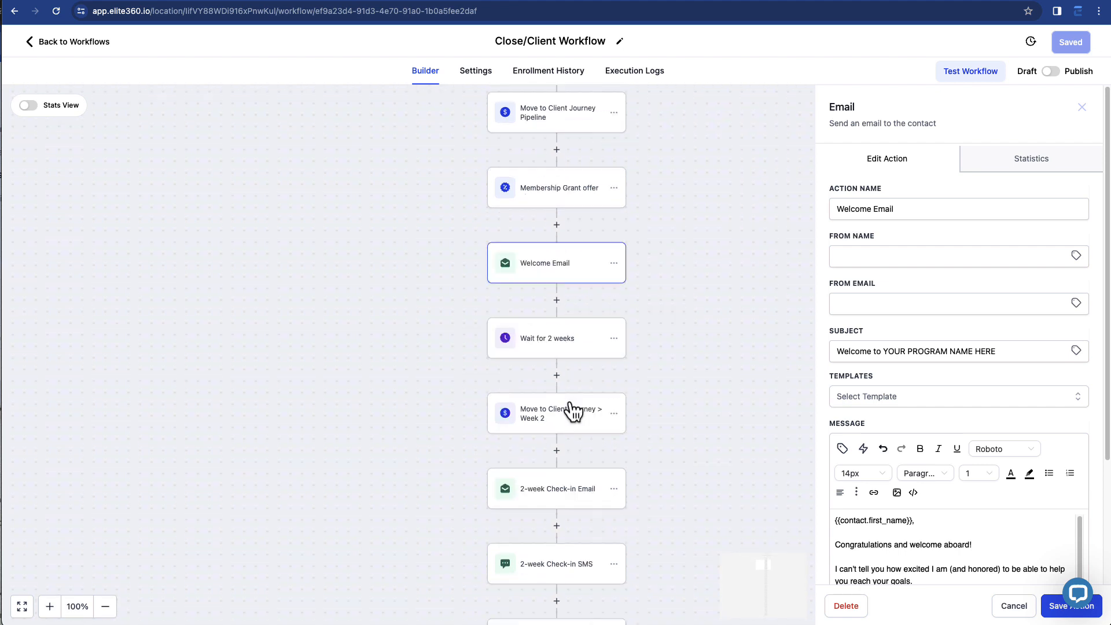
click(569, 499)
click(569, 499)
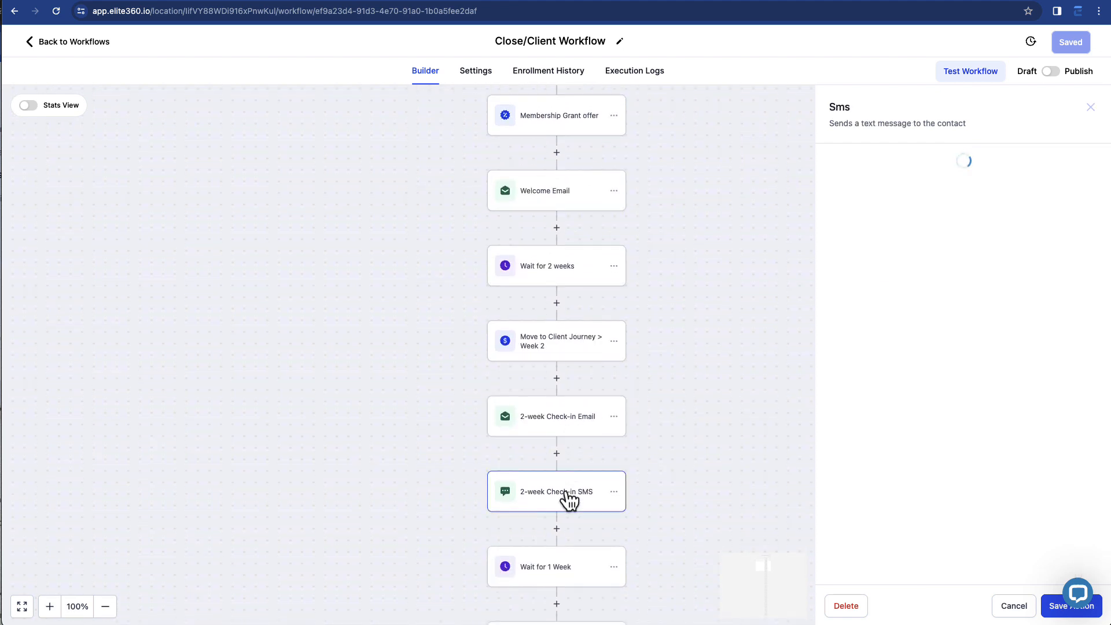
Look through the remaining weekly wait, pipeline move and check-in email actions of the Close/Client Workflow
scroll(567, 498, down, 3)
scroll(567, 499, down, 13)
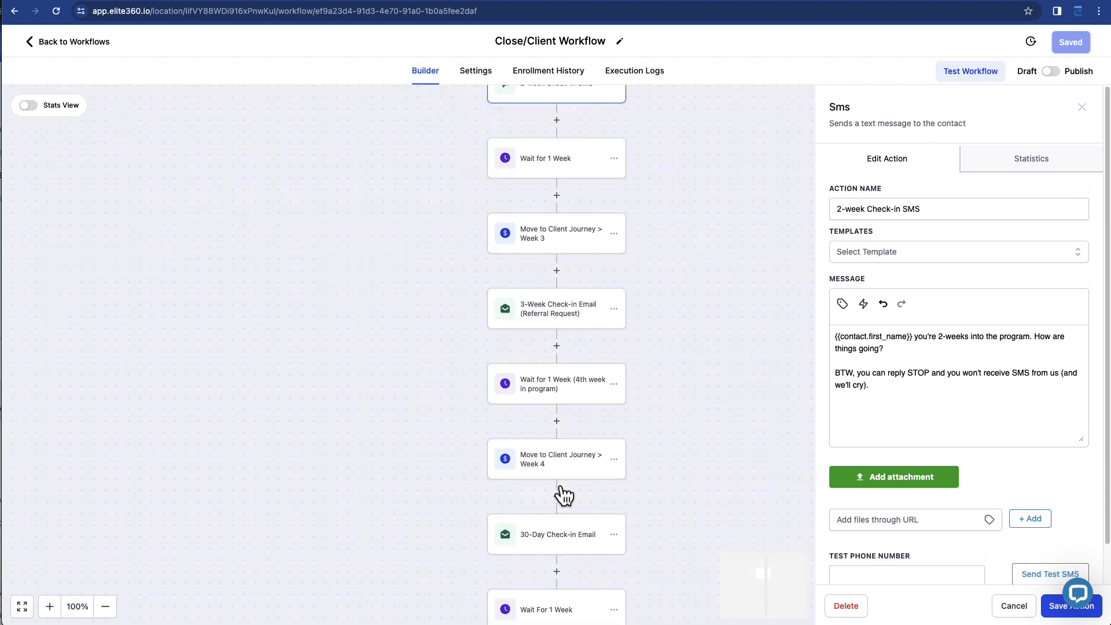
scroll(563, 494, down, 3)
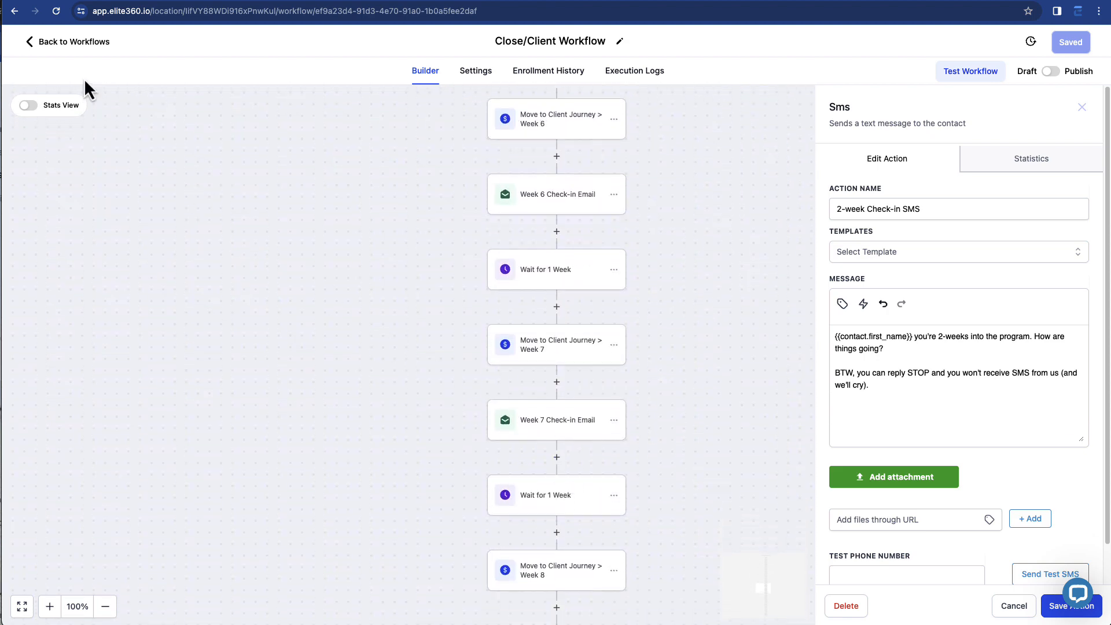
scroll(575, 359, down, 10)
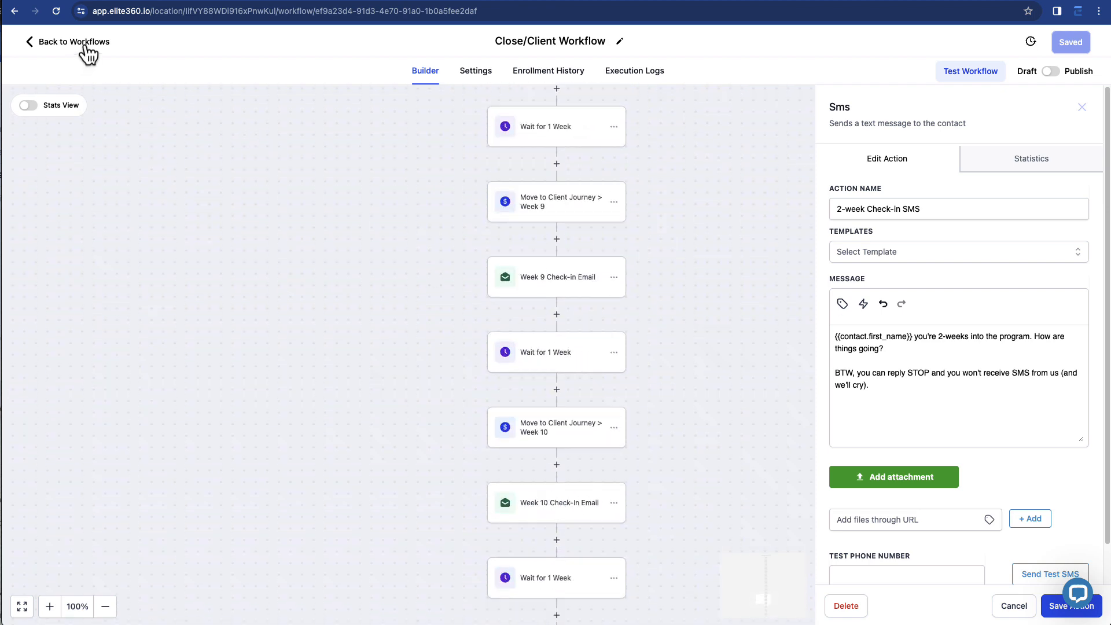
scroll(575, 470, down, 9)
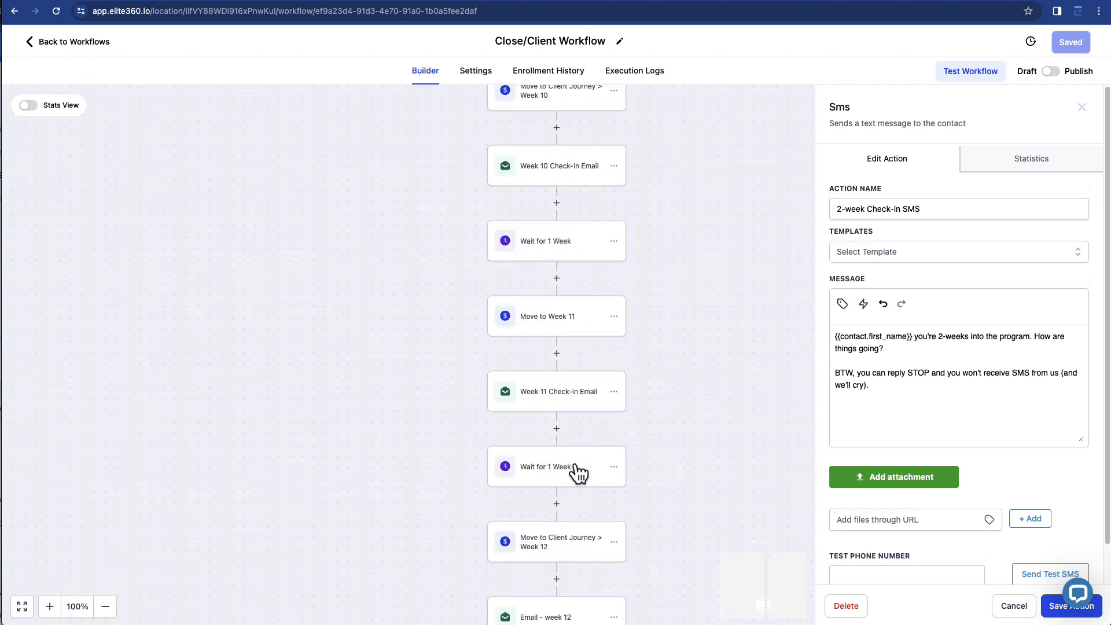
Open Main Low Ticket - New Lead/Abandon Cart from the Main Low Ticket Workflow Templates folder and look through its condition branches and follow-up emails
click(81, 43)
click(266, 199)
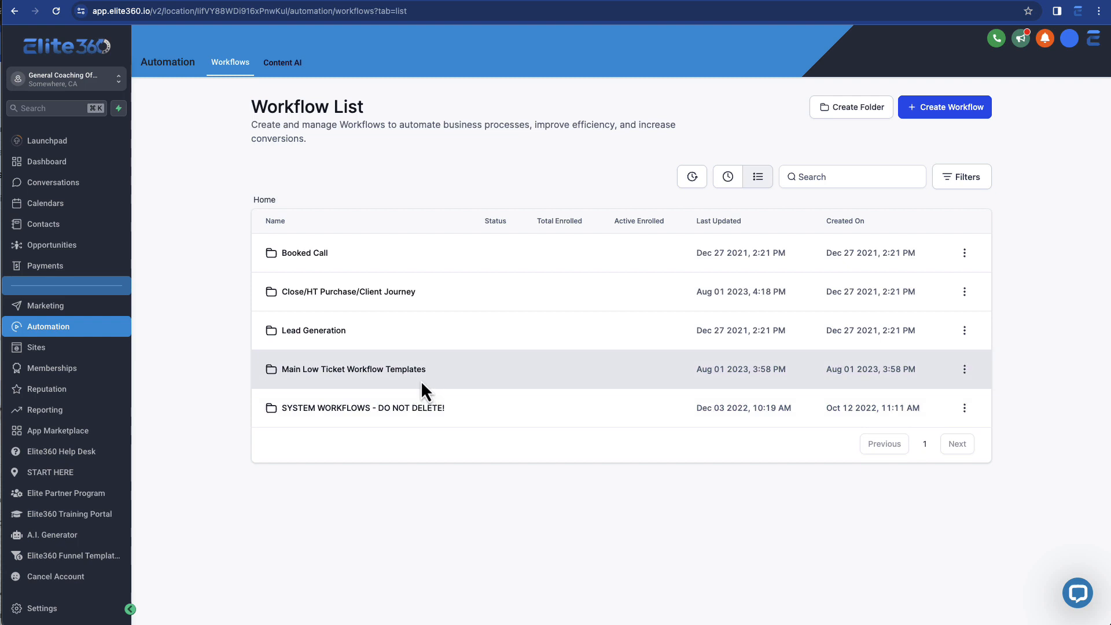
click(407, 374)
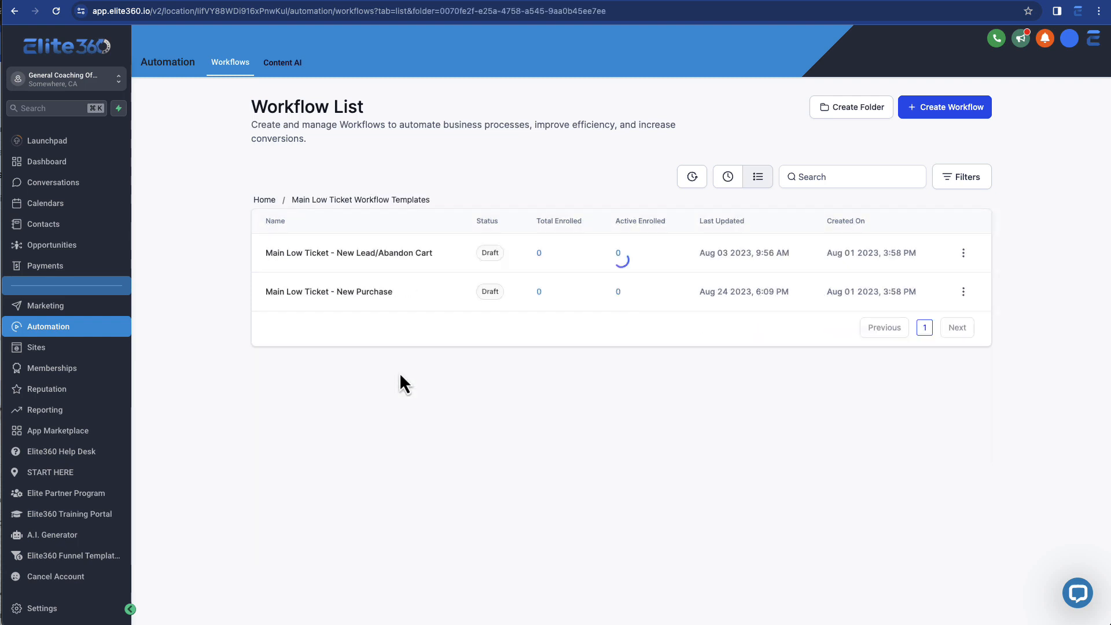
click(372, 253)
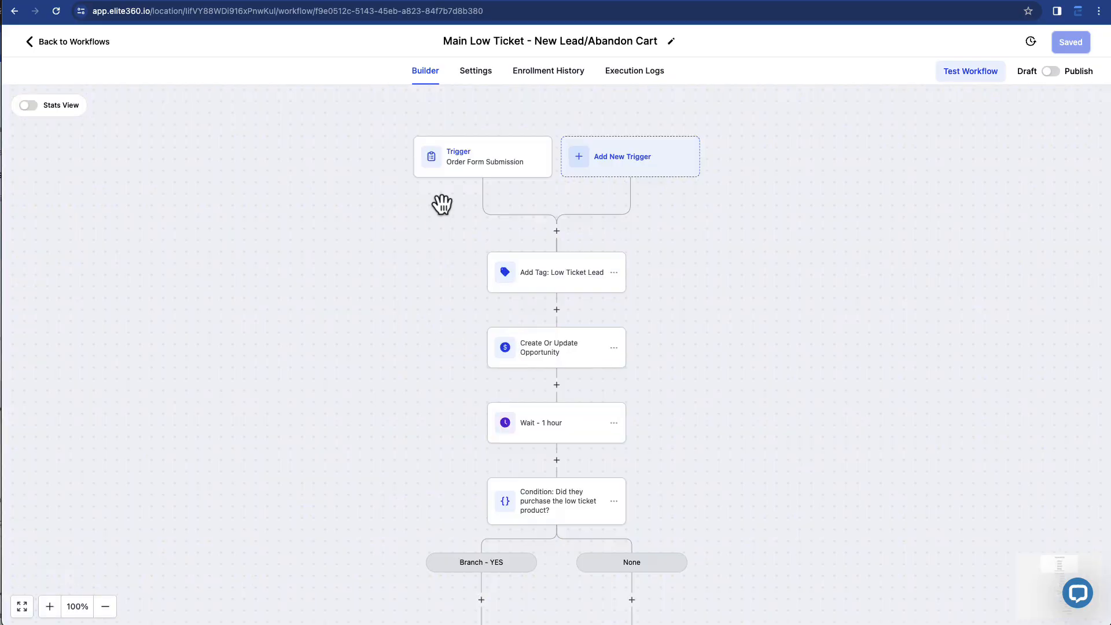
scroll(473, 219, down, 3)
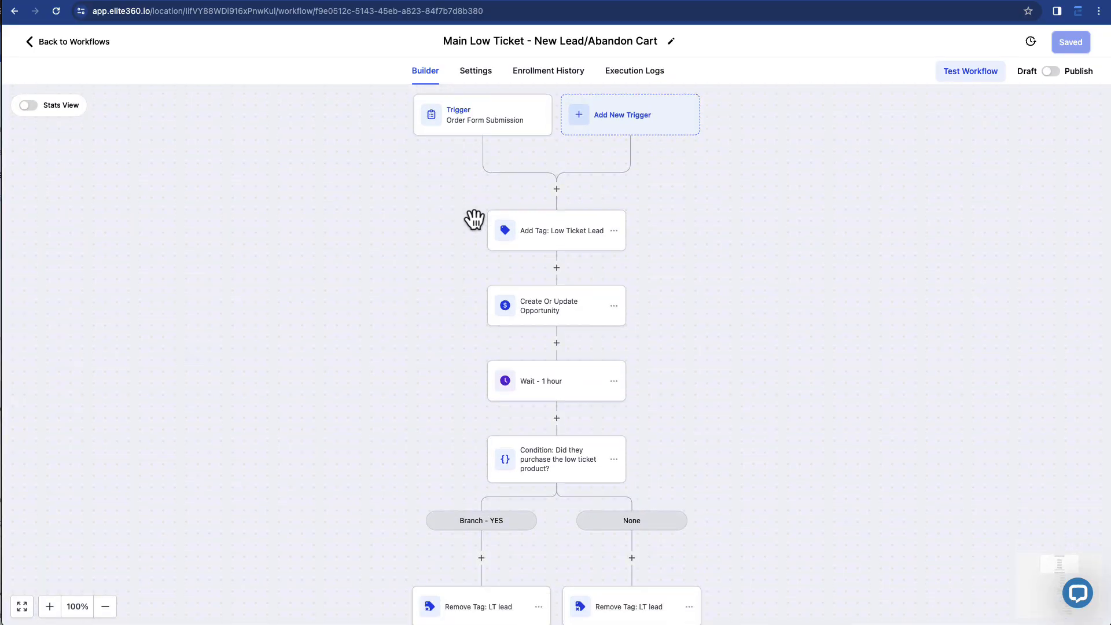
scroll(533, 241, down, 10)
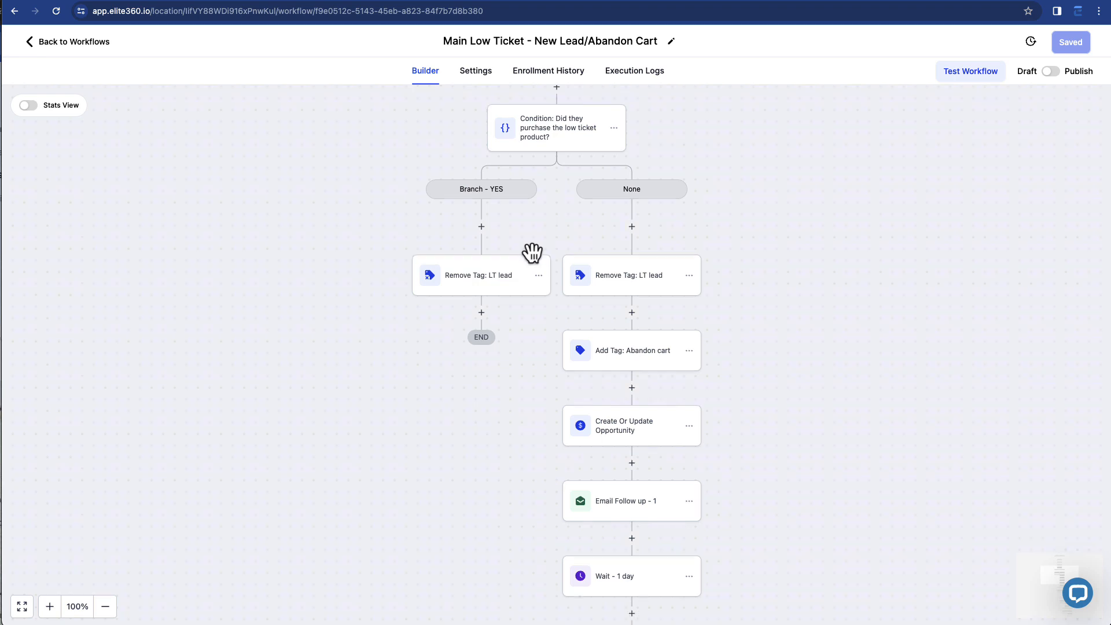
scroll(576, 268, down, 12)
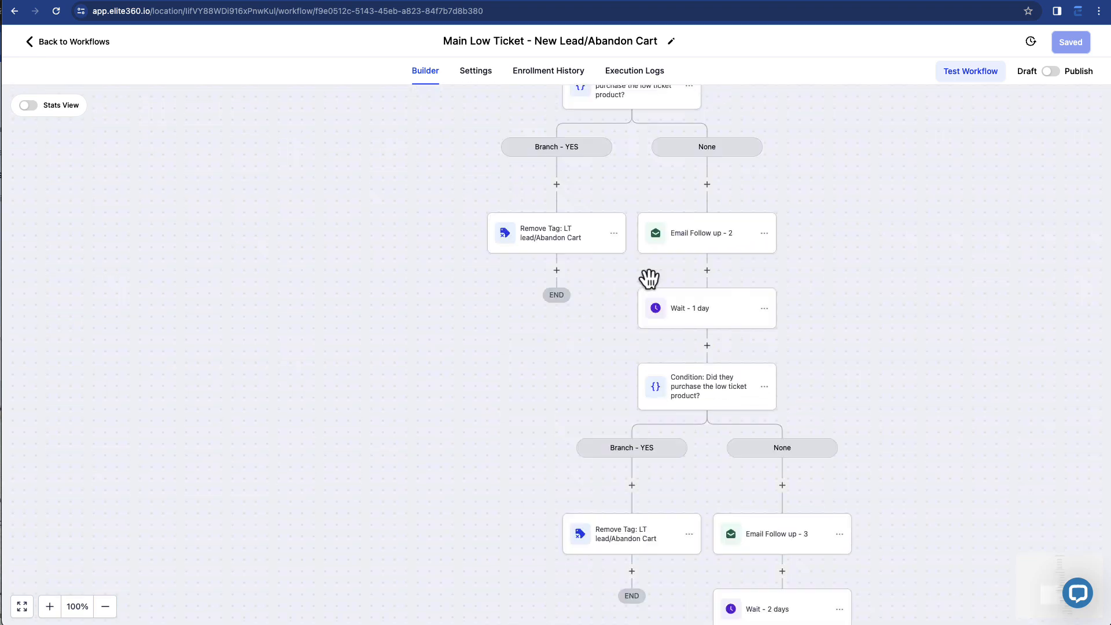
scroll(723, 280, down, 7)
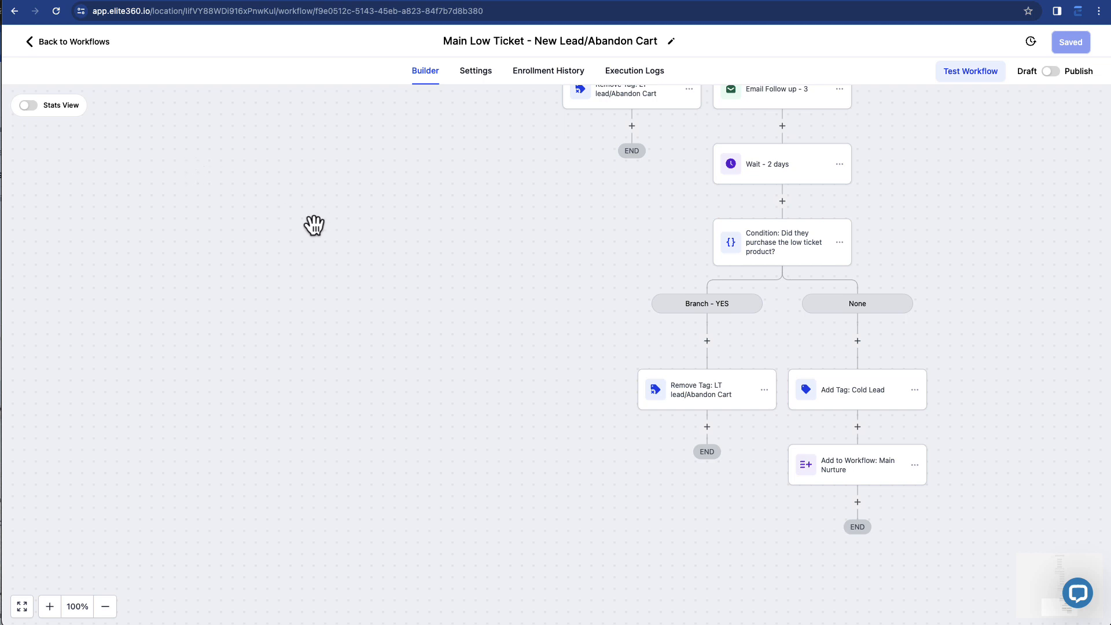
Open the Main Low Ticket - New Purchase workflow and examine its welcome messages, waits and discovery call branches
click(63, 50)
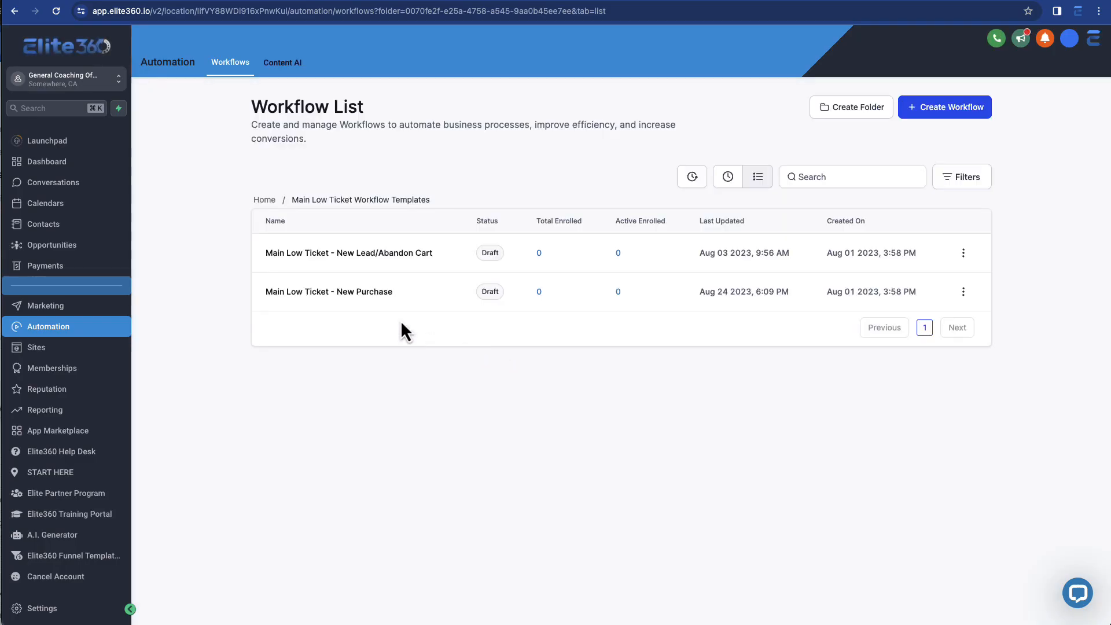
click(359, 294)
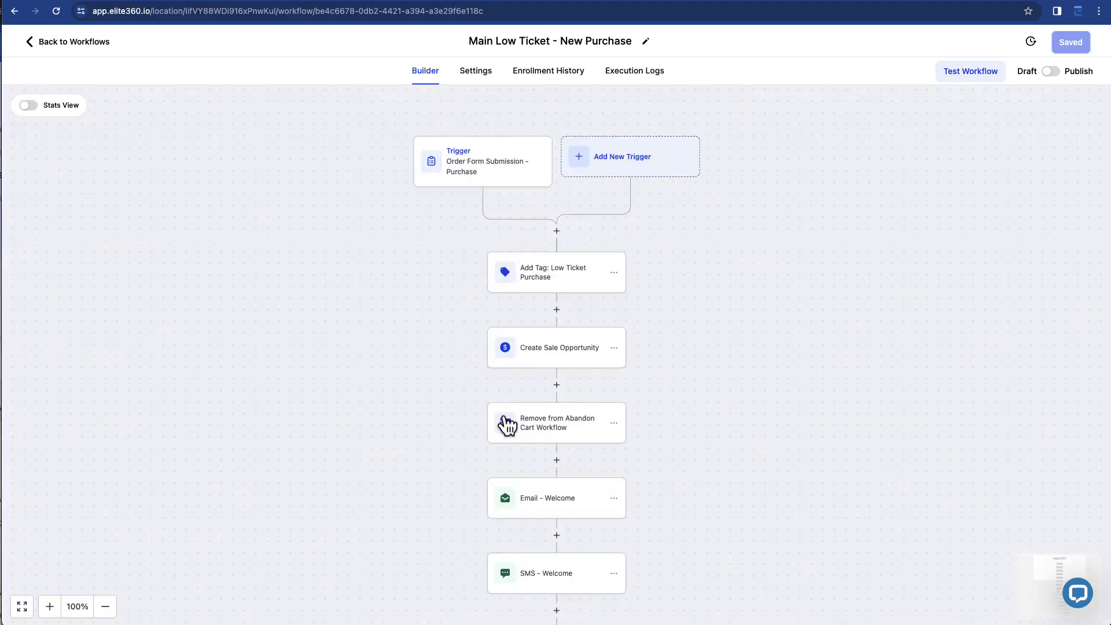
scroll(428, 377, down, 5)
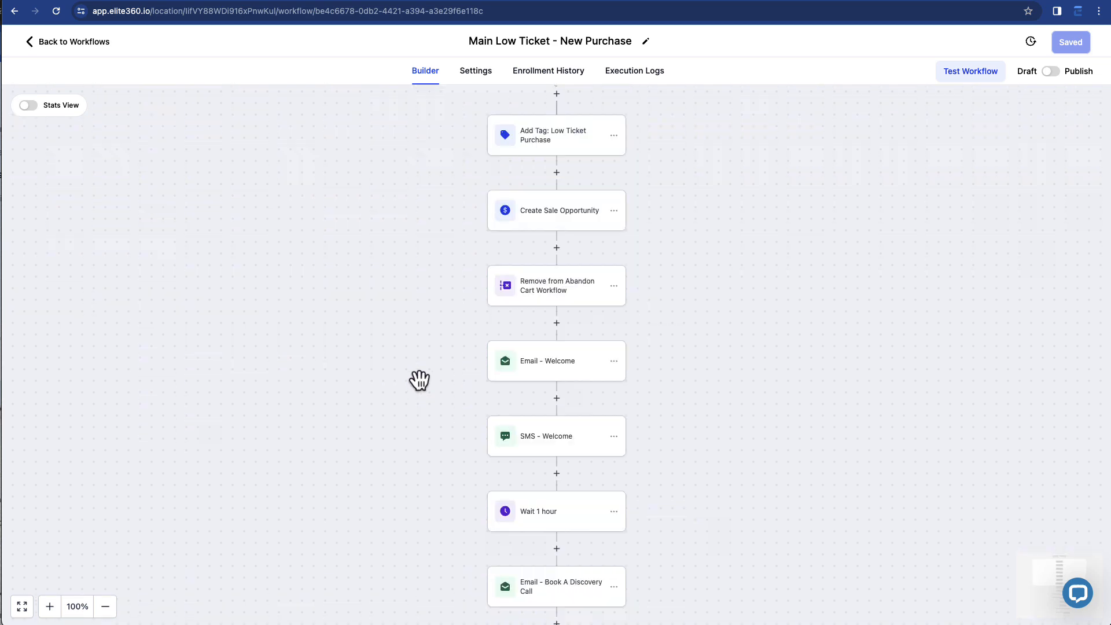
scroll(571, 403, down, 6)
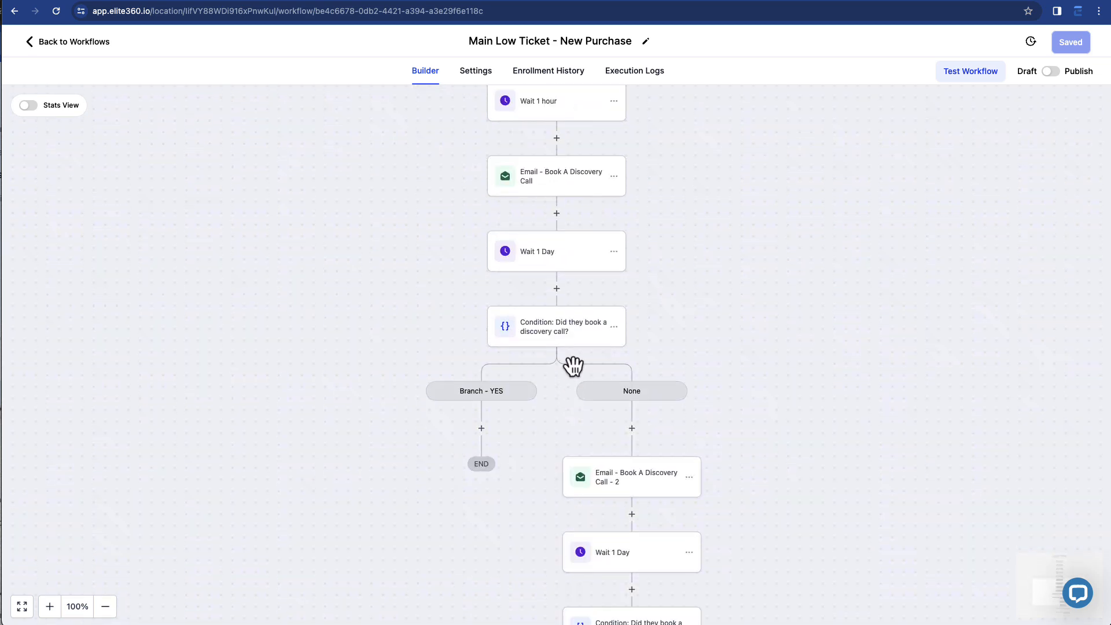
scroll(571, 365, down, 8)
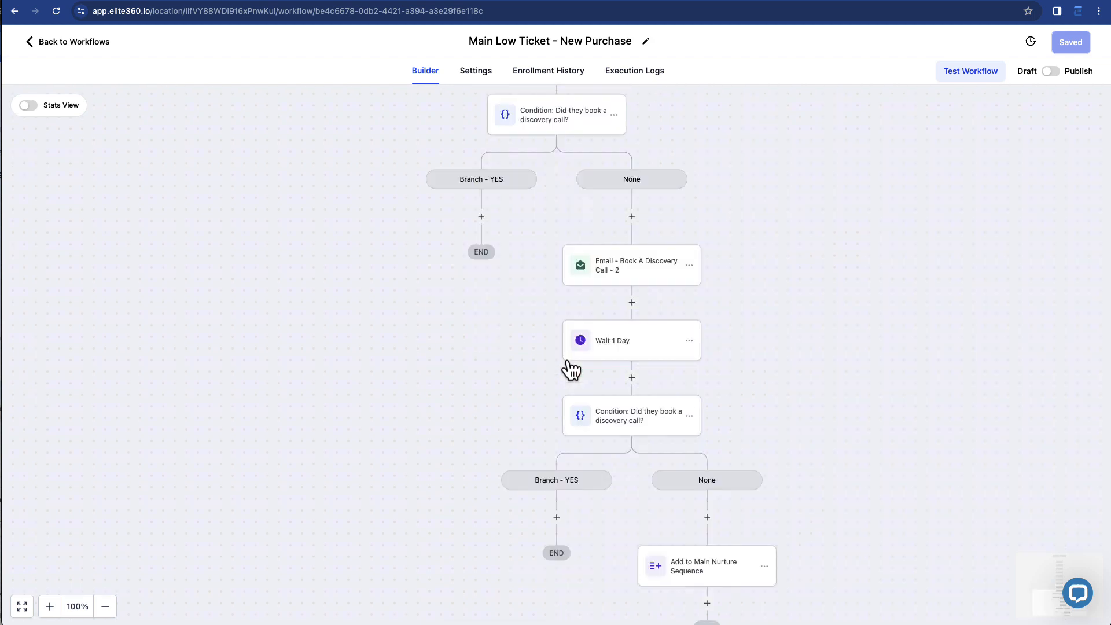
scroll(572, 367, up, 3)
scroll(561, 370, up, 15)
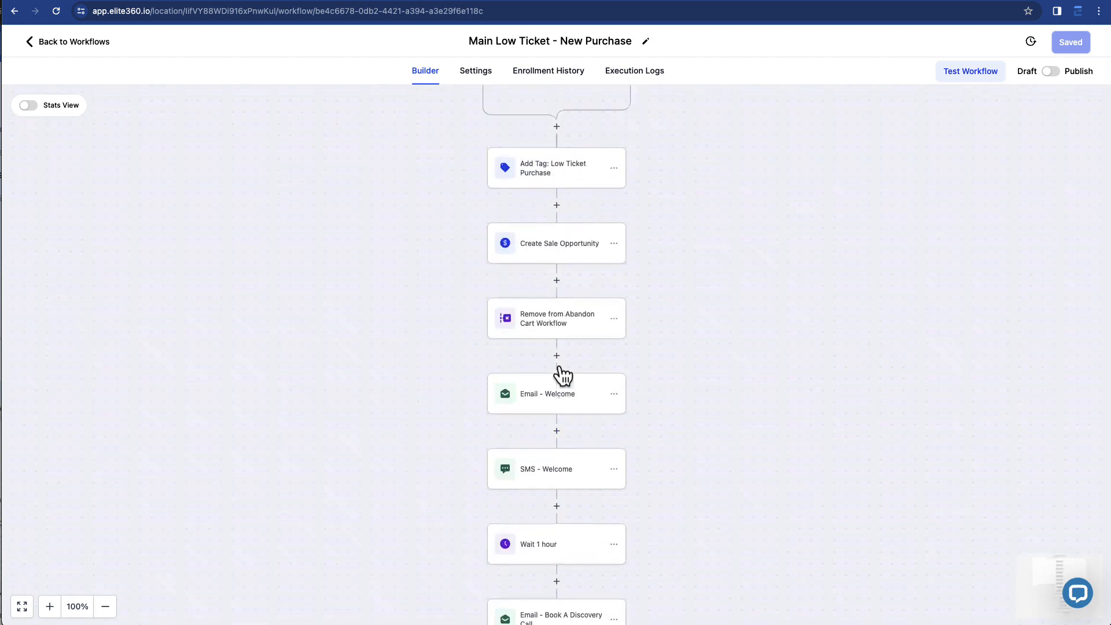
scroll(562, 375, down, 1)
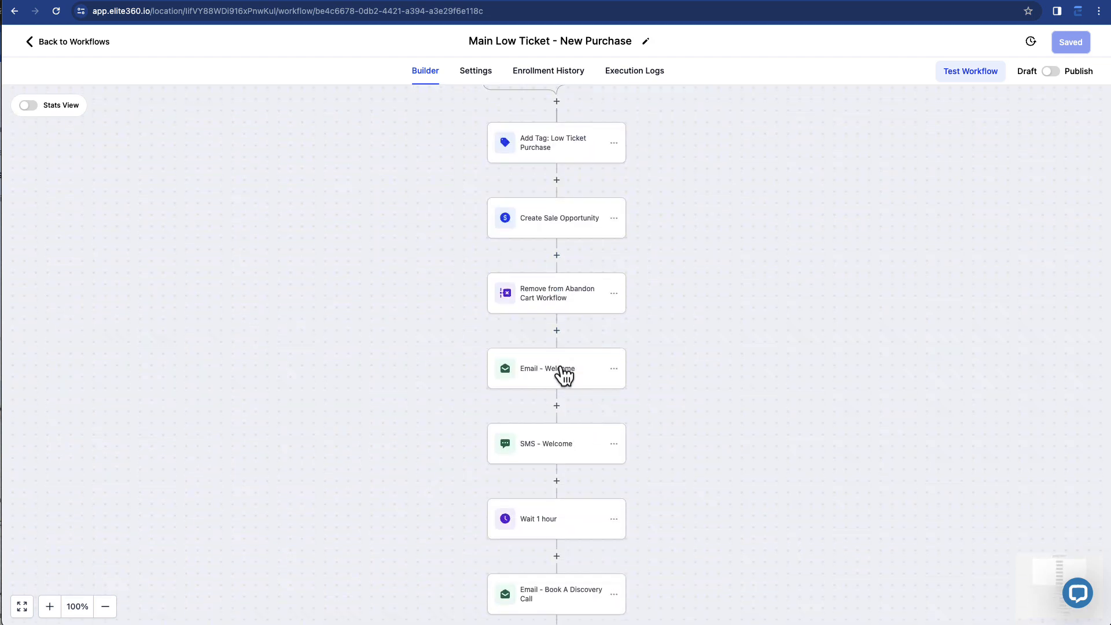
scroll(562, 375, down, 4)
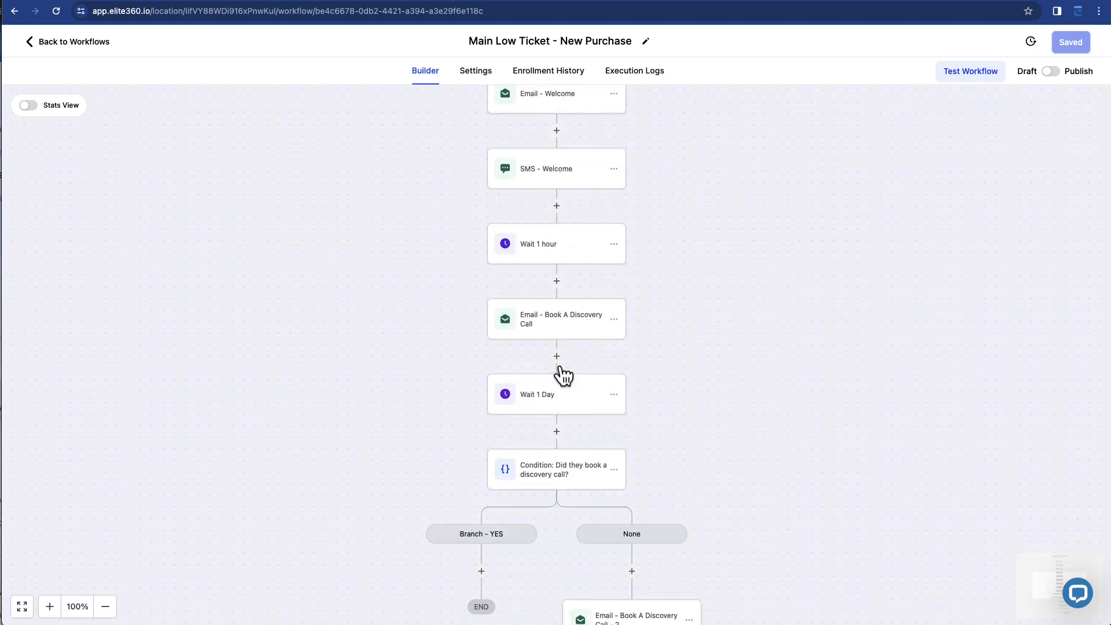
View the Email - Book A Discovery Call action and the first condition checking whether a discovery call was booked
click(564, 327)
scroll(570, 355, down, 2)
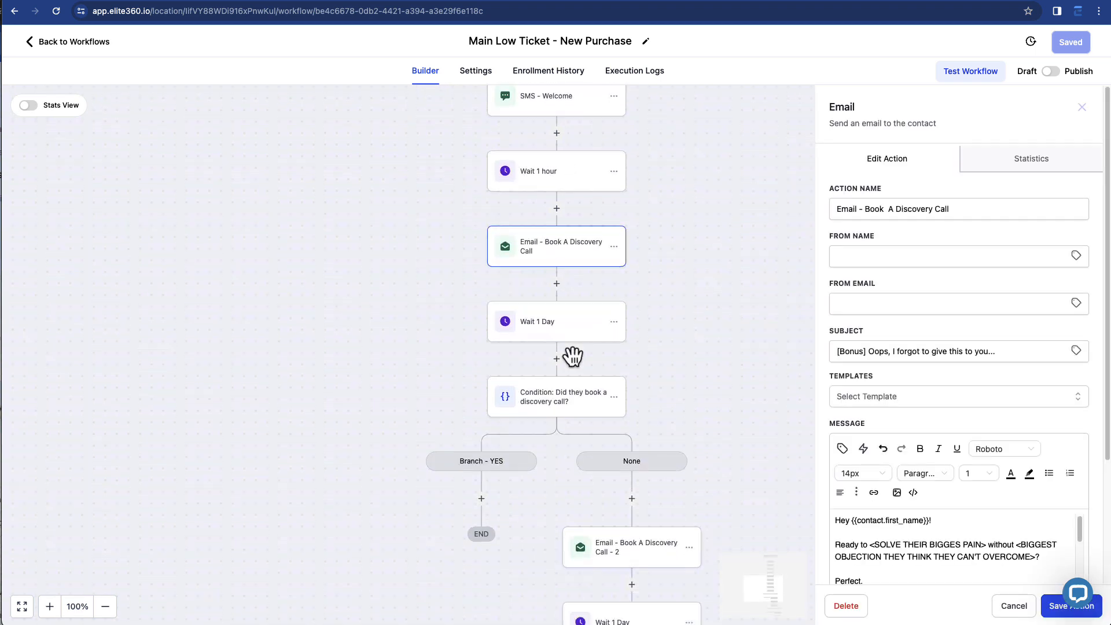
scroll(570, 351, down, 1)
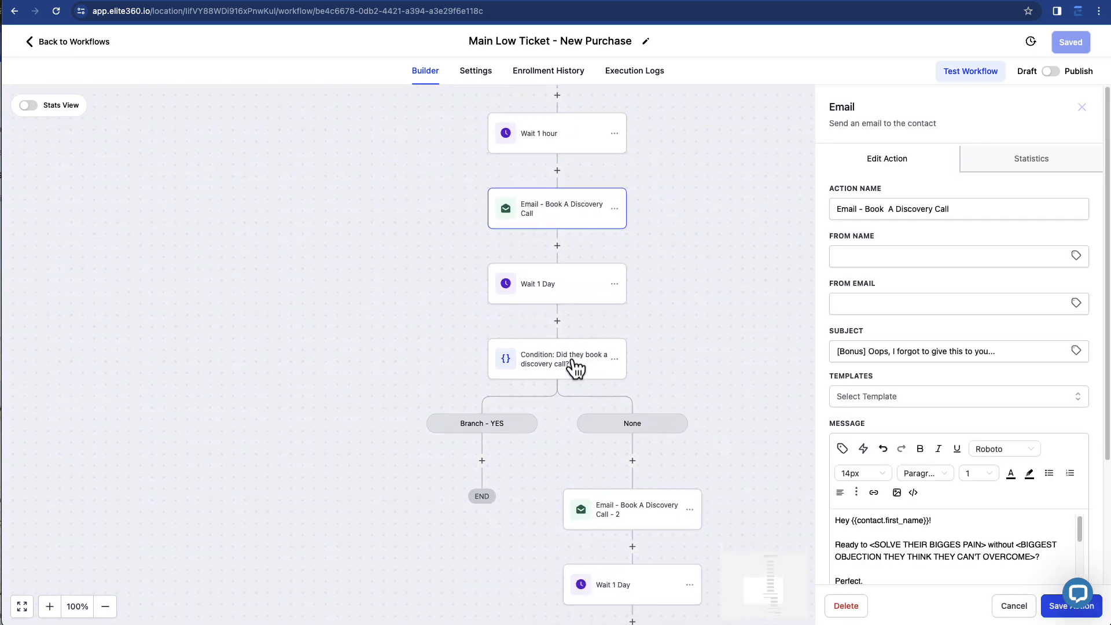
click(576, 365)
click(566, 468)
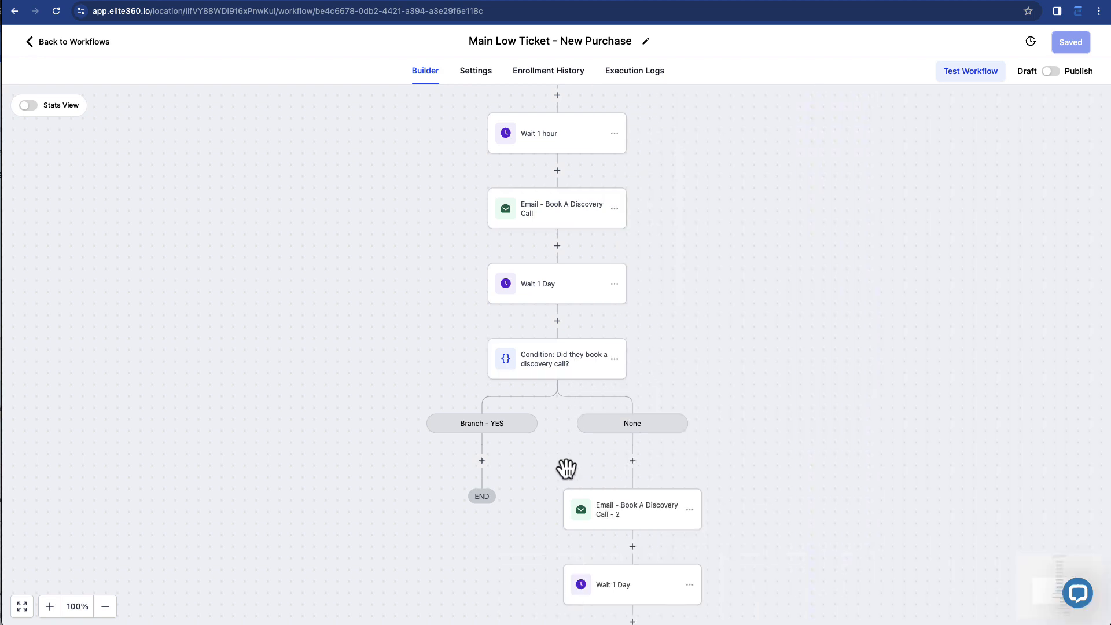
View the Email - Book A Discovery Call - 2 action, then leave the workflow and return to the Home workflow list
scroll(637, 503, down, 2)
click(649, 454)
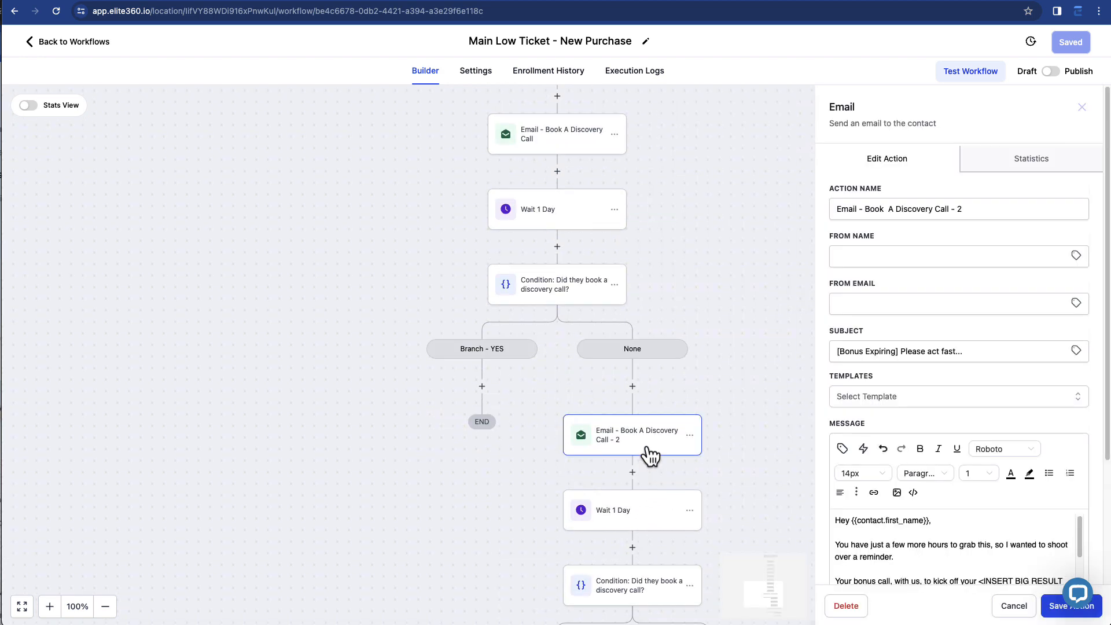
scroll(647, 457, down, 5)
click(96, 43)
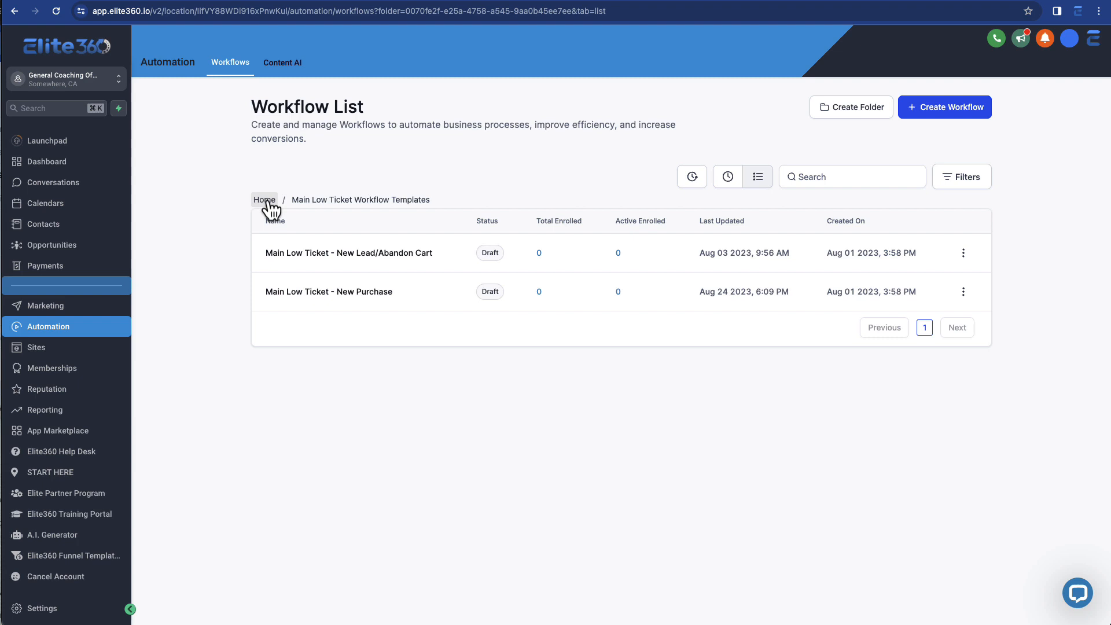
click(267, 200)
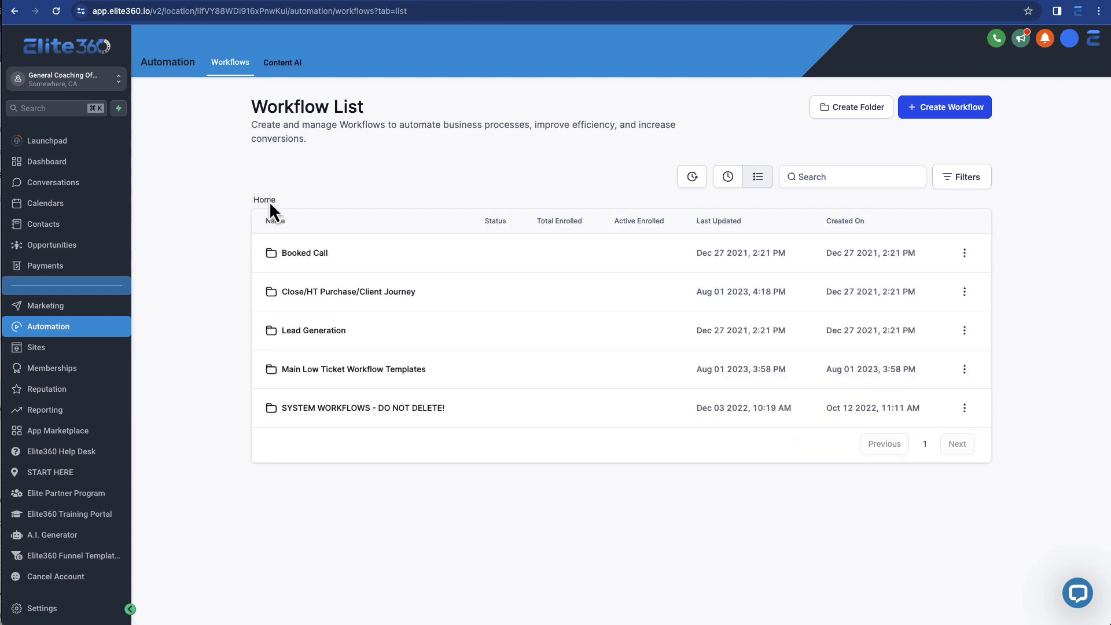
Switch to the demo account's workflow list, look through the workflow recipes and create a new workflow from scratch
click(463, 5)
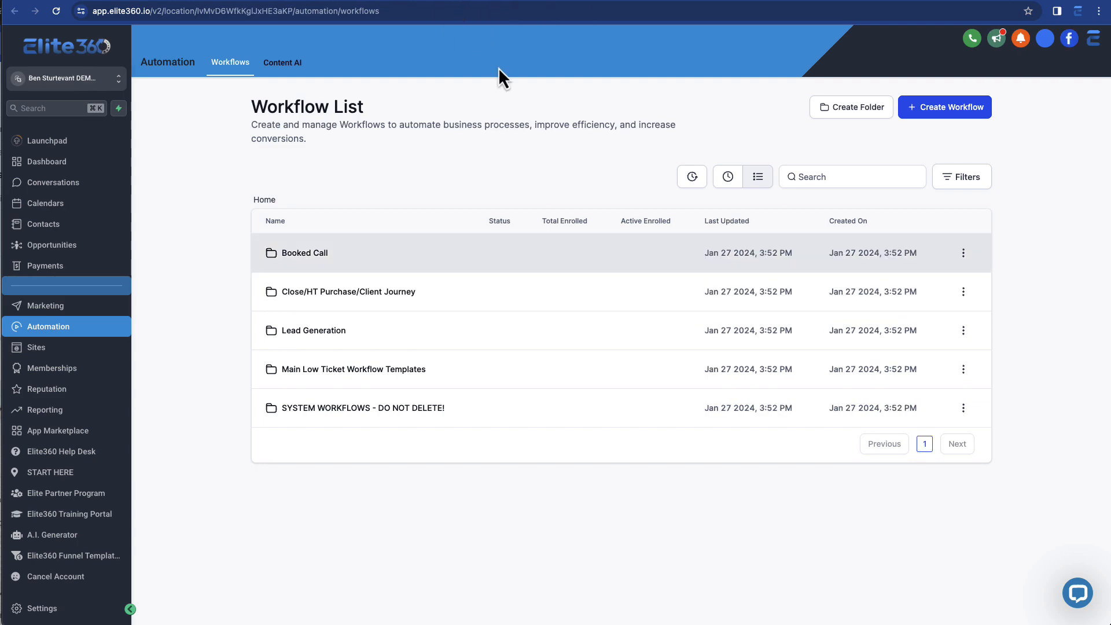
click(950, 110)
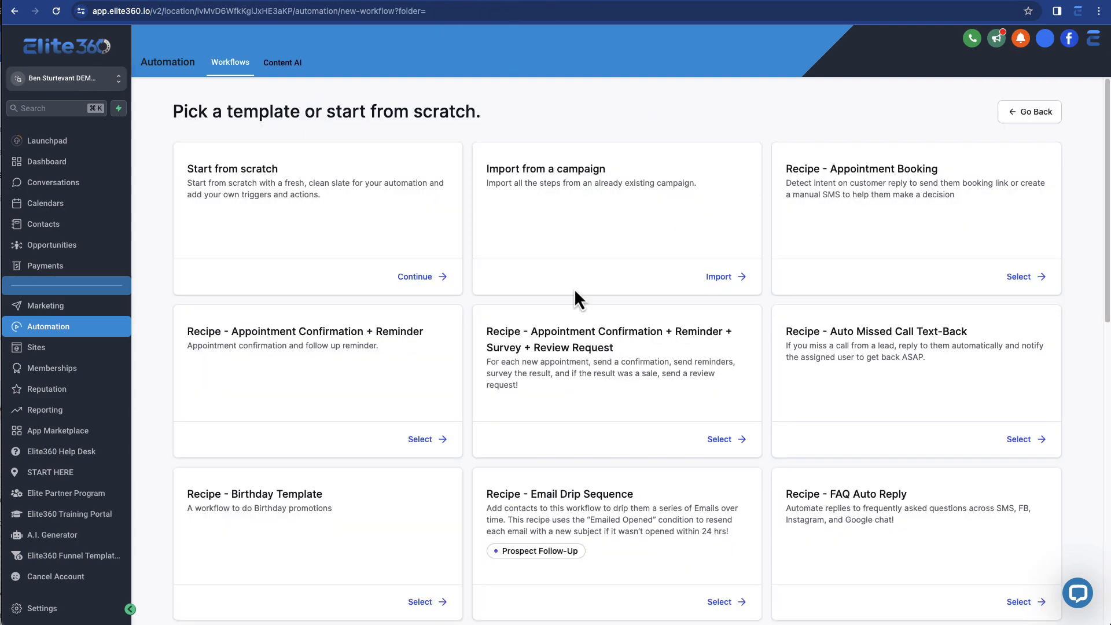
scroll(549, 294, down, 7)
scroll(541, 293, down, 6)
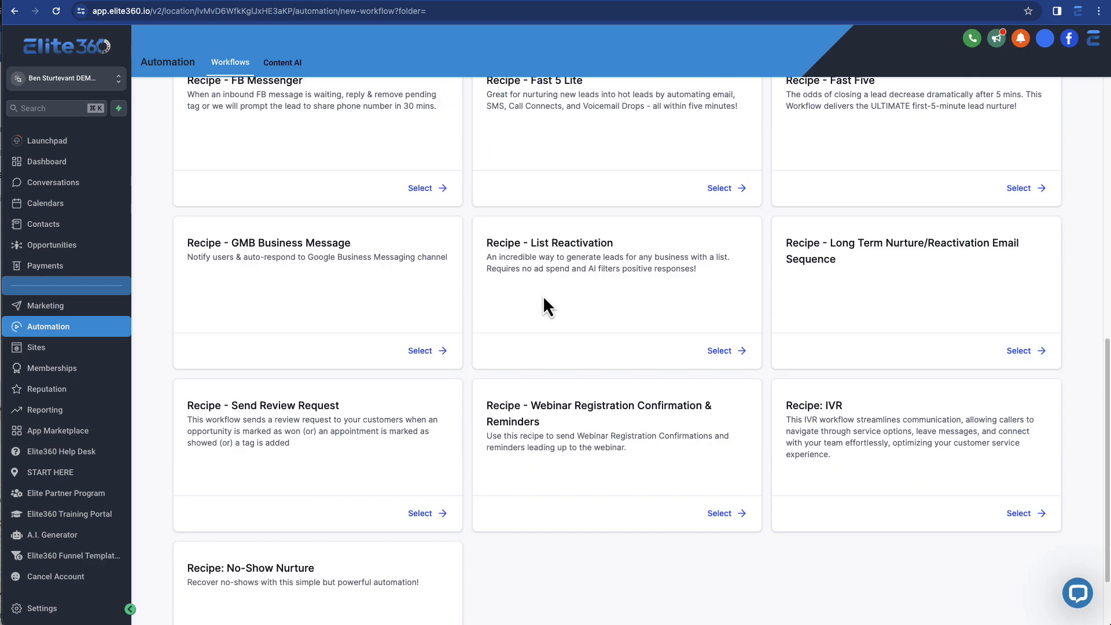
scroll(537, 298, up, 10)
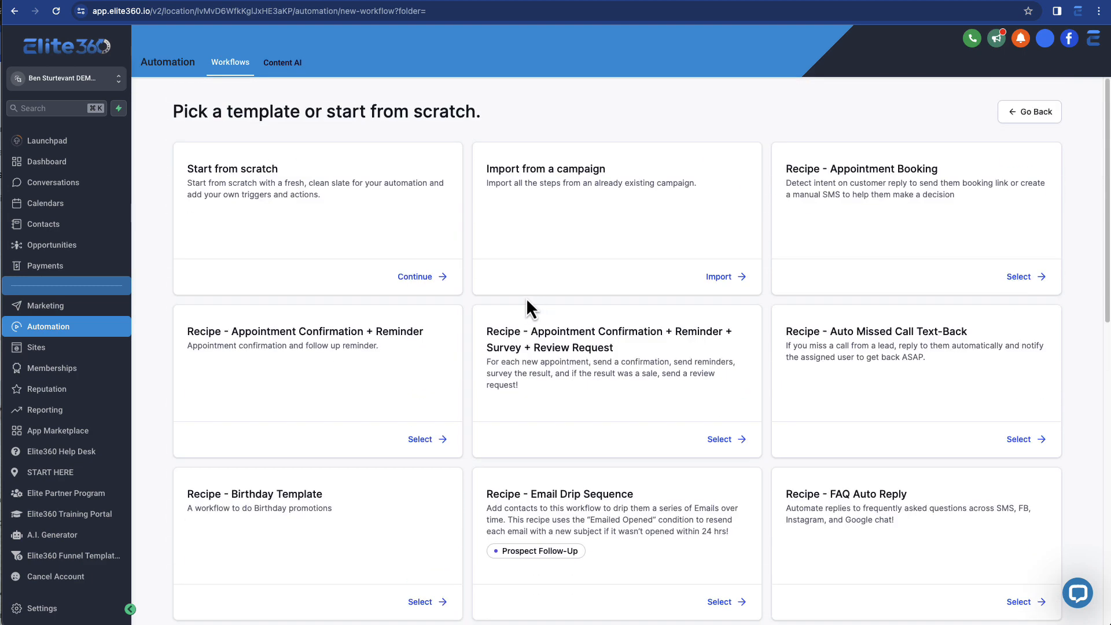
click(414, 277)
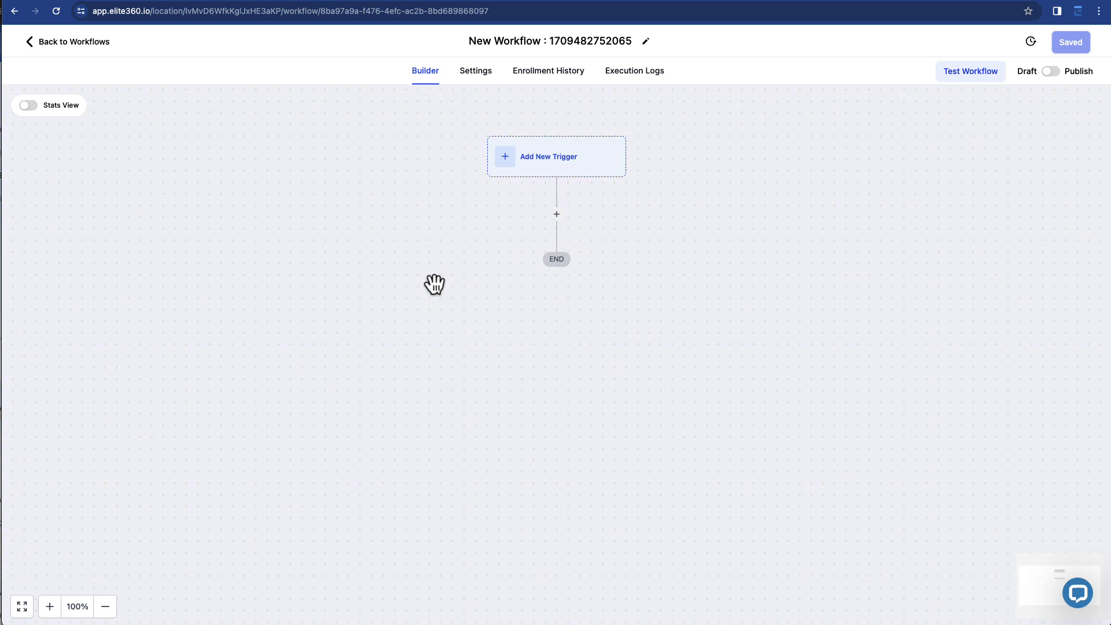
Add a Birthday Reminder trigger filtered to 1 day before and save it
click(561, 171)
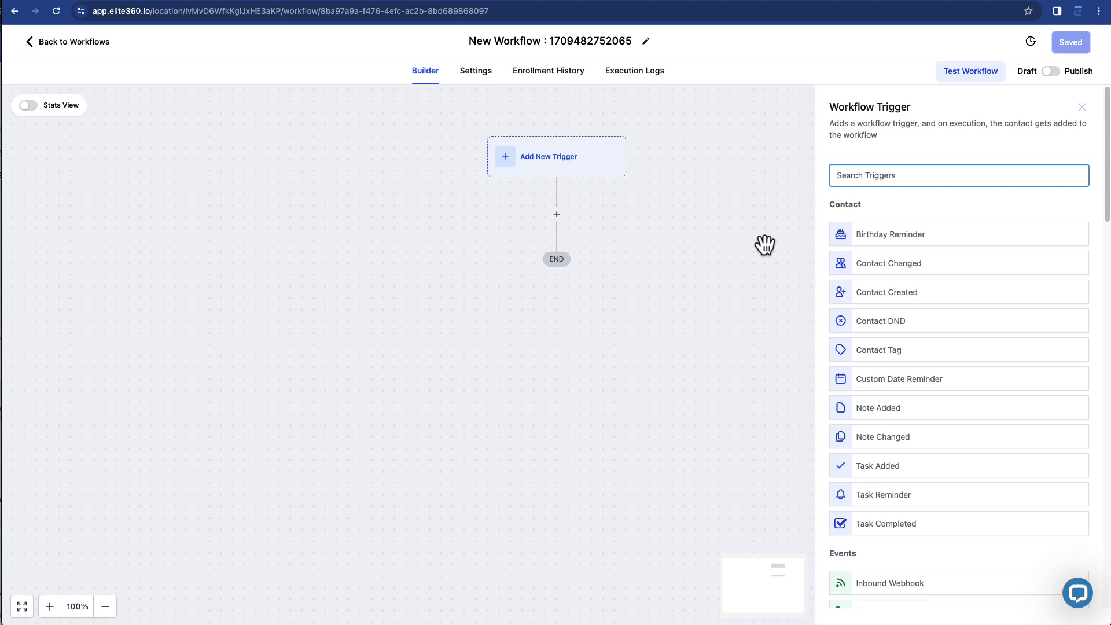
click(968, 247)
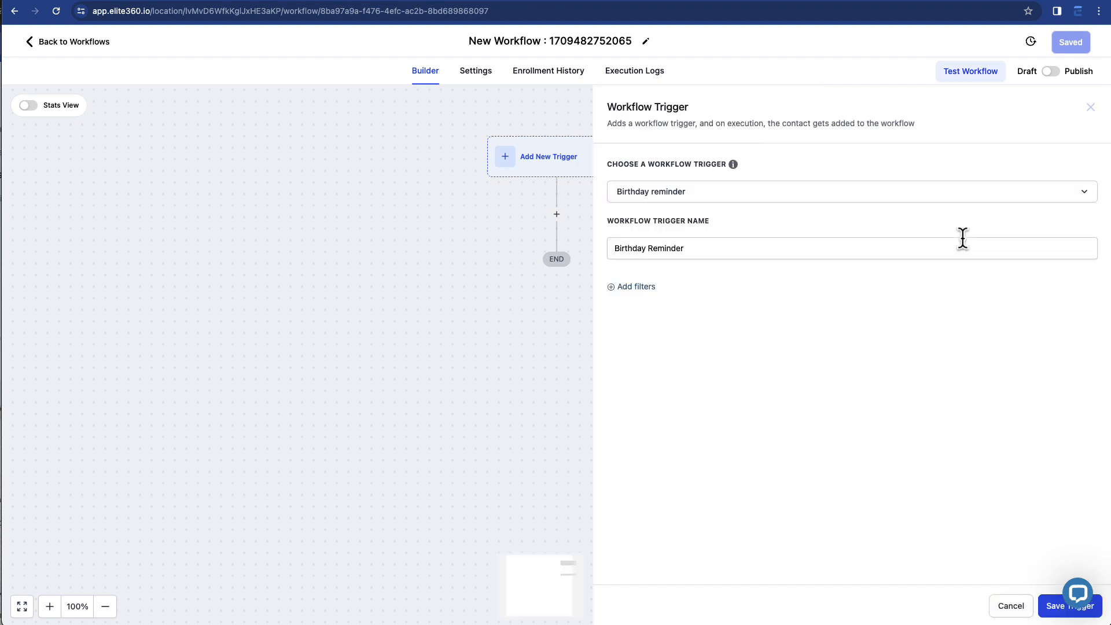
click(660, 287)
click(669, 301)
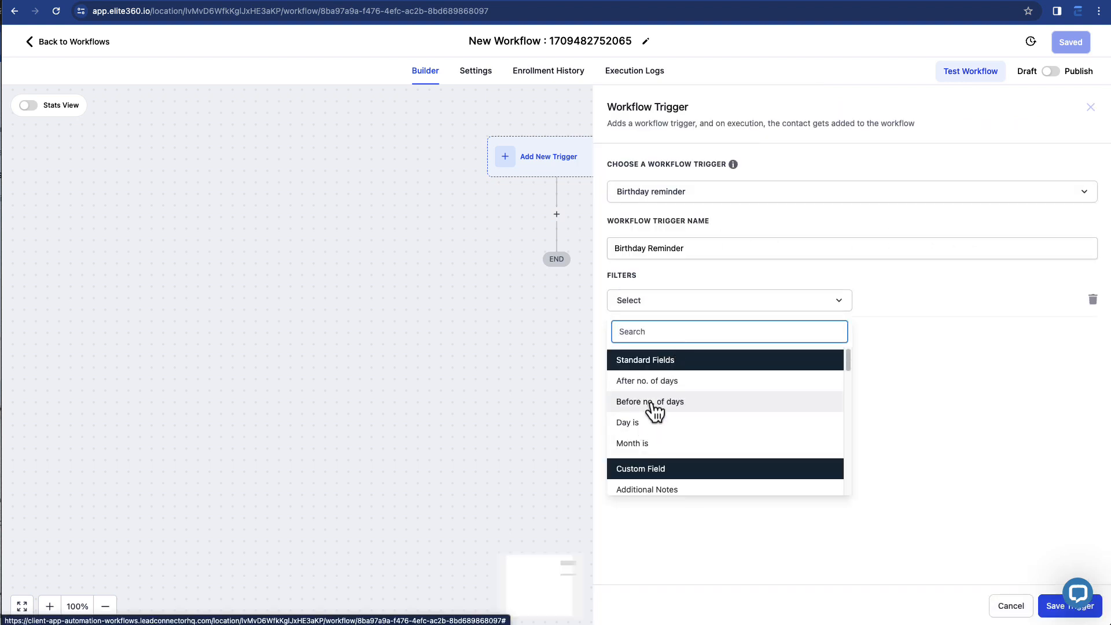
click(691, 404)
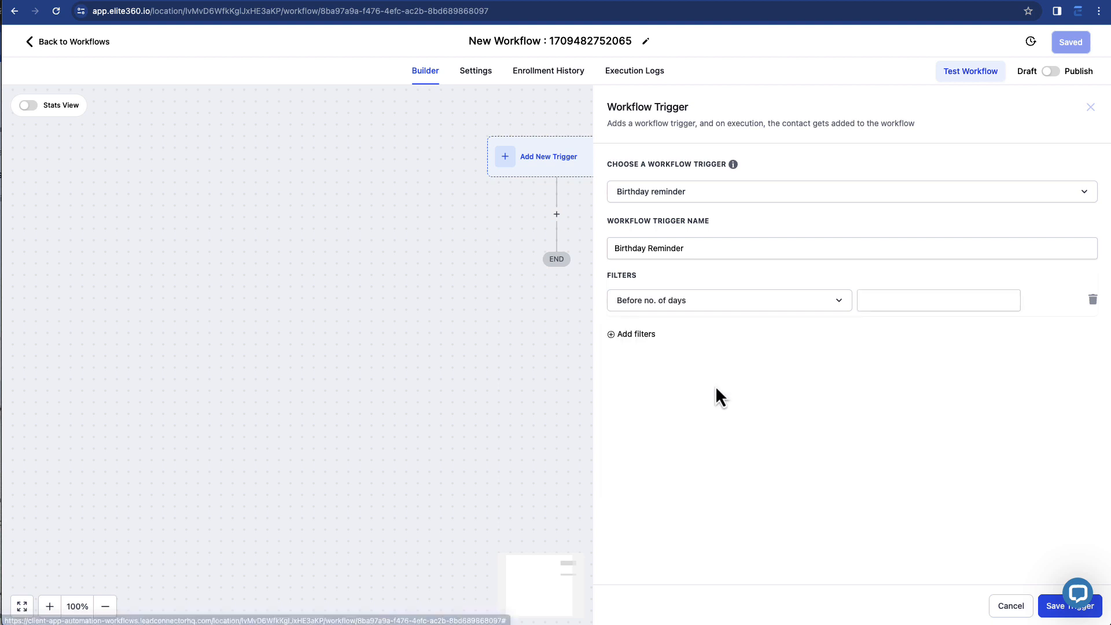
click(904, 301)
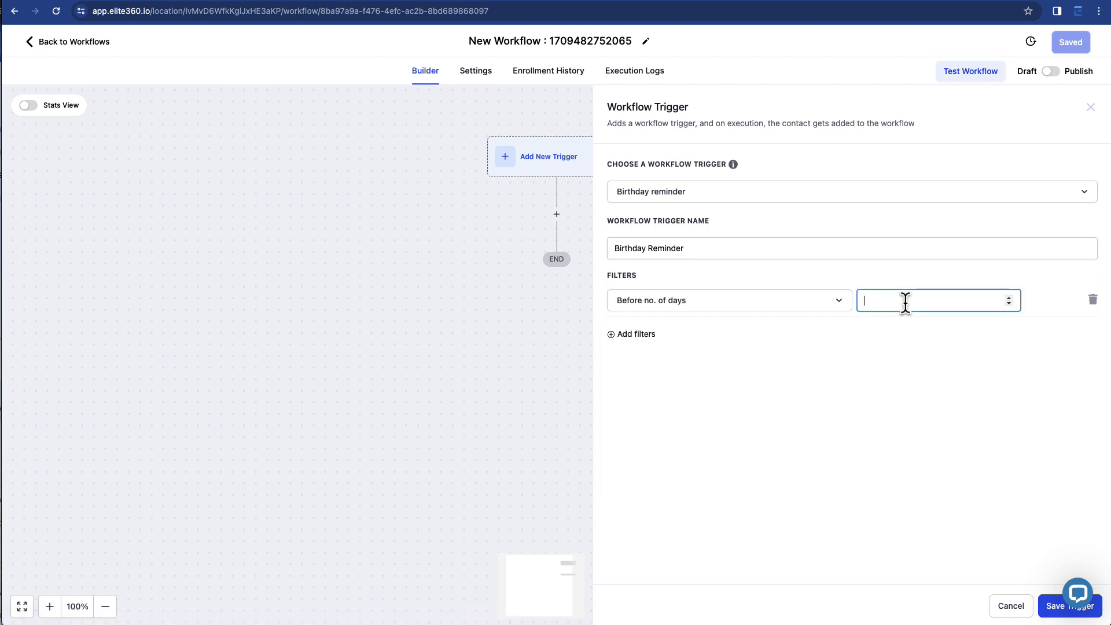
click(1050, 606)
click(556, 242)
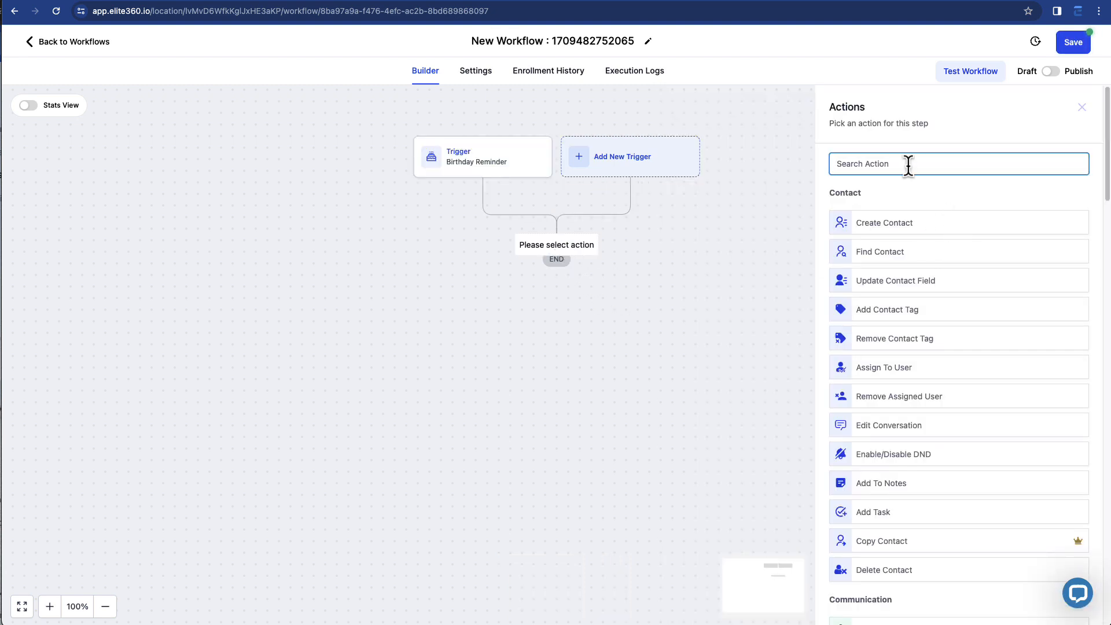
text(not)
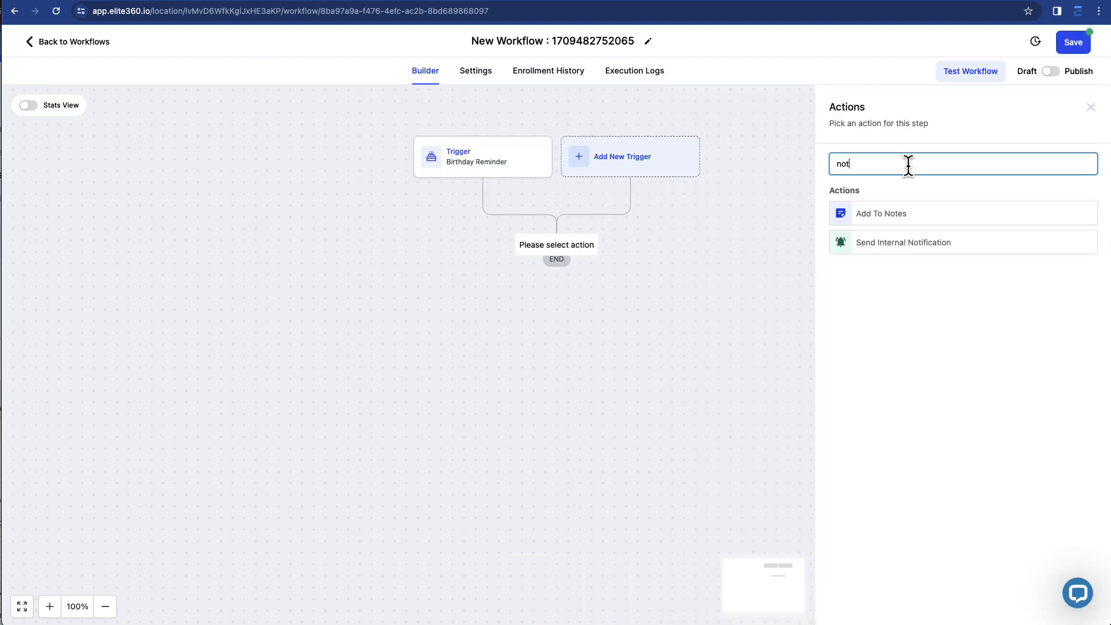
click(915, 244)
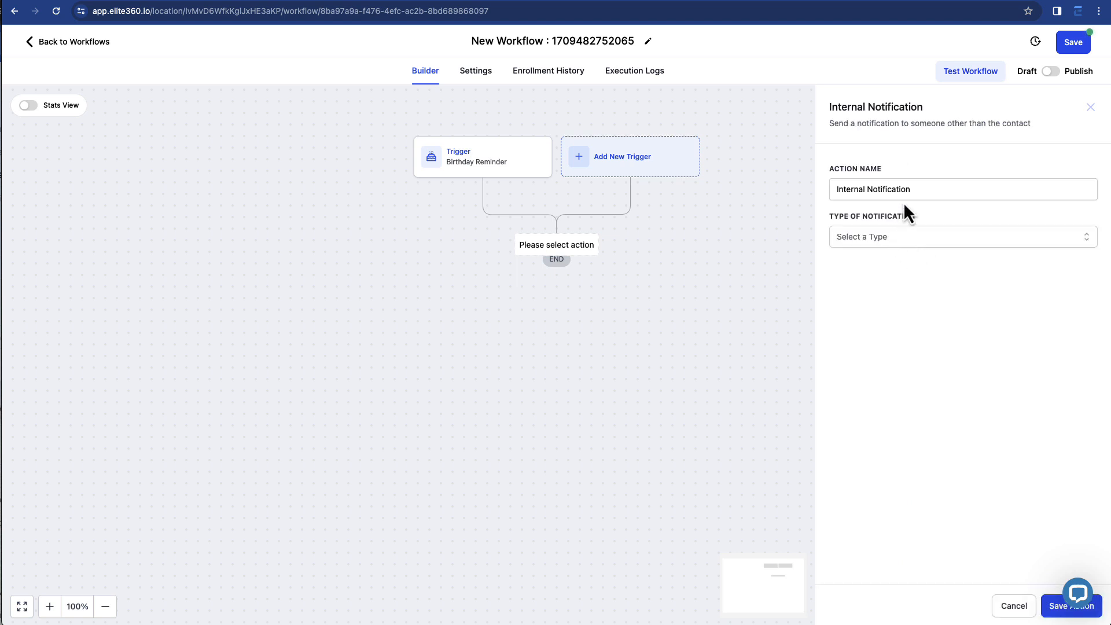
click(950, 236)
click(884, 261)
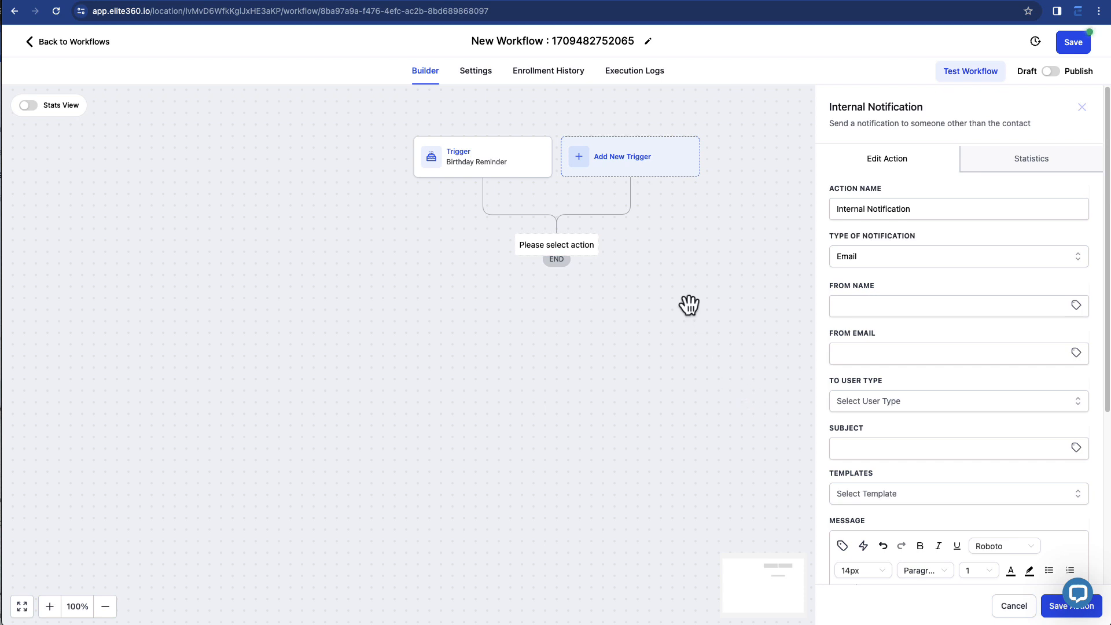
click(1081, 109)
Delete the Birthday Reminder trigger from the workflow
click(493, 158)
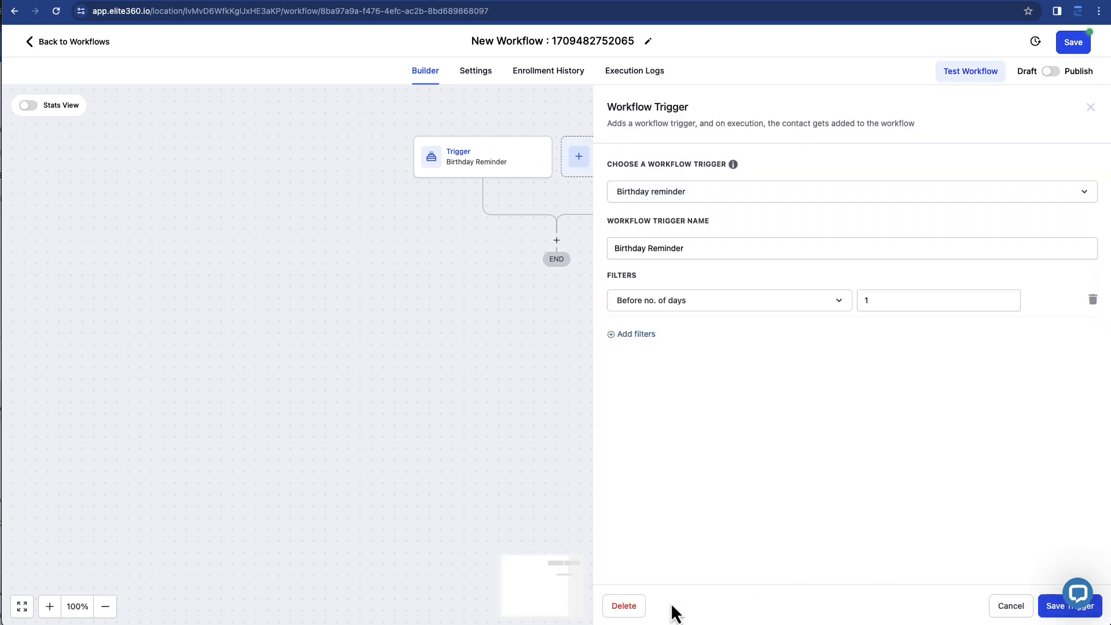
click(622, 605)
click(675, 363)
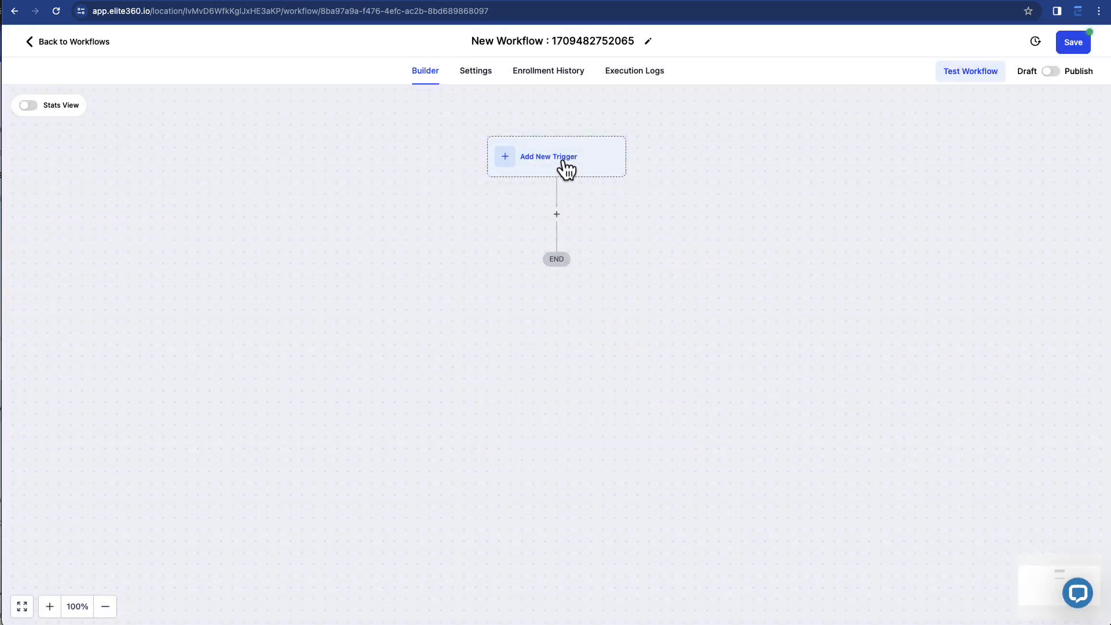
Start a new workflow trigger of the Customer Replied type from the Events group
click(565, 168)
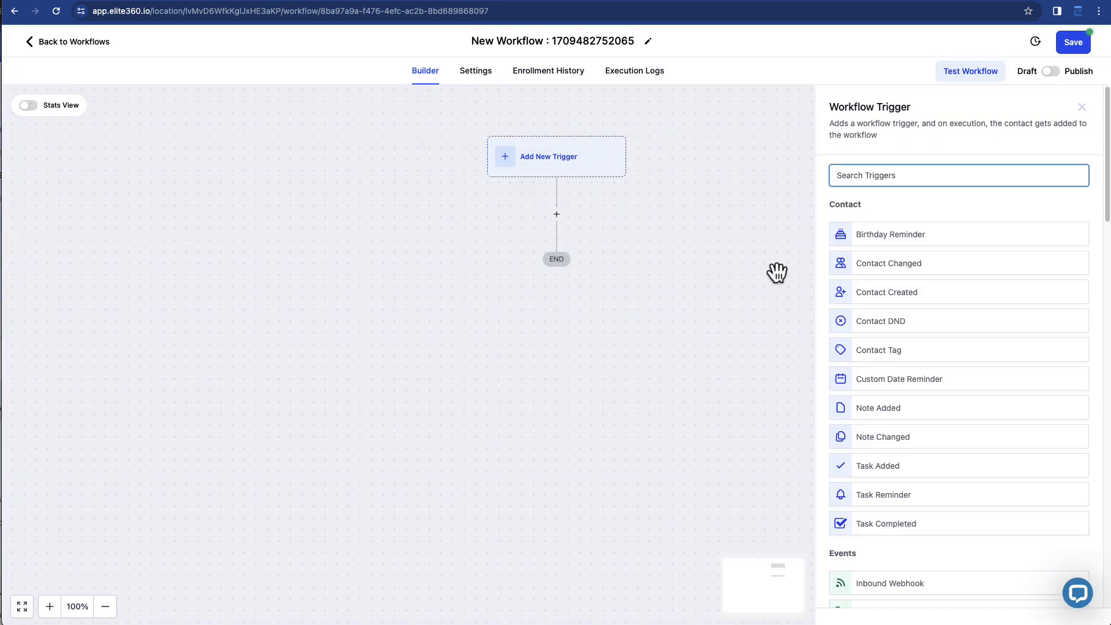
scroll(889, 287, down, 1)
scroll(889, 287, down, 3)
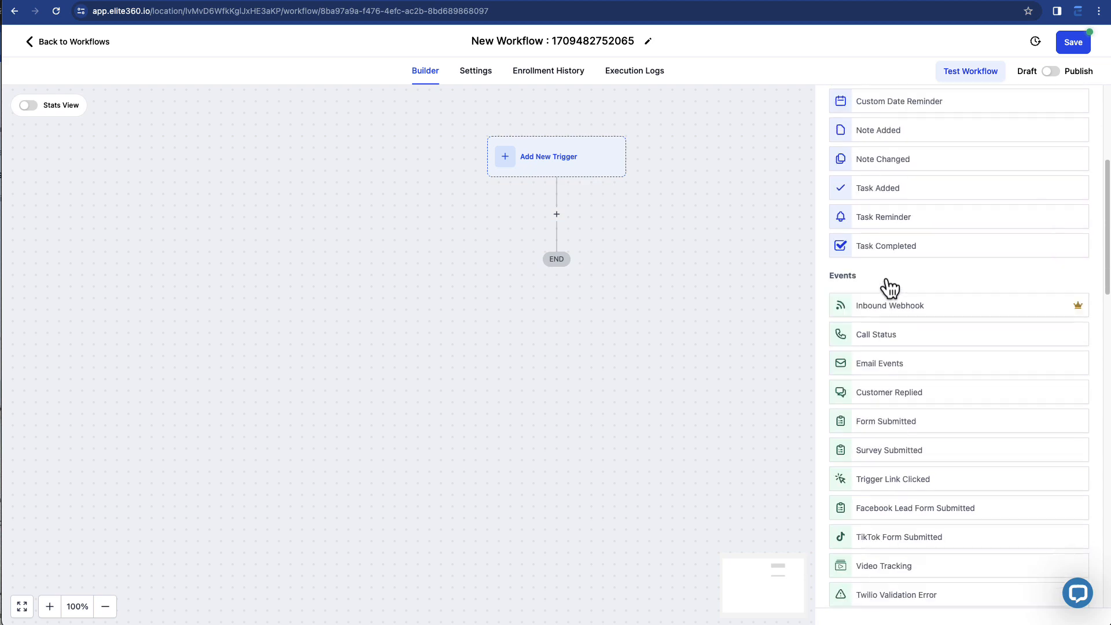
click(993, 400)
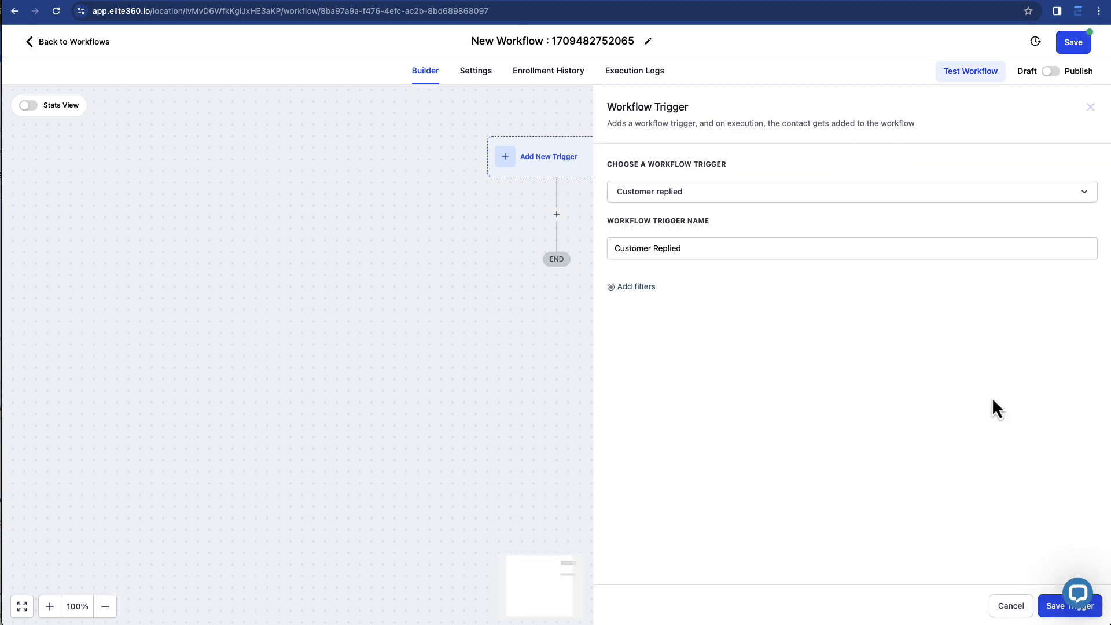
Filter the Customer Replied trigger by Reply channel set to Instagram DM
click(656, 287)
click(671, 305)
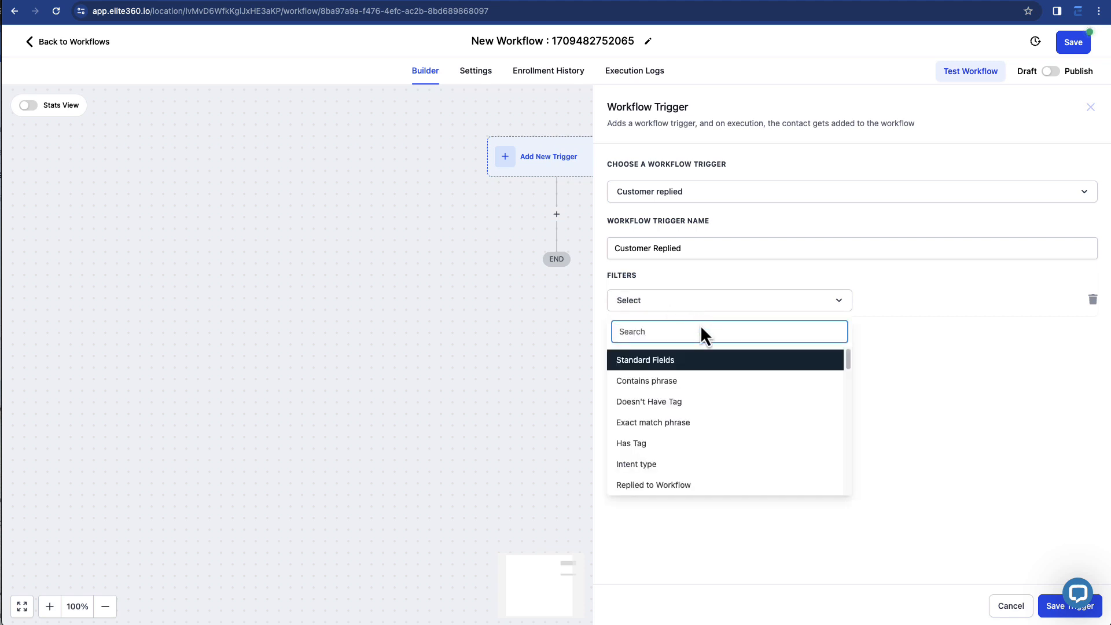
click(735, 381)
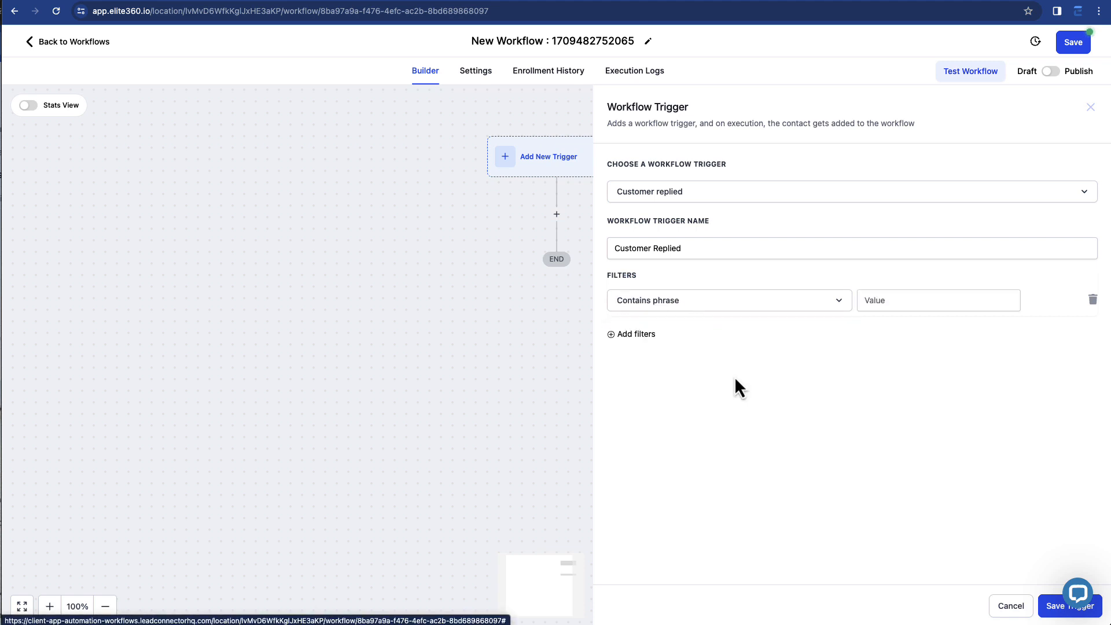
click(894, 306)
click(788, 302)
scroll(736, 433, down, 3)
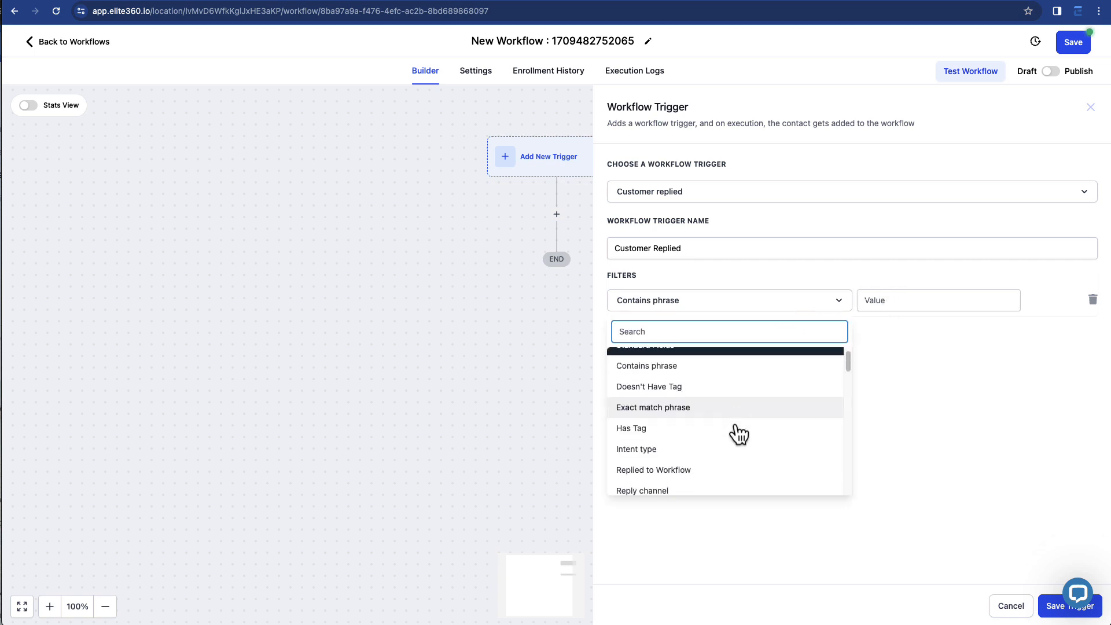
click(724, 438)
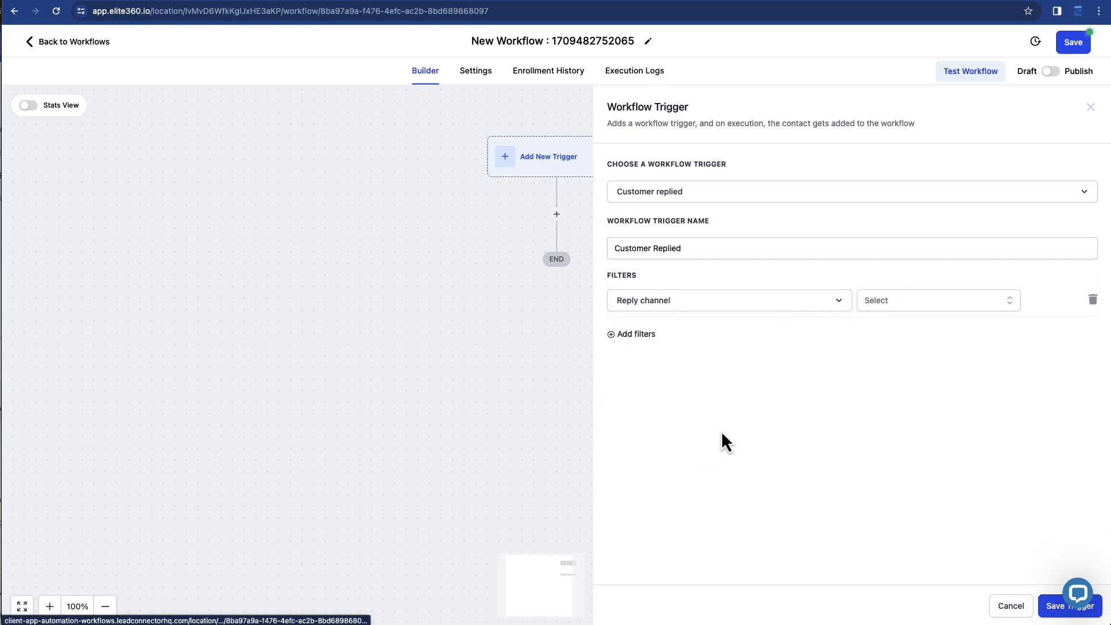
click(907, 303)
click(910, 449)
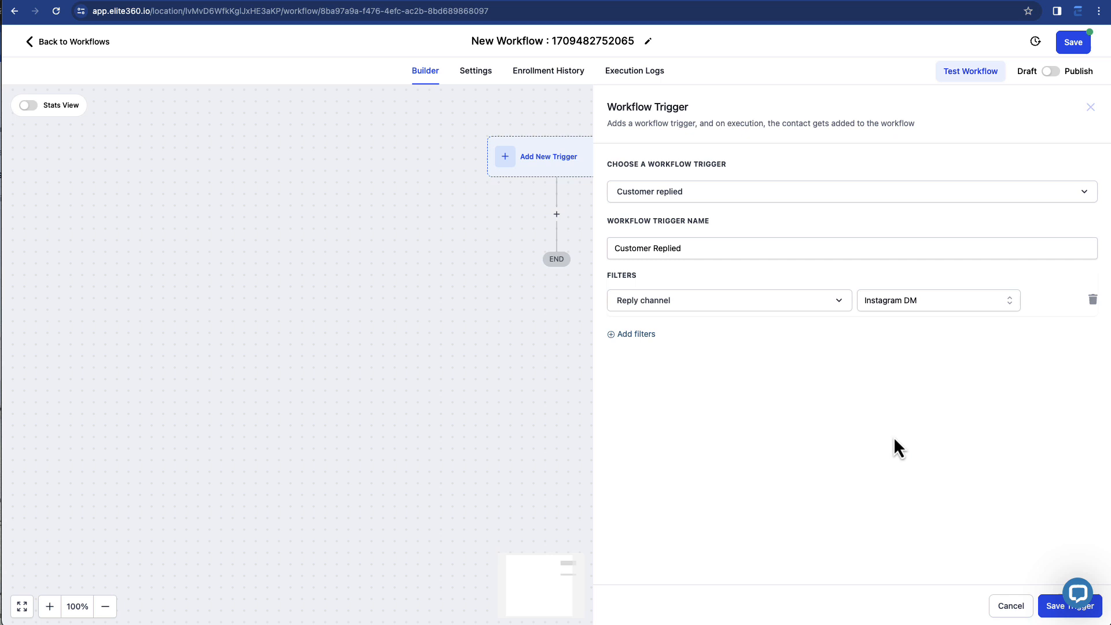
Add a second trigger filter, Contains phrase with the value SUCCESS, and save the trigger
click(641, 334)
click(667, 339)
click(715, 412)
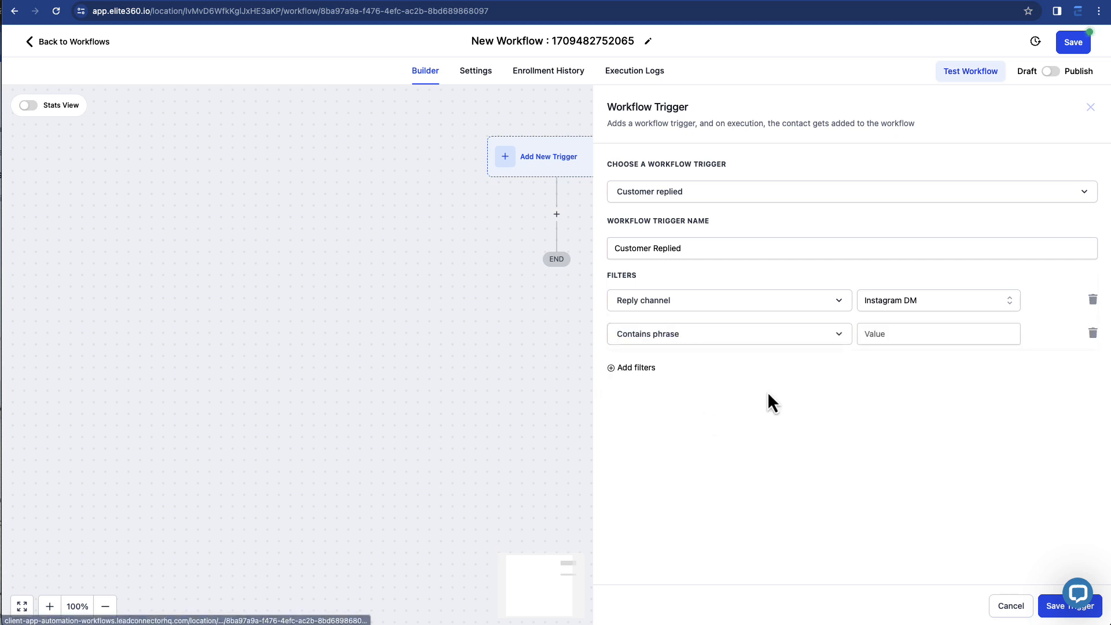
click(888, 331)
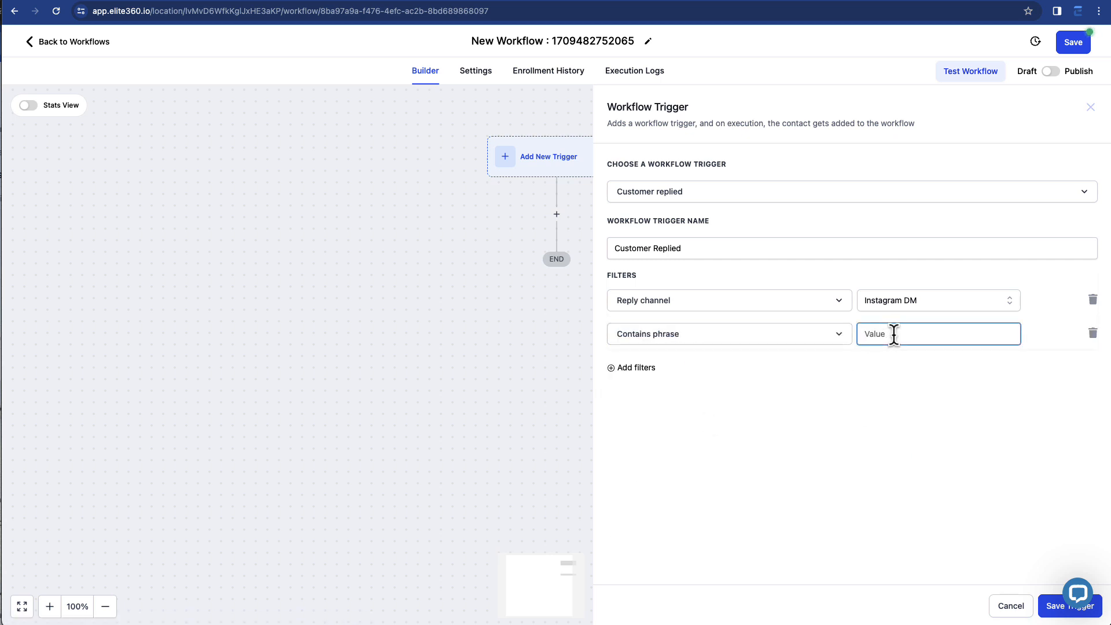
text(SUCCESS)
click(1050, 608)
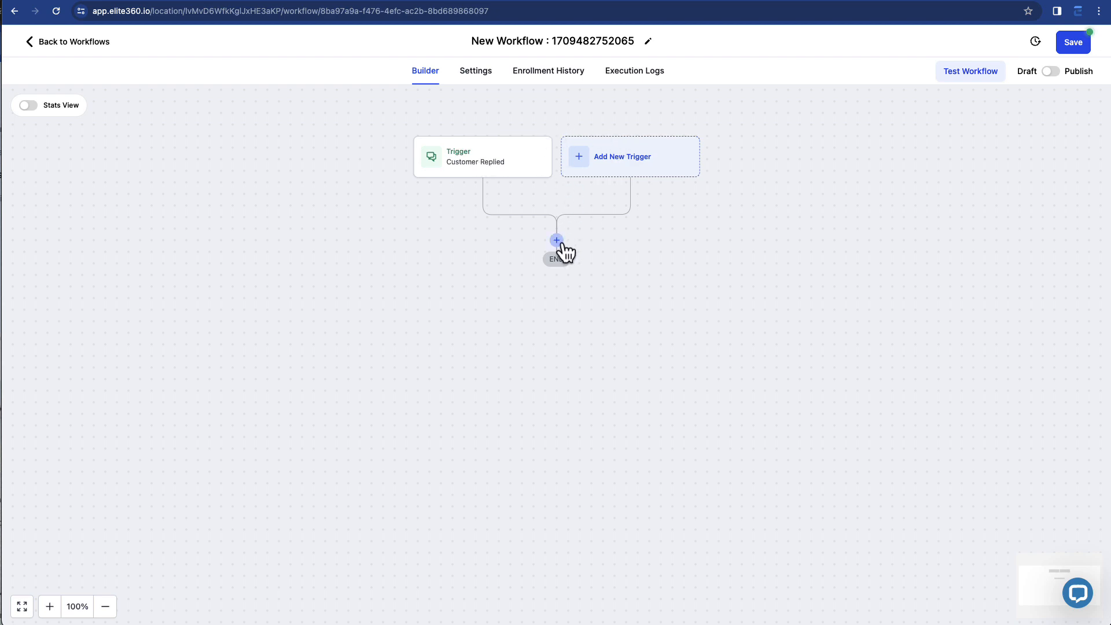
Add a Wait action with a time delay of 2 minutes below the trigger and save it
click(561, 243)
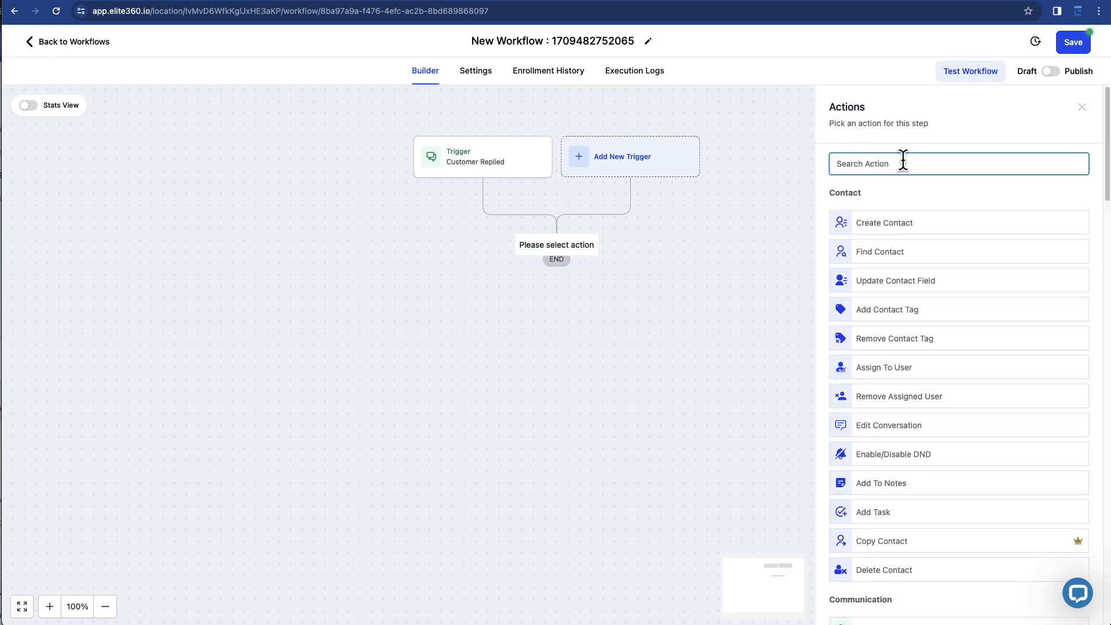
text(wa)
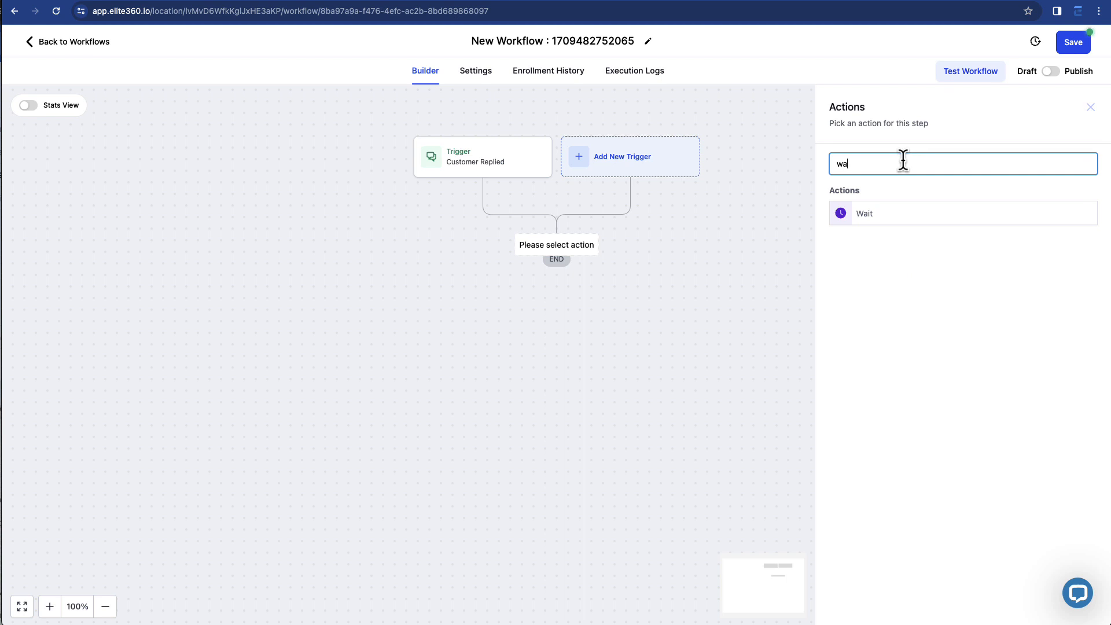
click(885, 213)
click(607, 289)
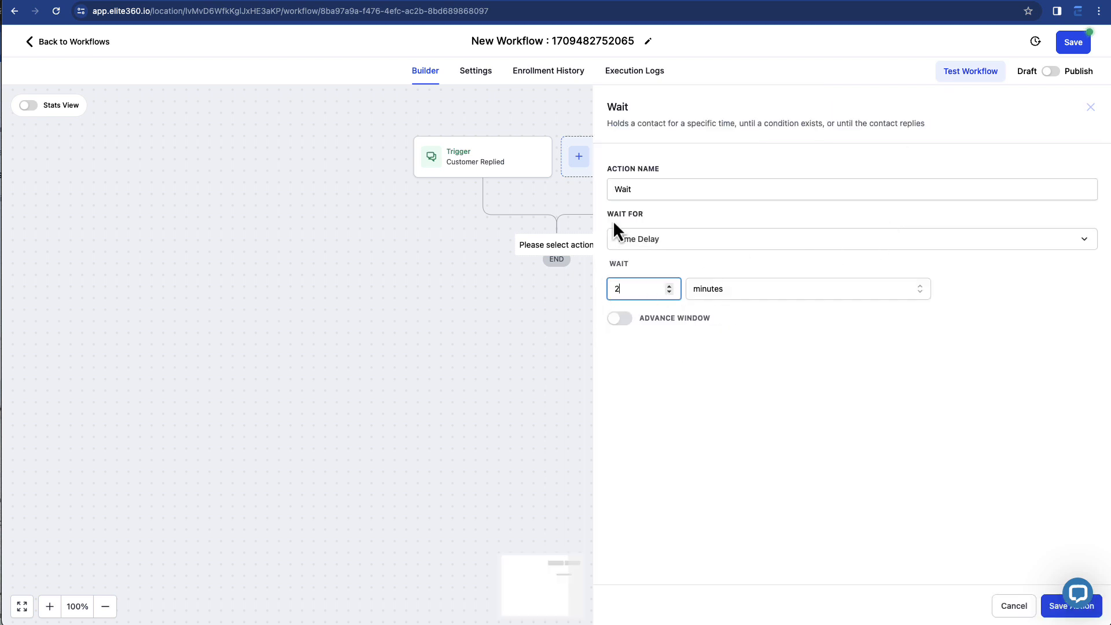
click(1056, 612)
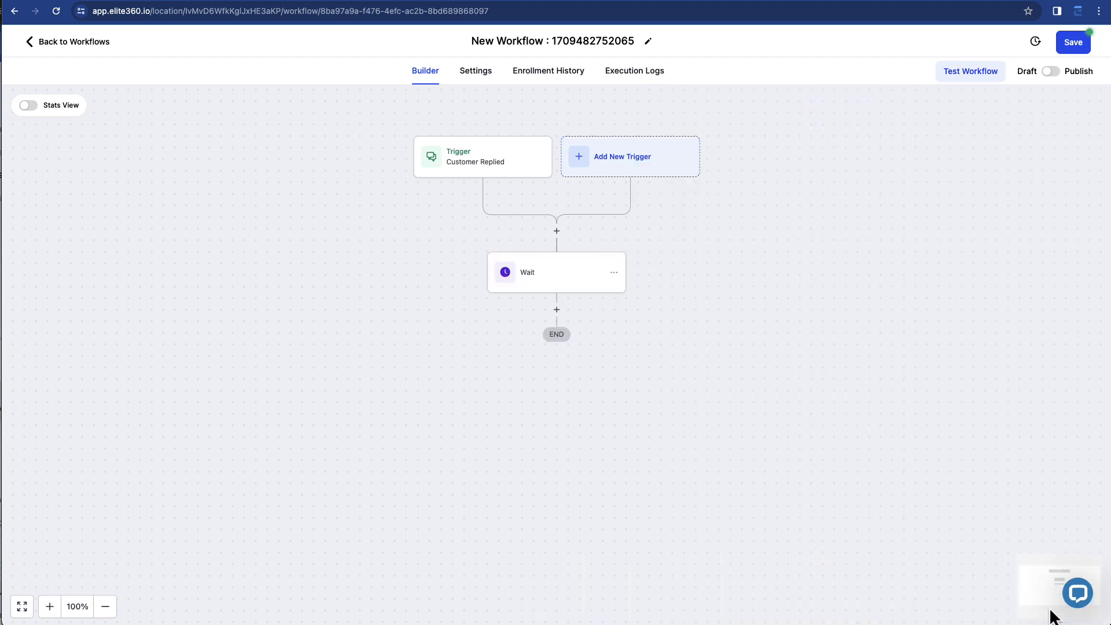
Add an Instagram DM action after the Wait with the message TEST and save it
click(560, 309)
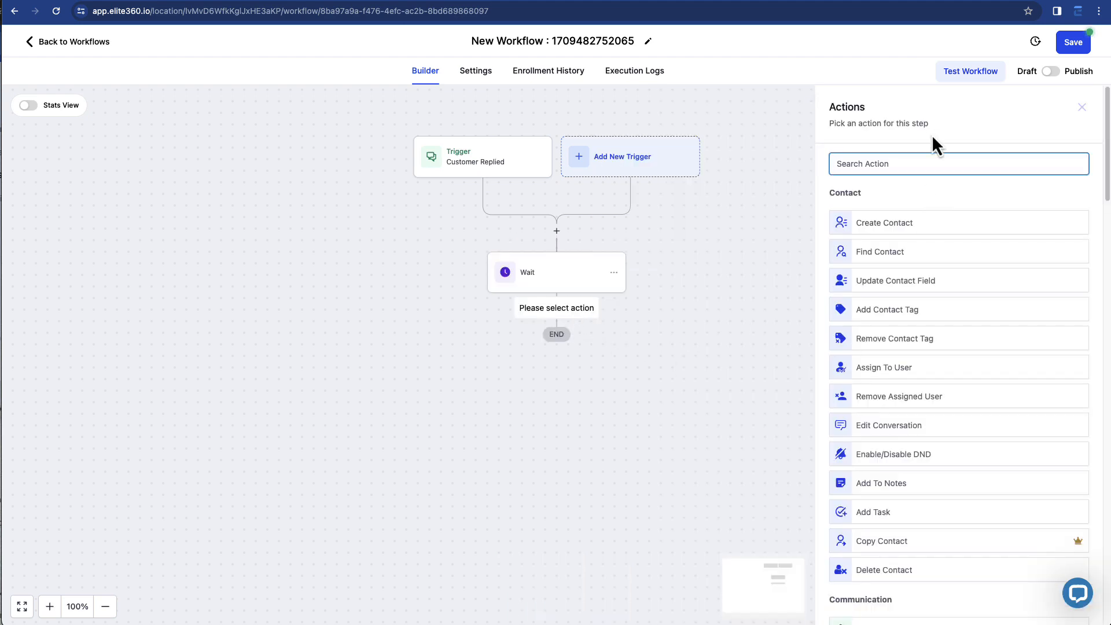
text(ins)
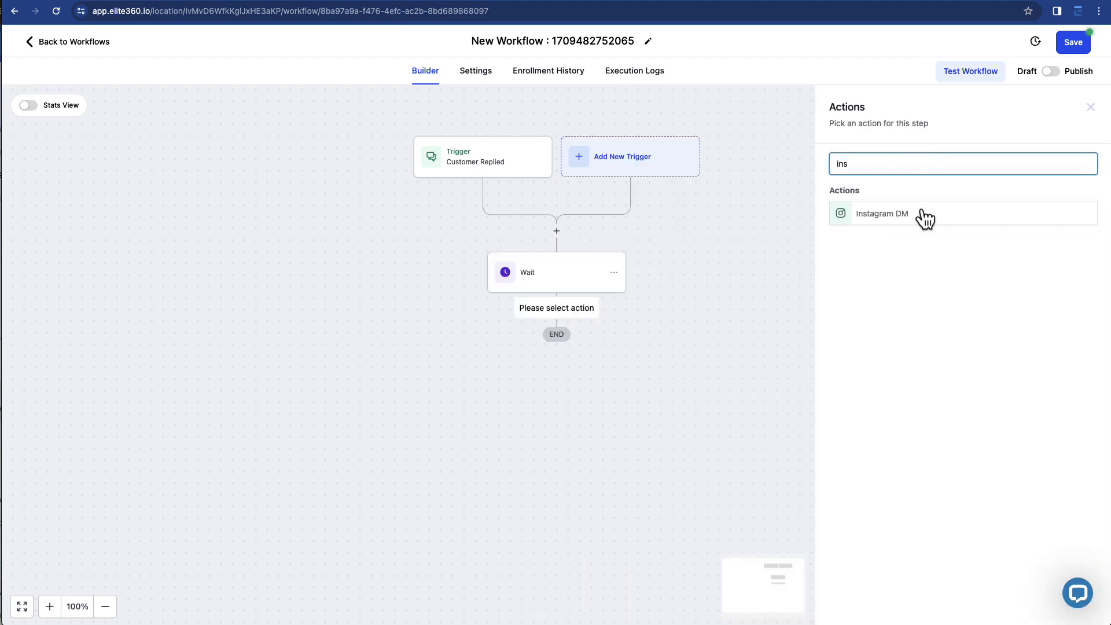
click(921, 215)
click(917, 347)
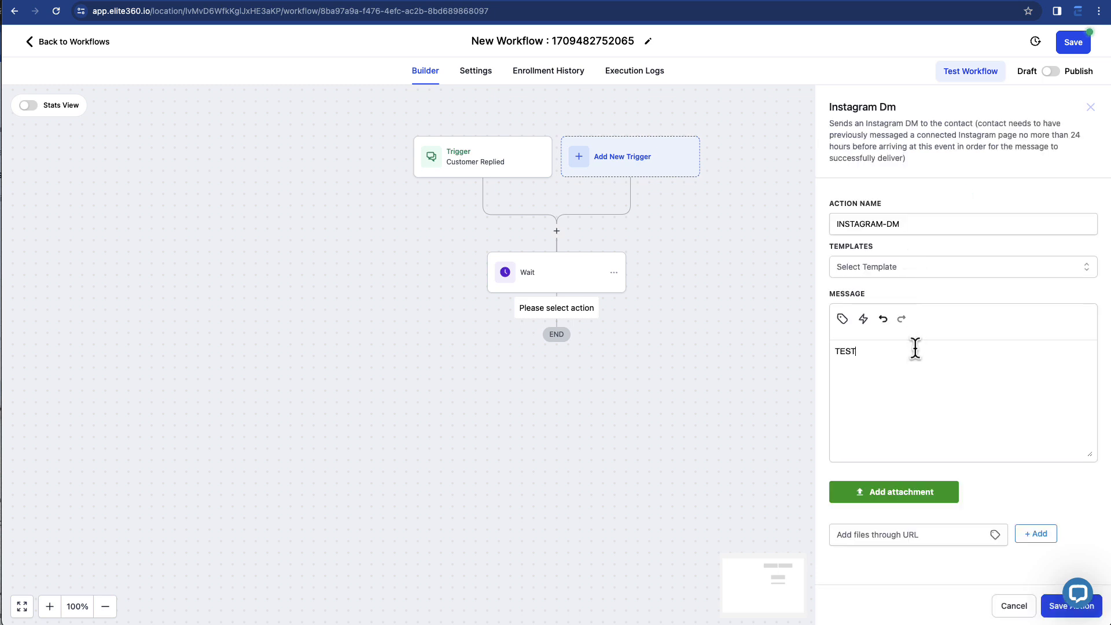
click(1048, 612)
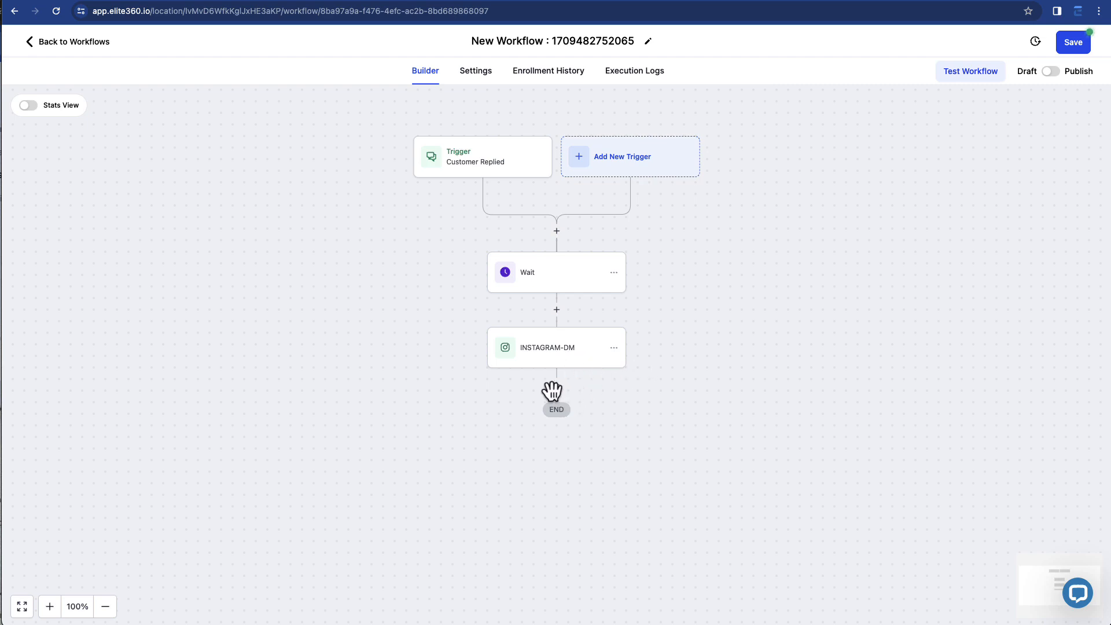
Review the message text of the Instagram DM action and close it without changes
click(579, 358)
triple_click(940, 352)
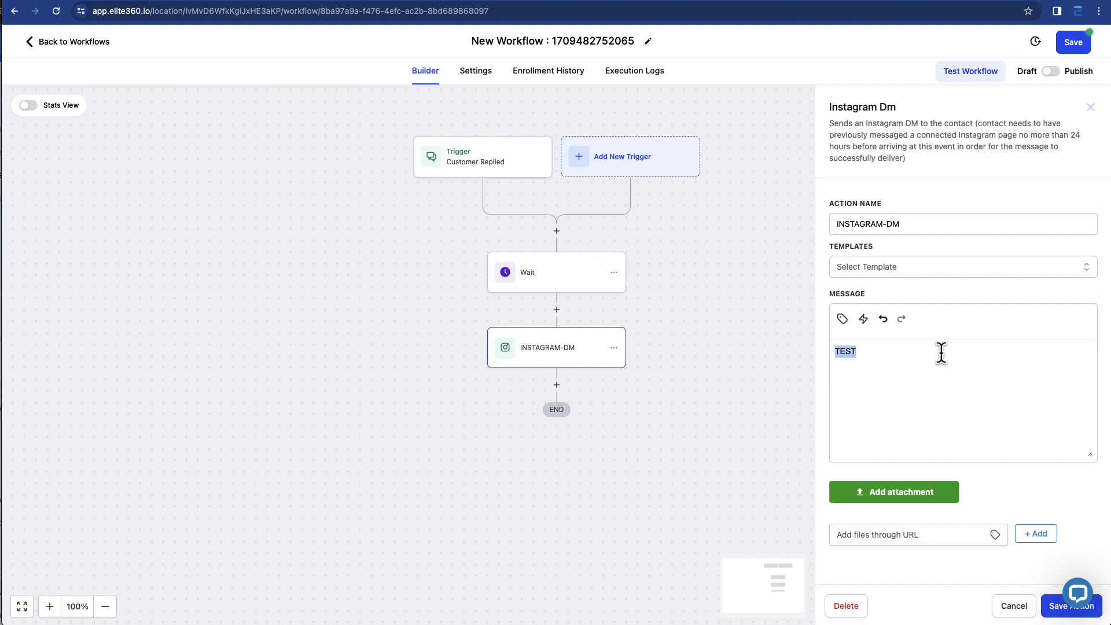
click(1014, 607)
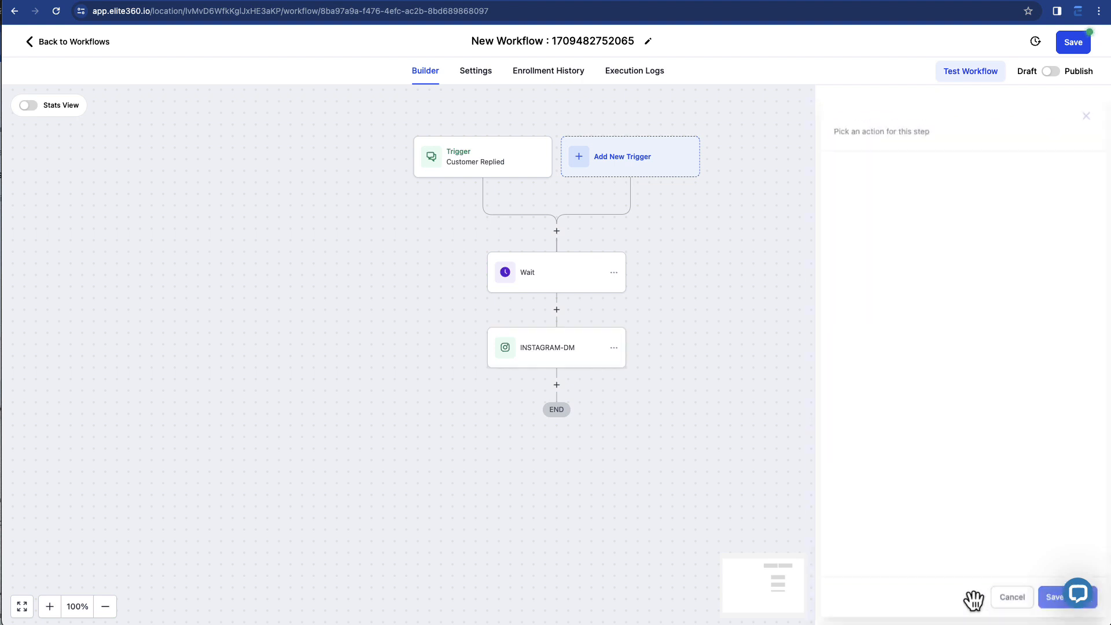
Add a second Wait action with a time delay in minutes below the Instagram DM action and save it
click(556, 385)
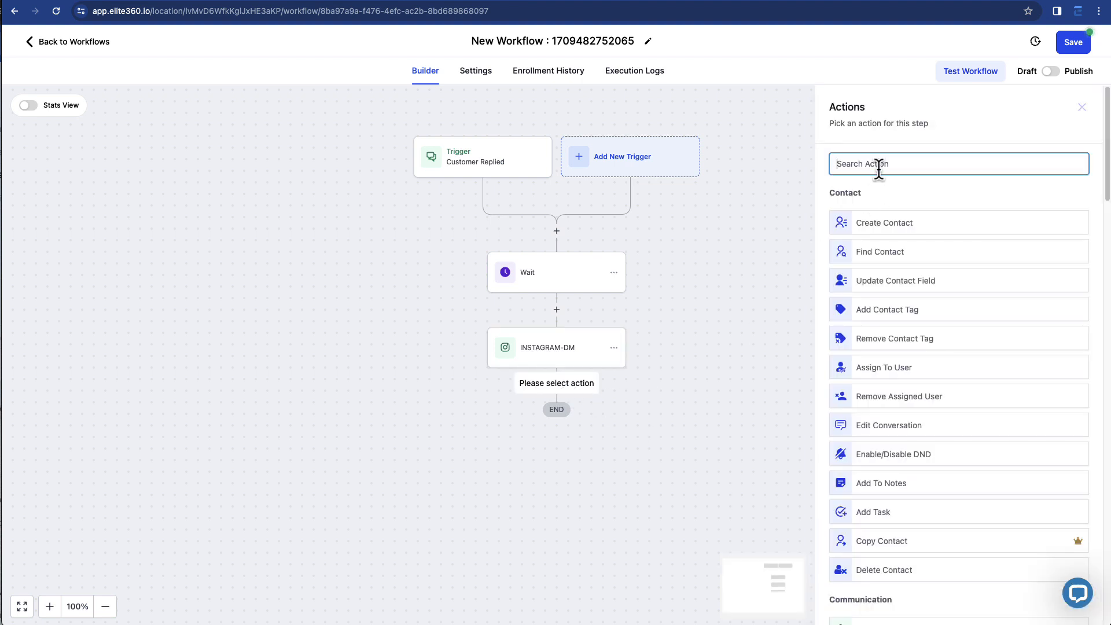
text(wa)
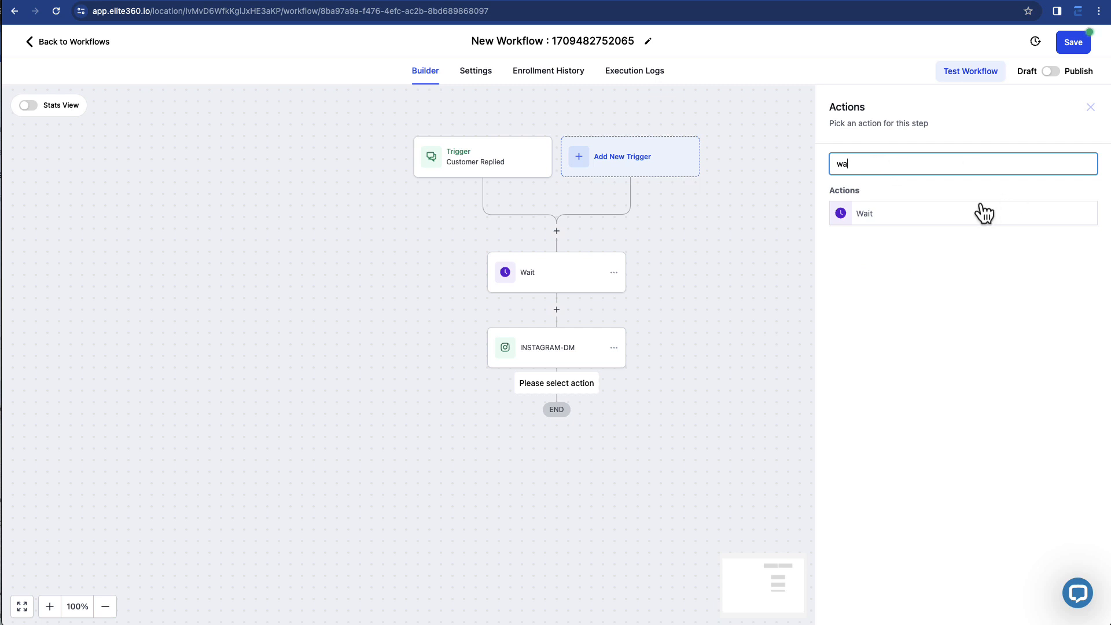
click(935, 216)
drag(635, 287, 598, 289)
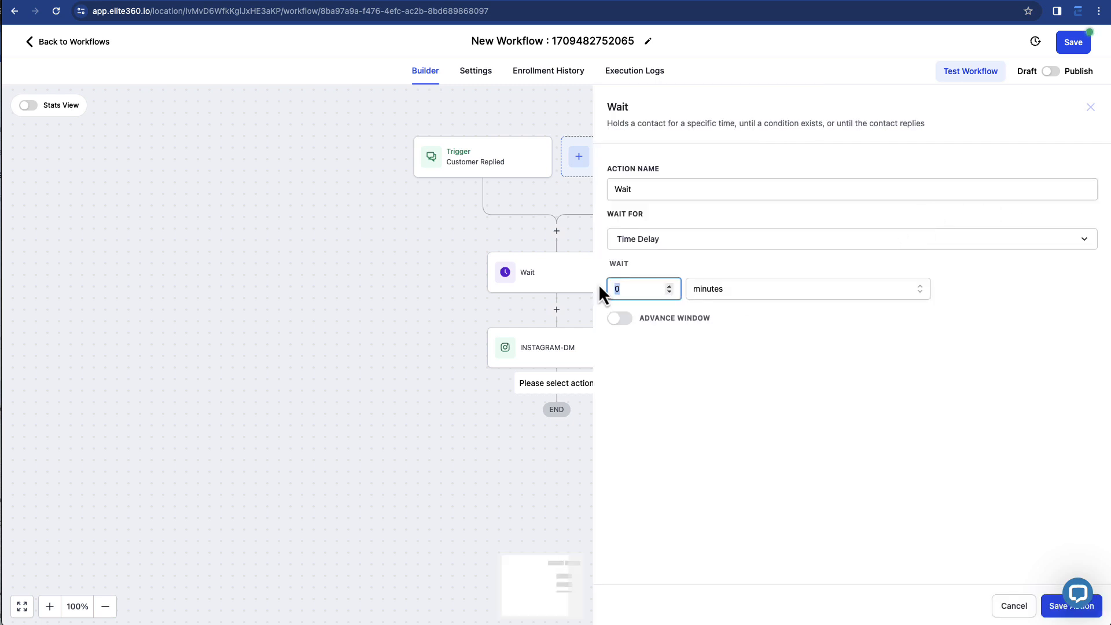
click(1052, 608)
Add another Instagram DM action after the second Wait with the message "Did you receive the XYZ" and save it
click(557, 461)
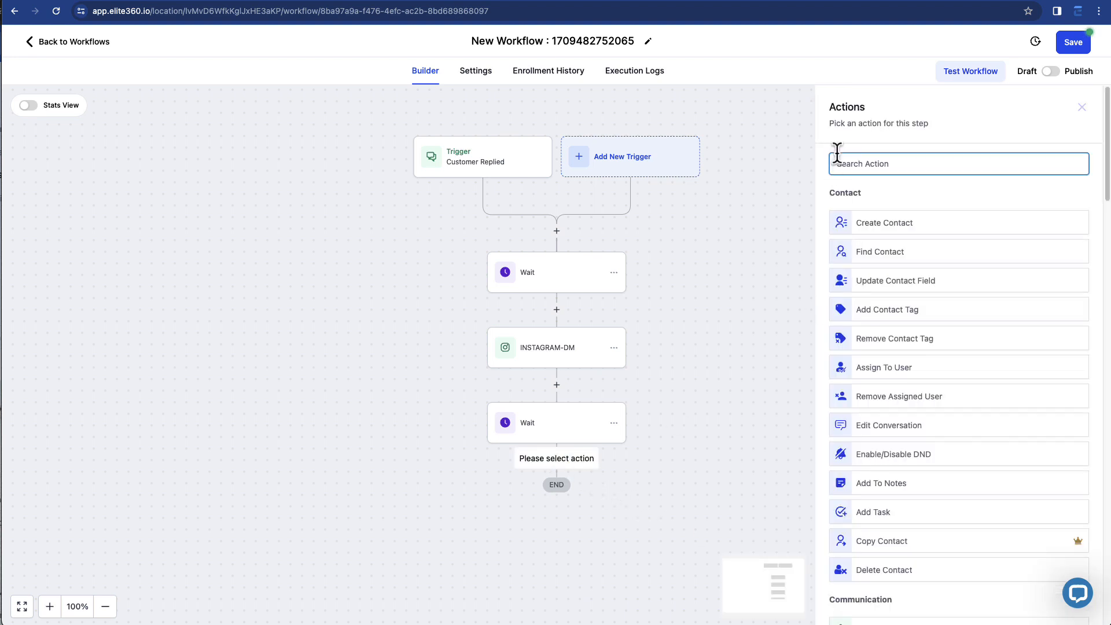
text(inst)
click(901, 219)
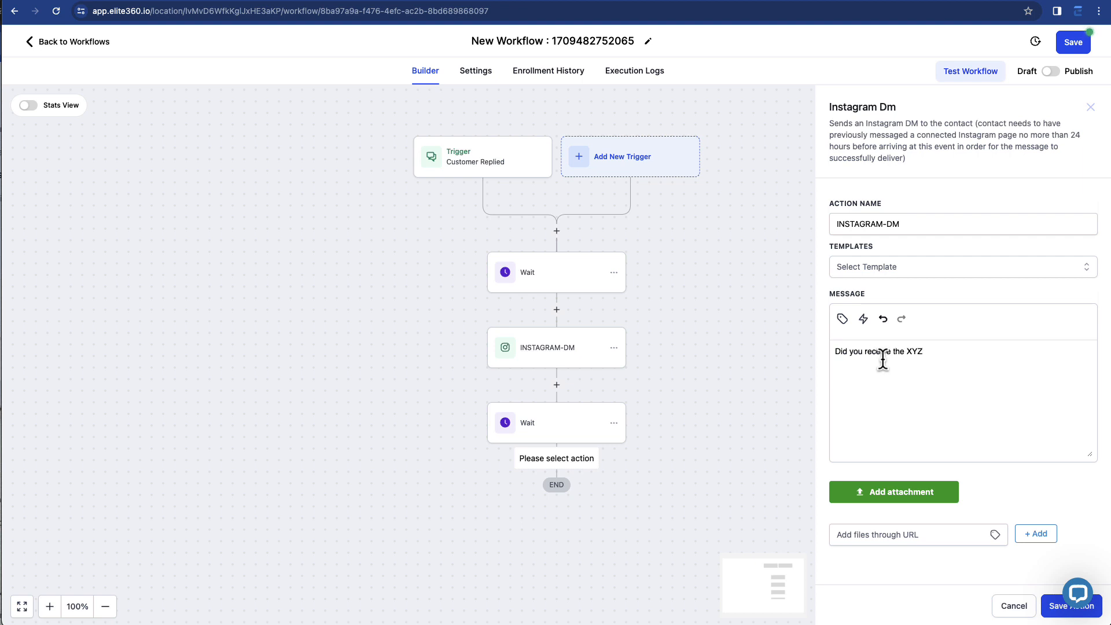
click(1055, 612)
Add a third Wait action at the end that waits for a Contact Reply to the second INSTAGRAM-DM step, and save it
click(556, 541)
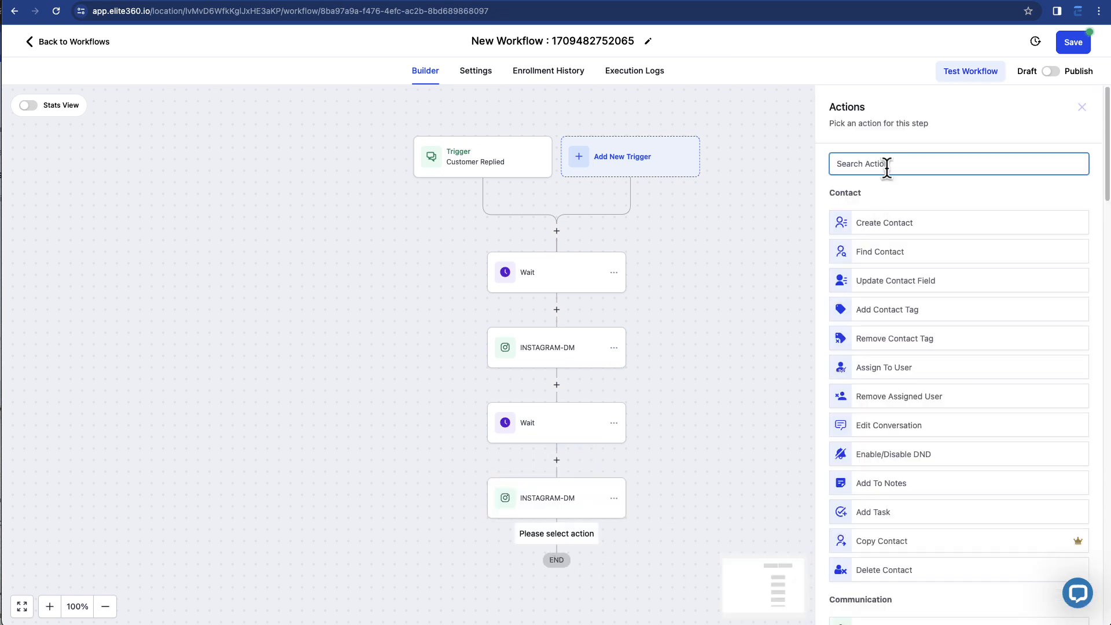
text(wait)
click(880, 218)
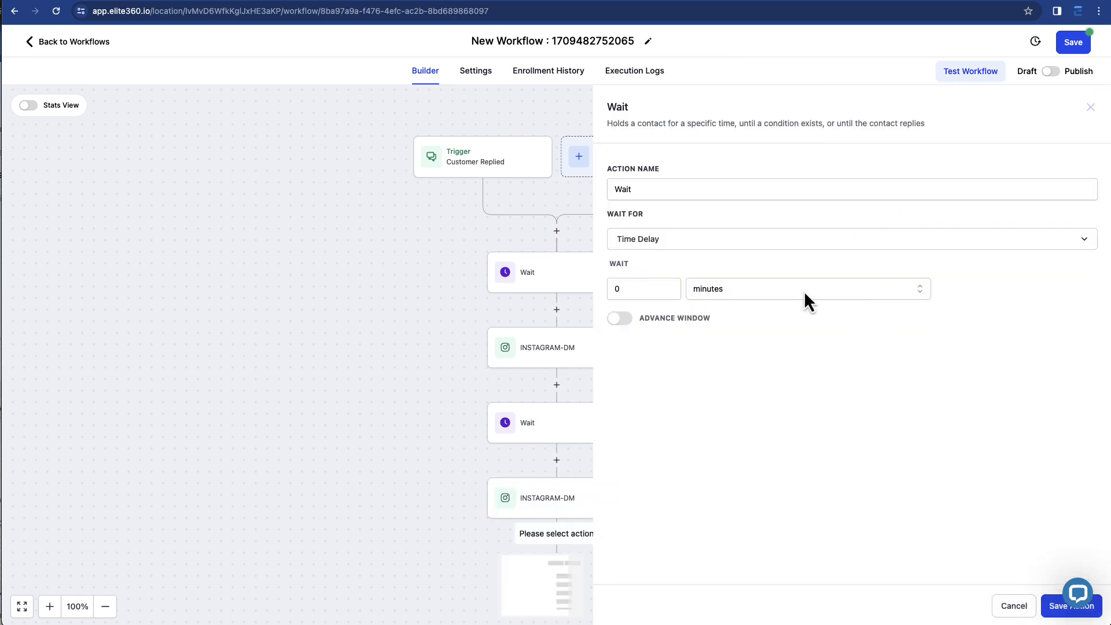
click(664, 241)
scroll(678, 388, down, 2)
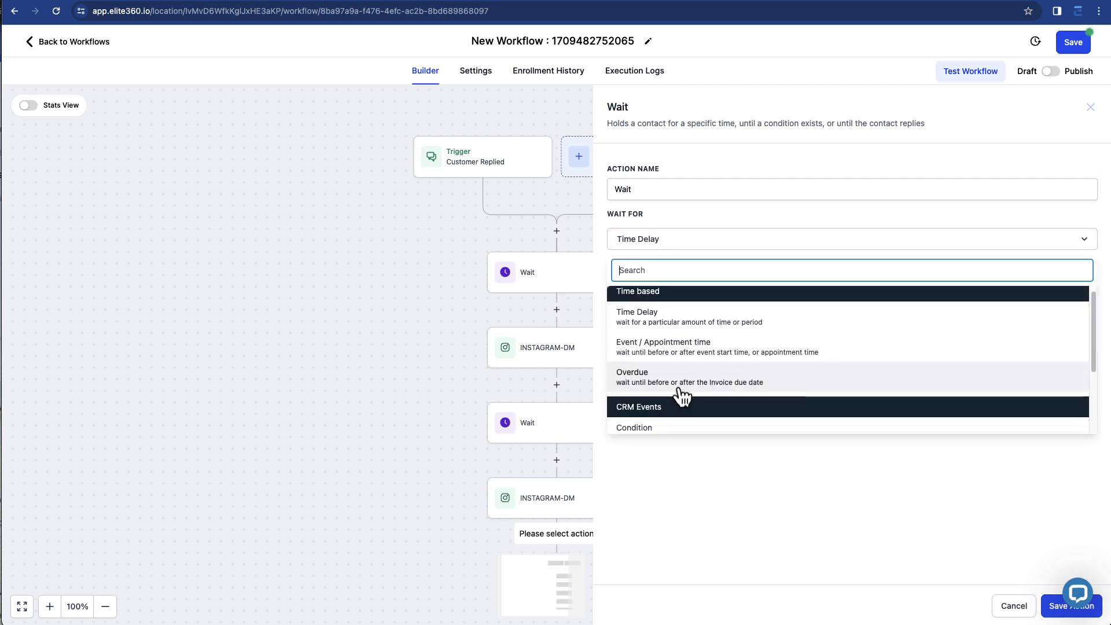
click(676, 405)
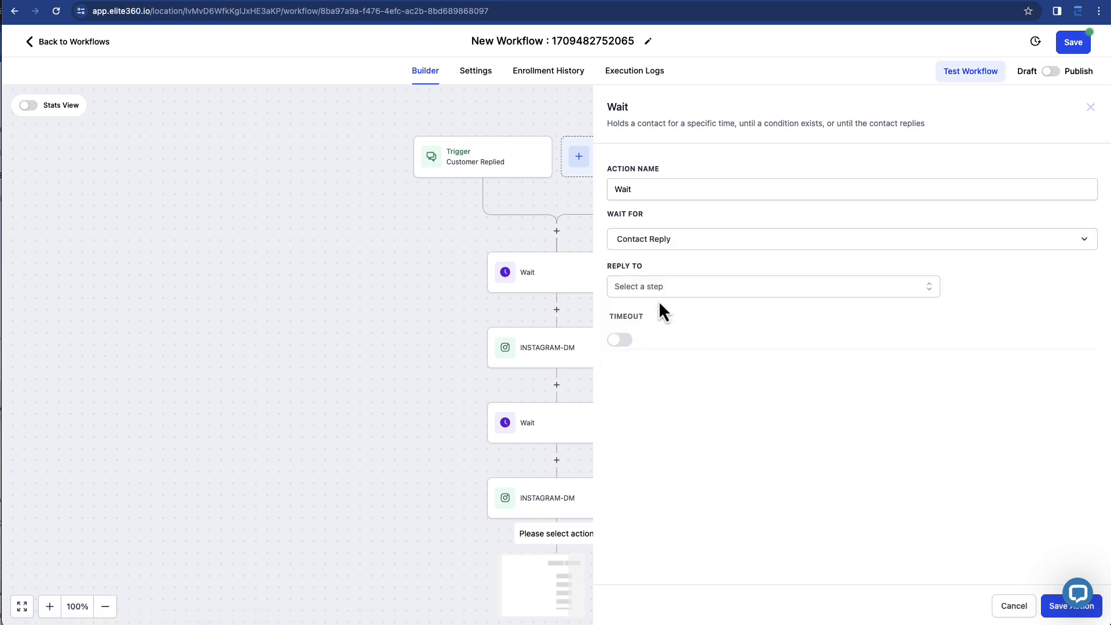
click(666, 290)
click(675, 378)
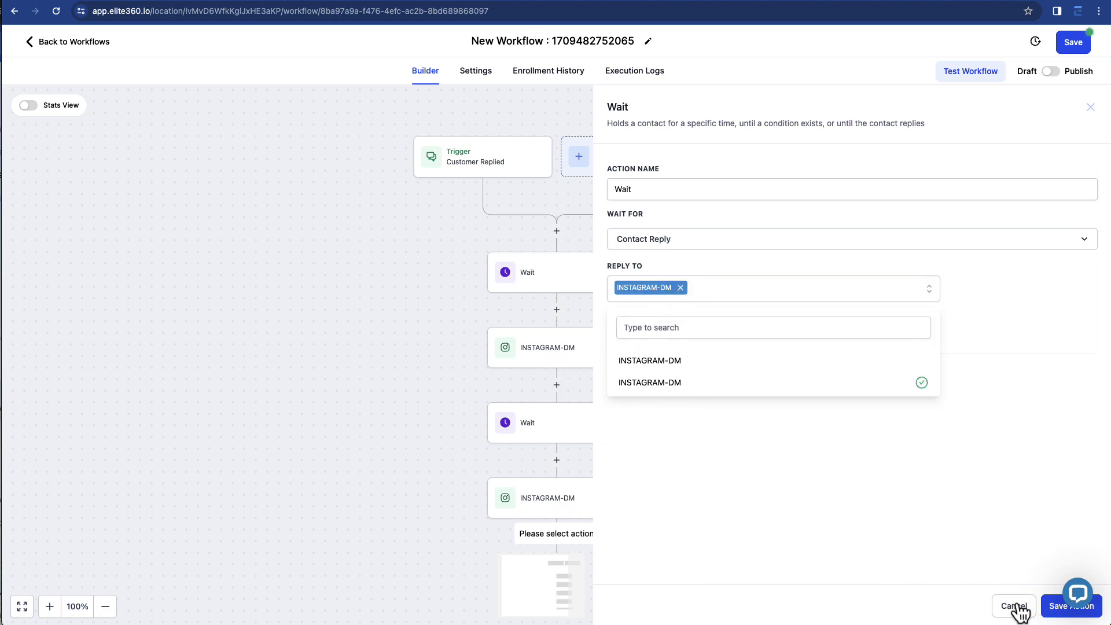
click(1060, 612)
Add an If / Else condition after the last Wait, naming its branch Replied and its none branch Didn't Reply
scroll(686, 501, down, 2)
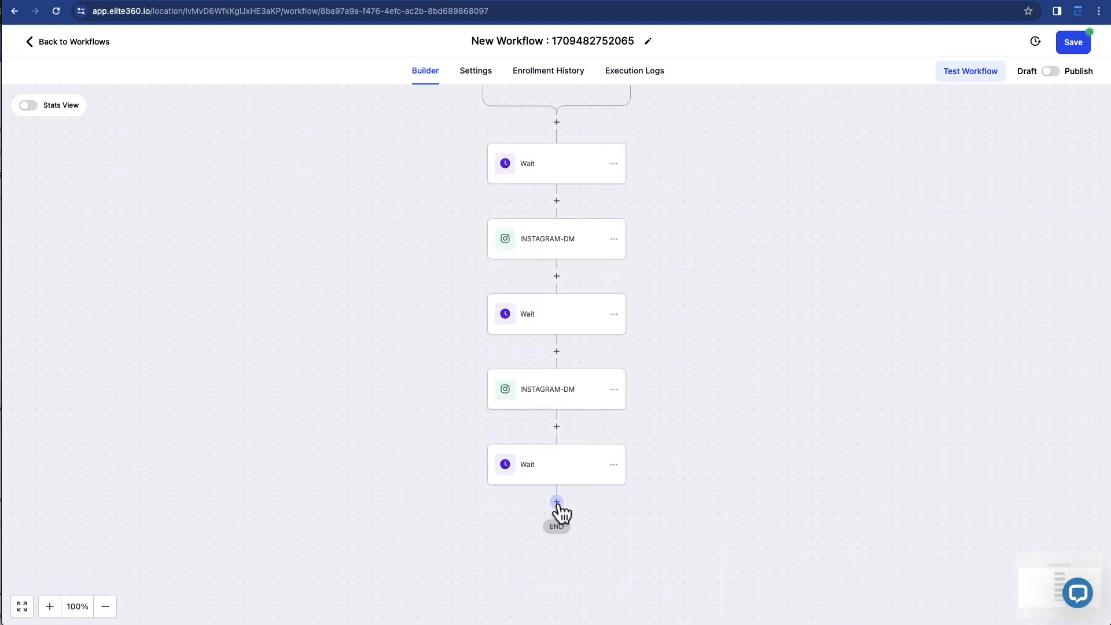
click(559, 504)
text(if)
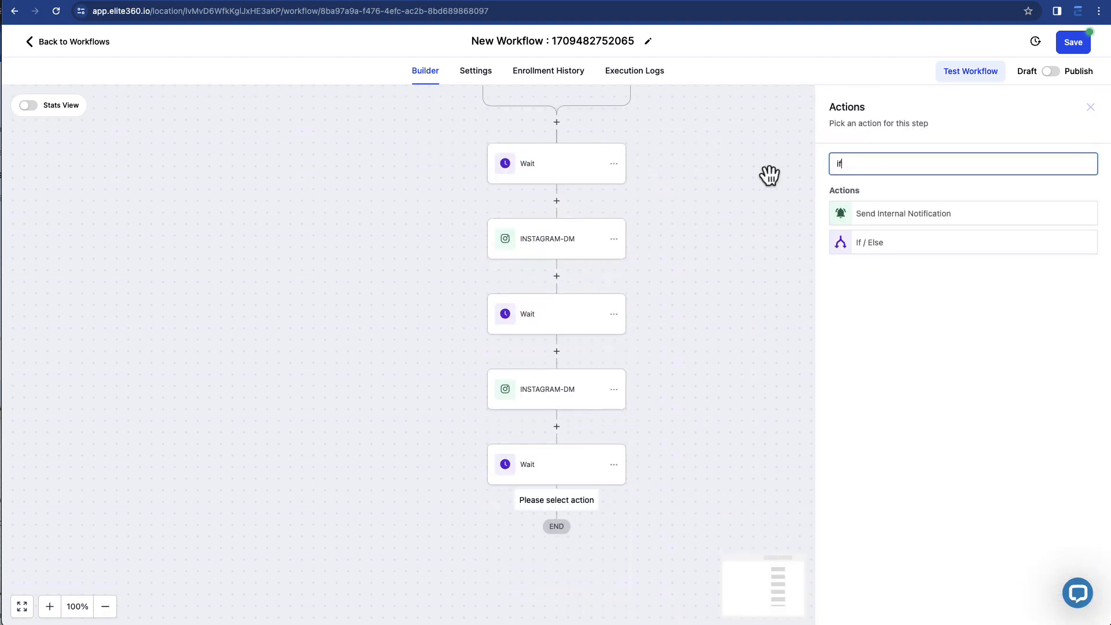
click(838, 238)
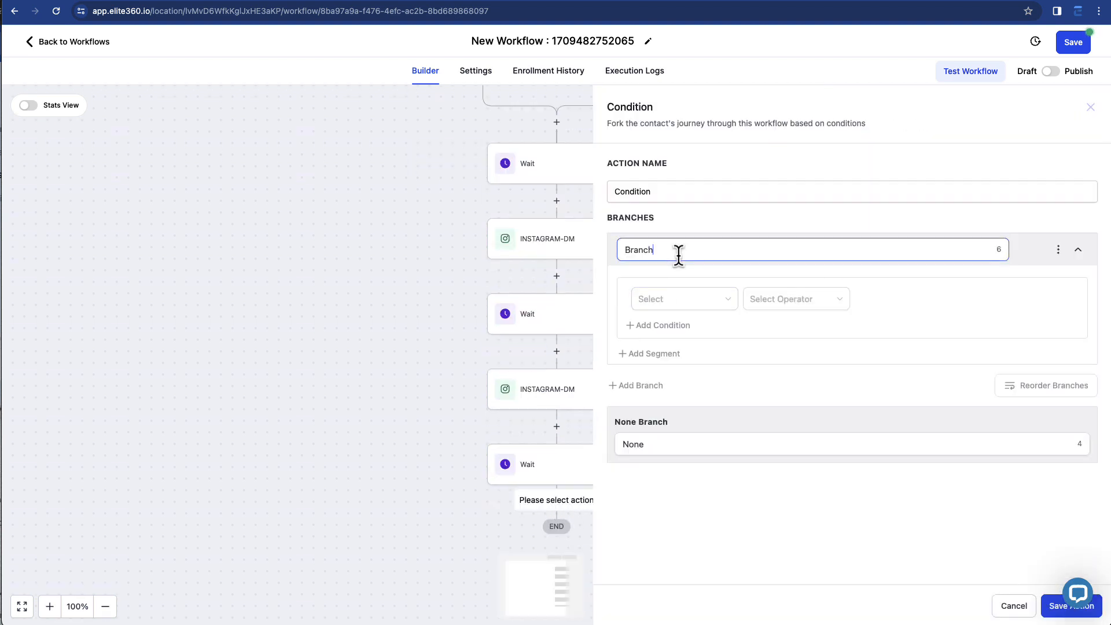
drag(676, 253, 590, 248)
text(Replied)
drag(686, 444, 610, 437)
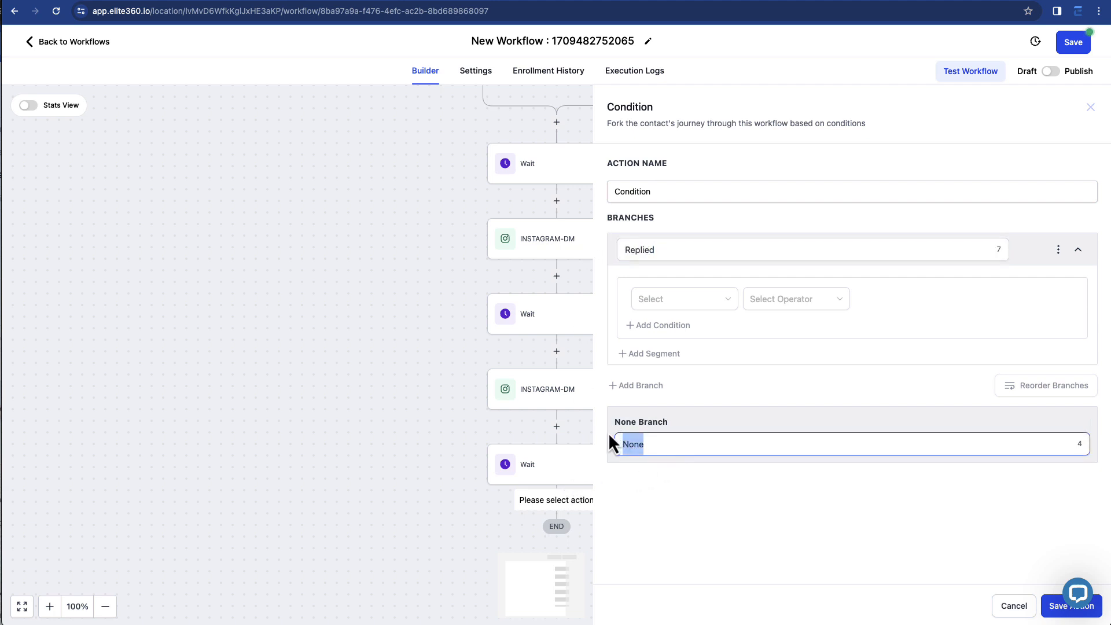
text(Didn't Reply)
Set the Replied branch's condition to Contact replied with the value True and save the condition
click(692, 295)
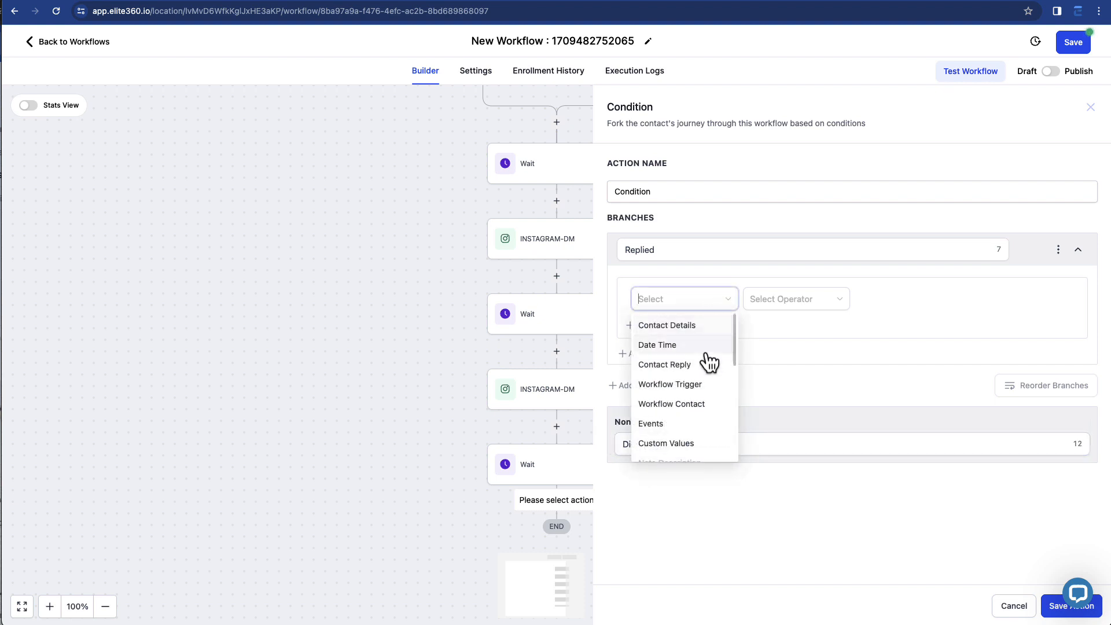
scroll(711, 389, down, 1)
scroll(715, 395, up, 1)
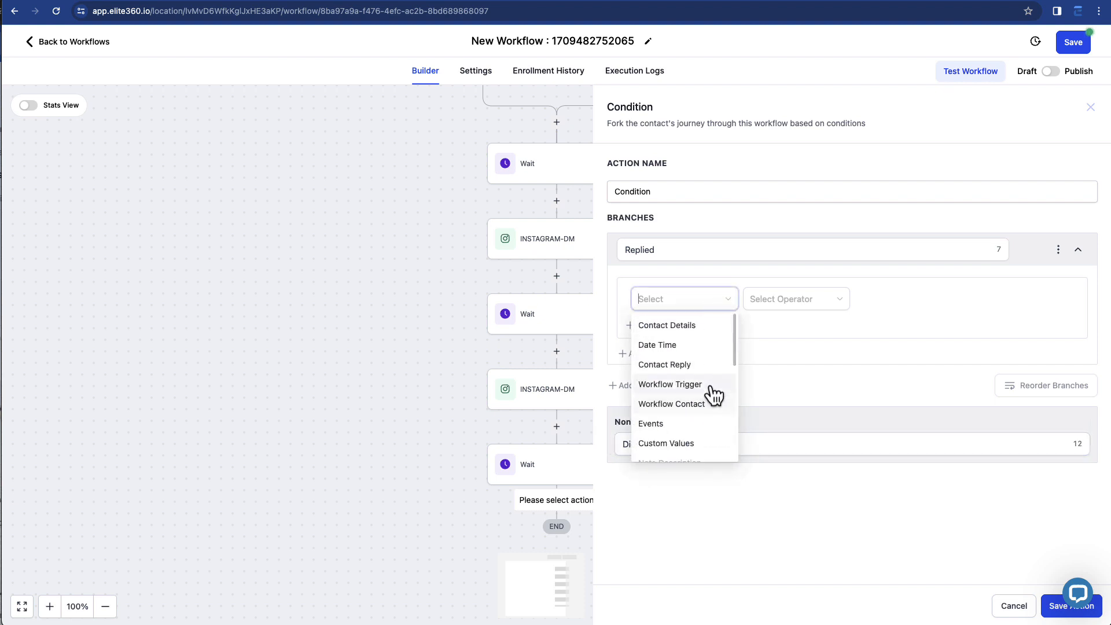
click(707, 369)
click(709, 352)
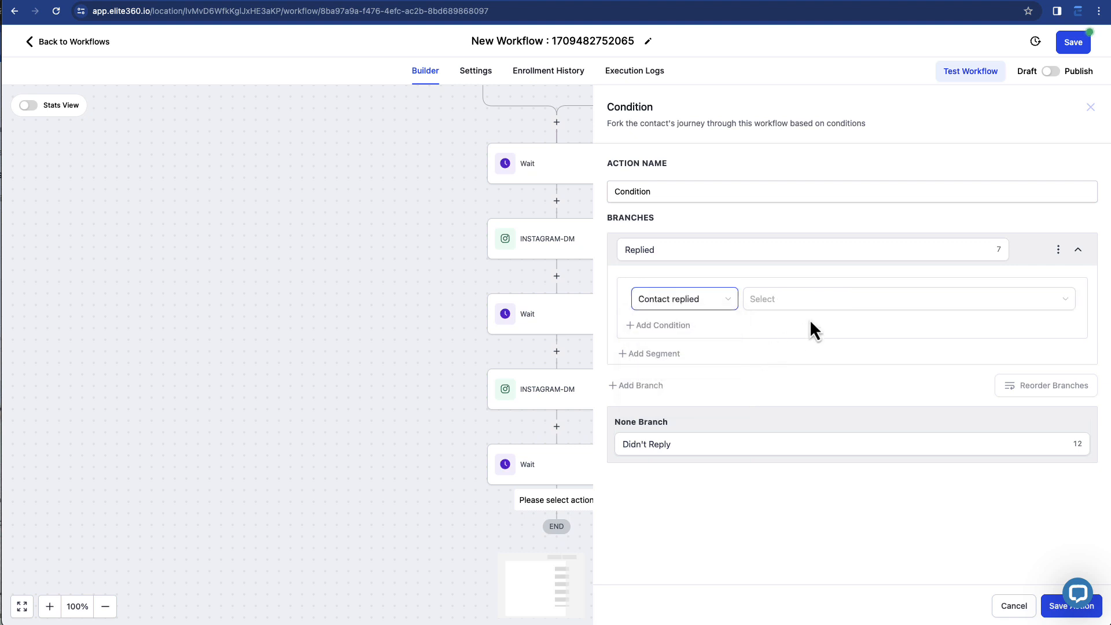
click(833, 302)
click(791, 324)
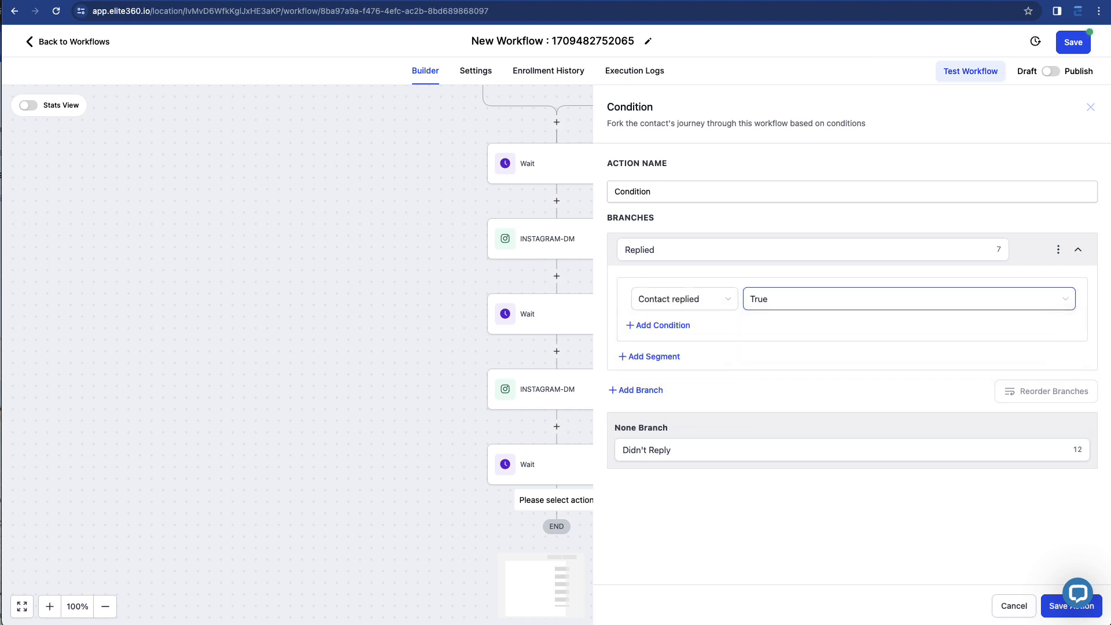
click(1048, 612)
Add an Instagram DM action to the Didn't Reply branch with a message starting "What's wrong, don't you like" and save it
scroll(613, 525, down, 2)
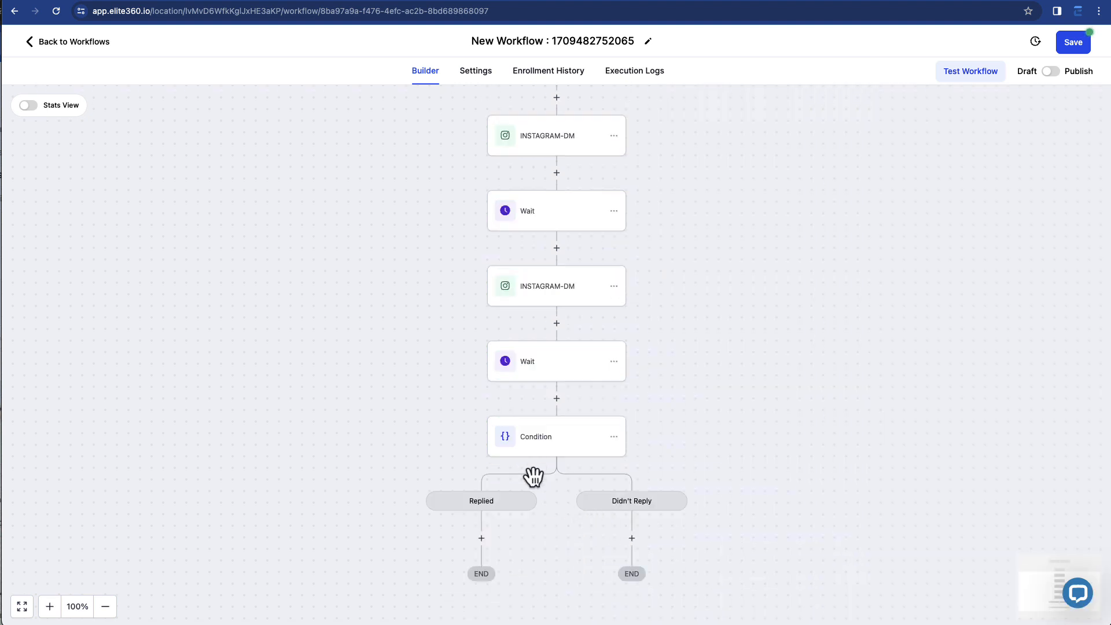
scroll(532, 476, down, 2)
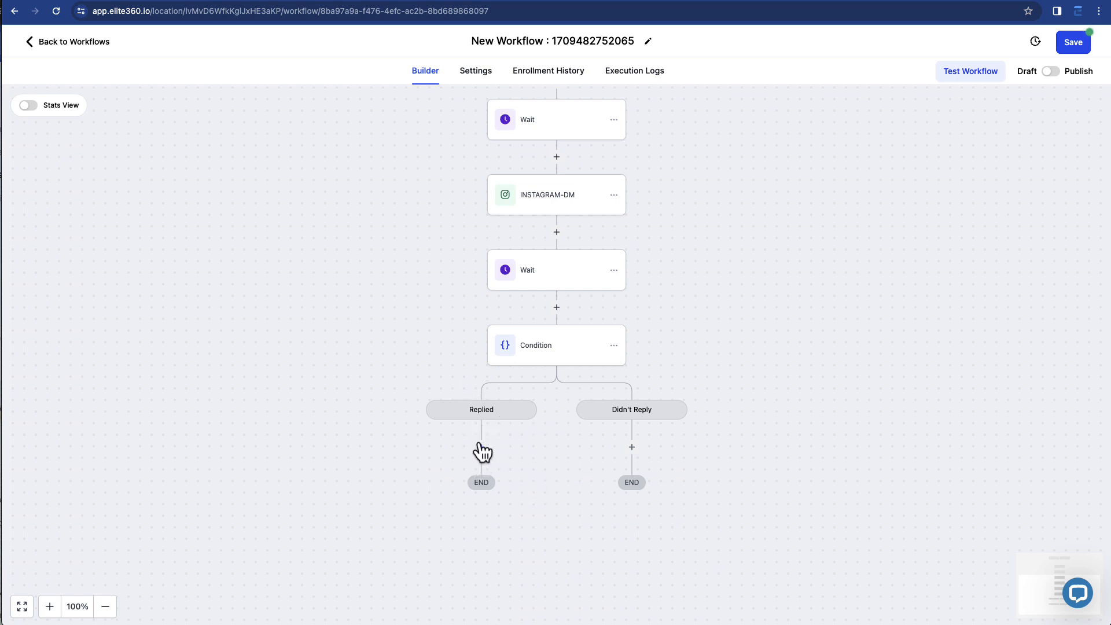
click(632, 448)
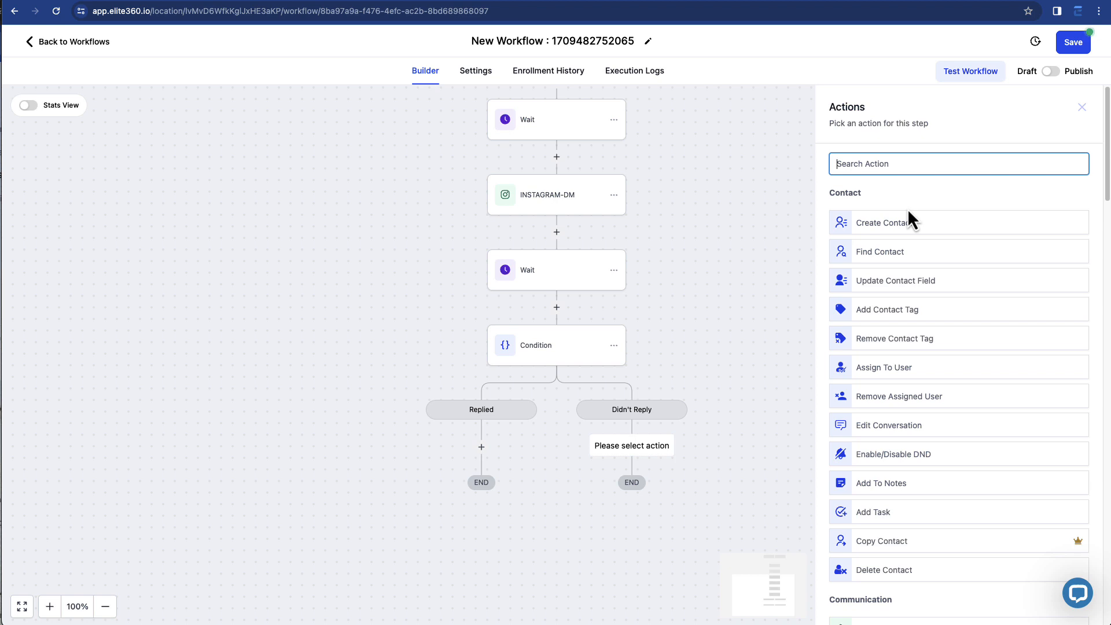
text(inst)
click(928, 223)
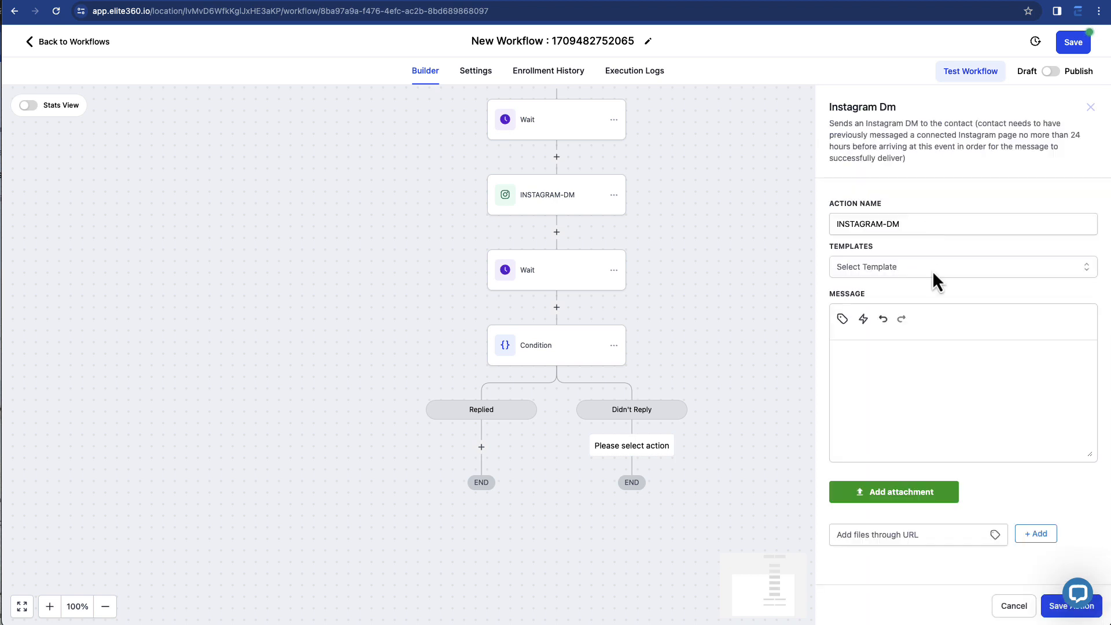
click(920, 375)
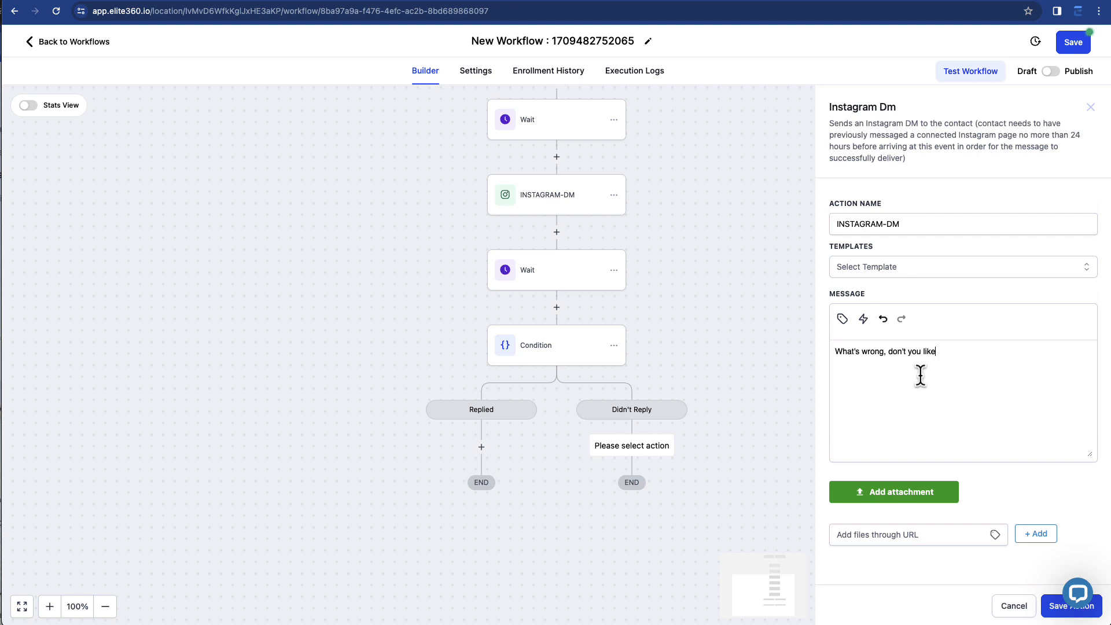
click(1054, 607)
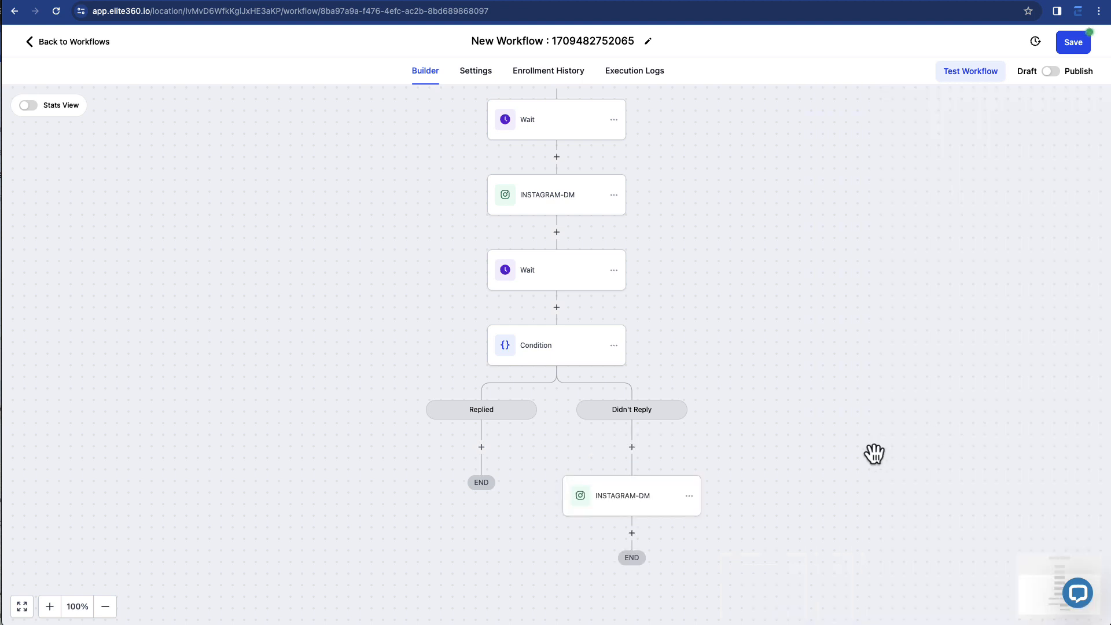
Add a Send Internal Notification action to the Replied branch
scroll(602, 335, up, 1)
scroll(550, 360, up, 4)
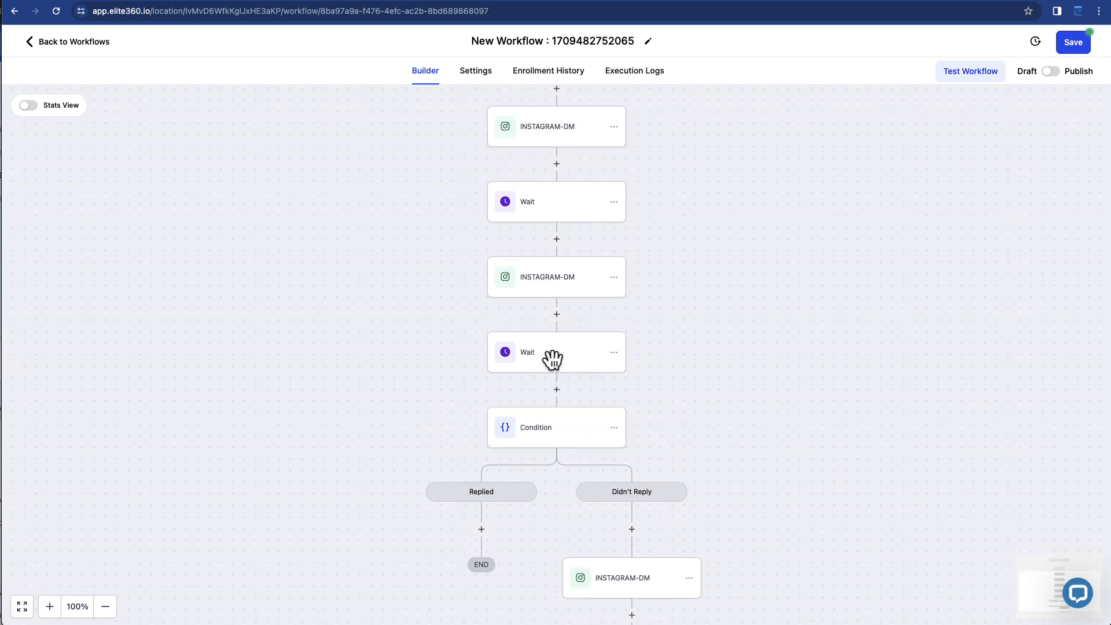
scroll(550, 360, up, 5)
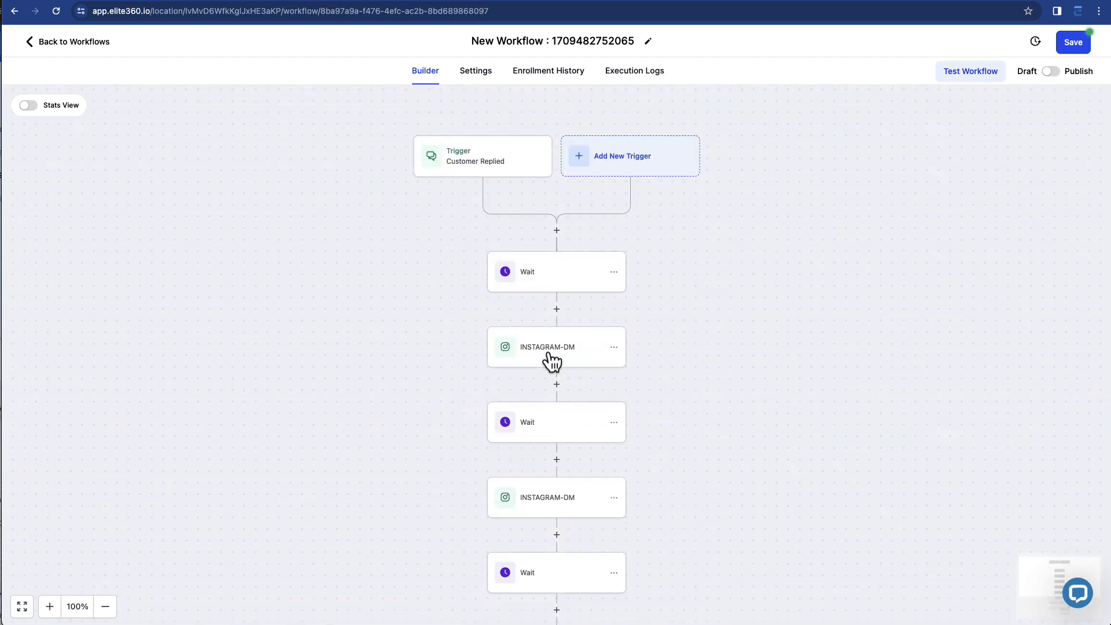
scroll(551, 360, down, 7)
scroll(553, 360, down, 4)
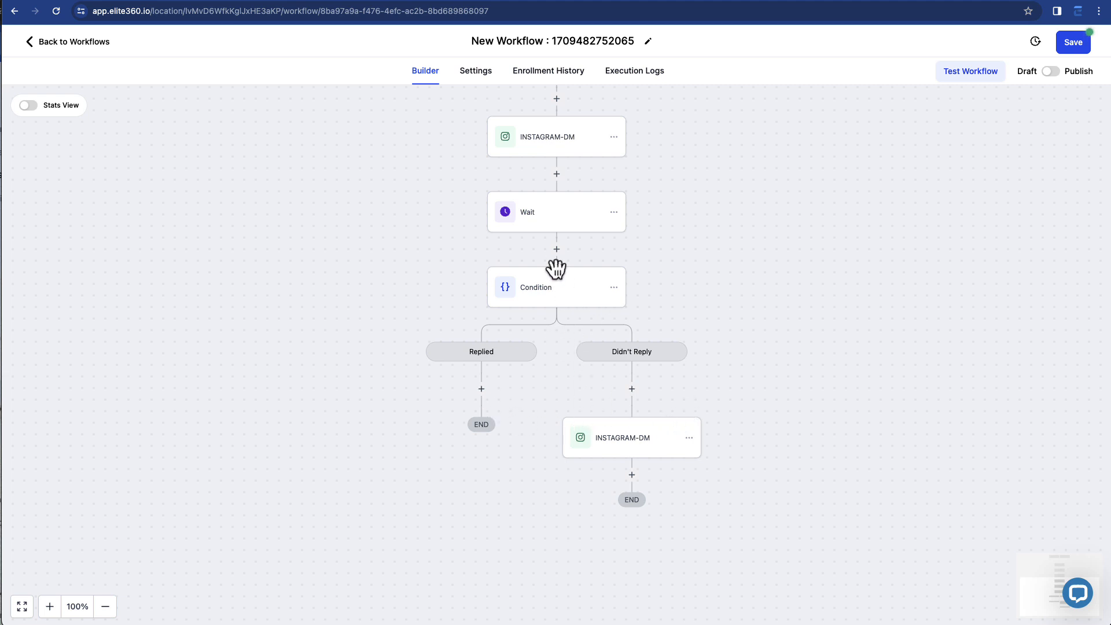
click(481, 389)
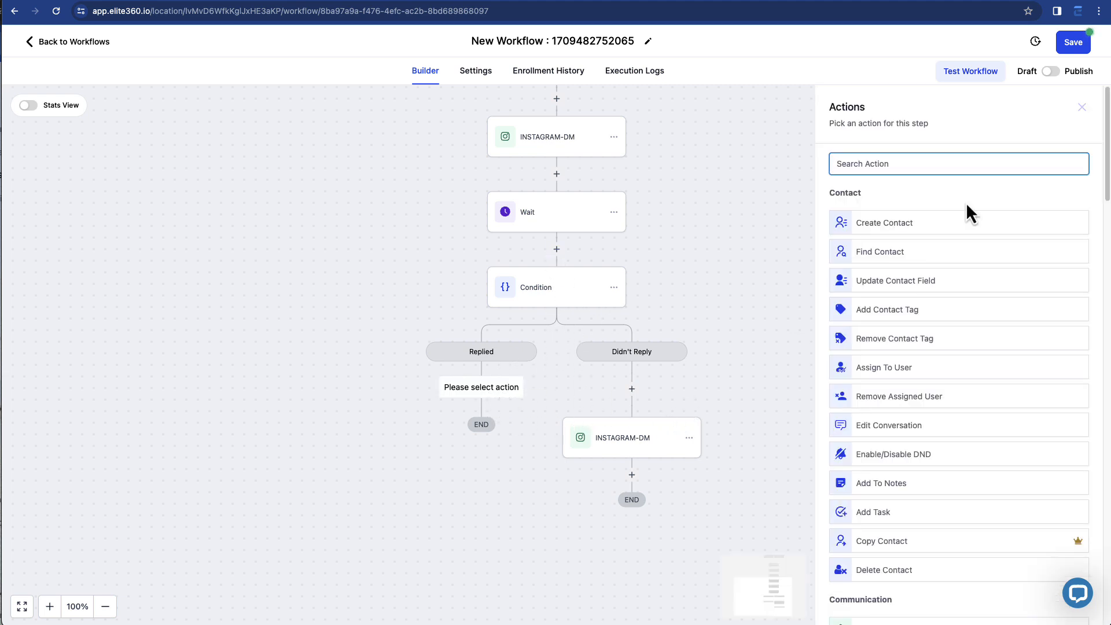
text(ins)
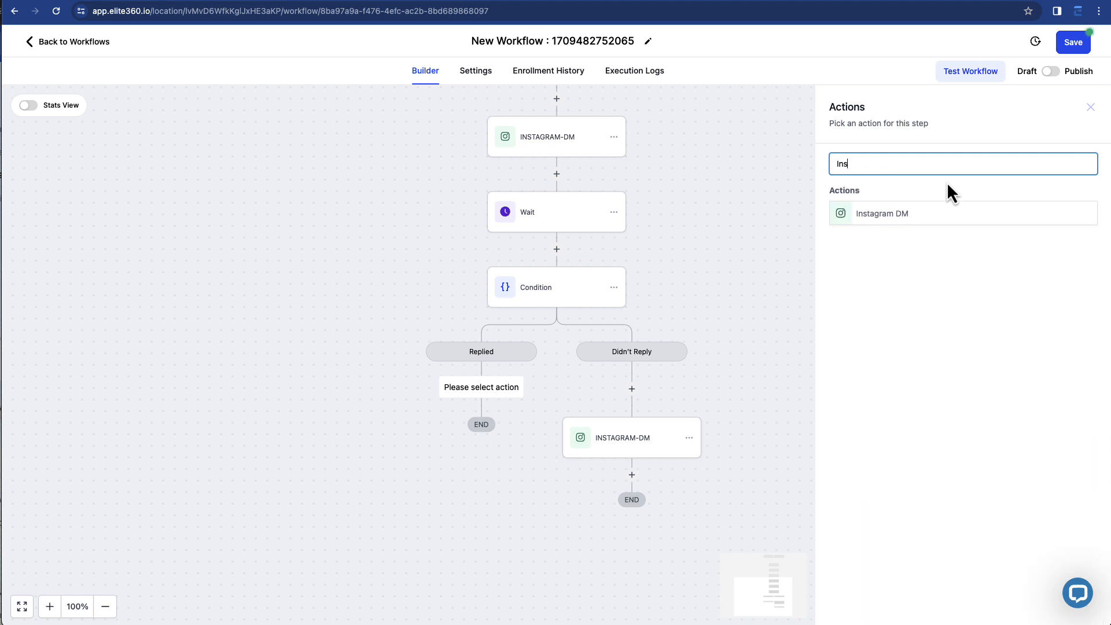
key(BackSpace)
key(BackSpace)
key(BackSpace)
text(noti)
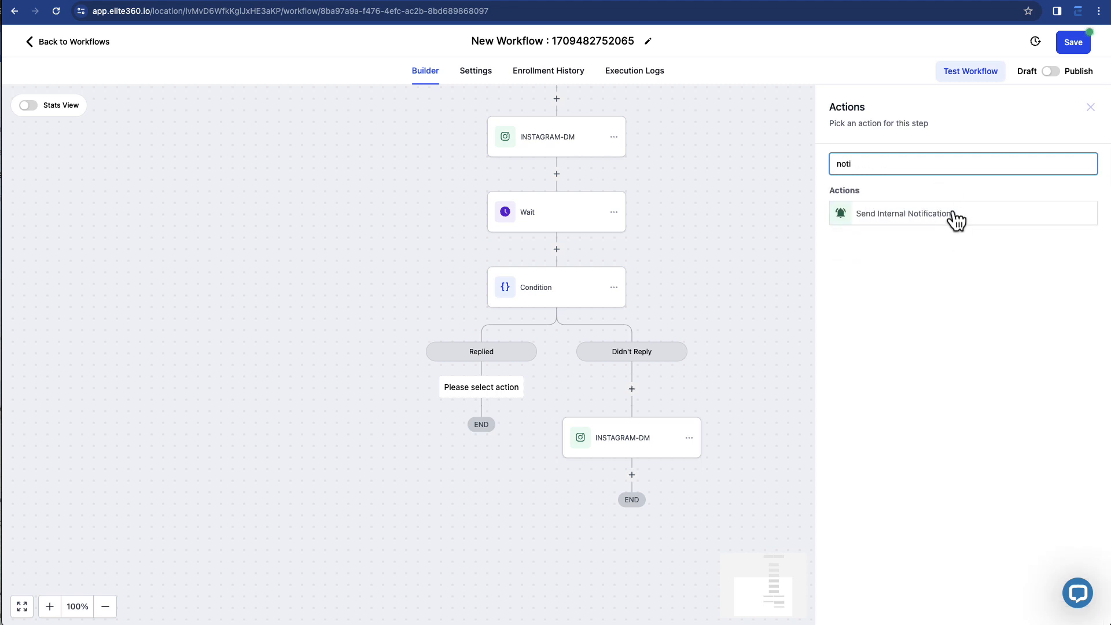
click(954, 217)
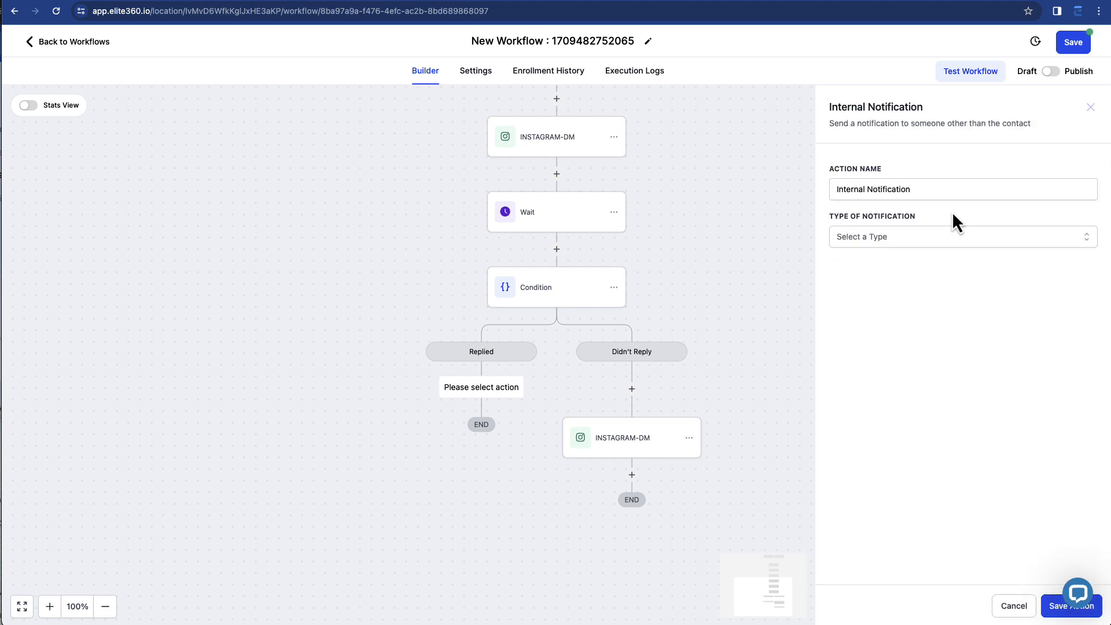
Set the internal notification to SMS for a Particular User and select the listed account user as recipient
click(924, 235)
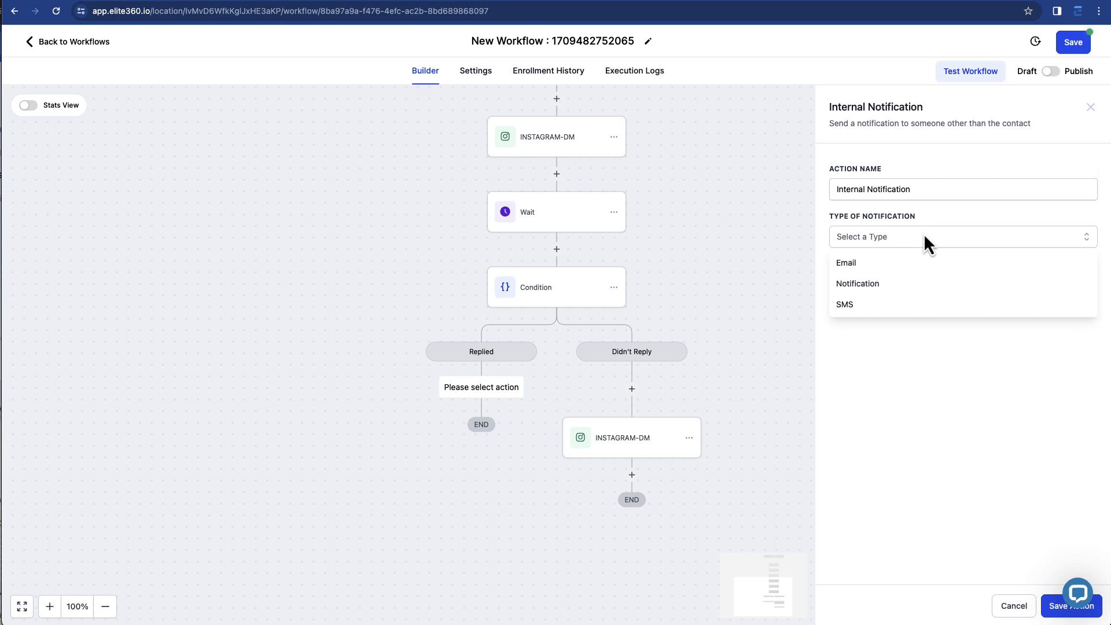
click(874, 307)
click(922, 286)
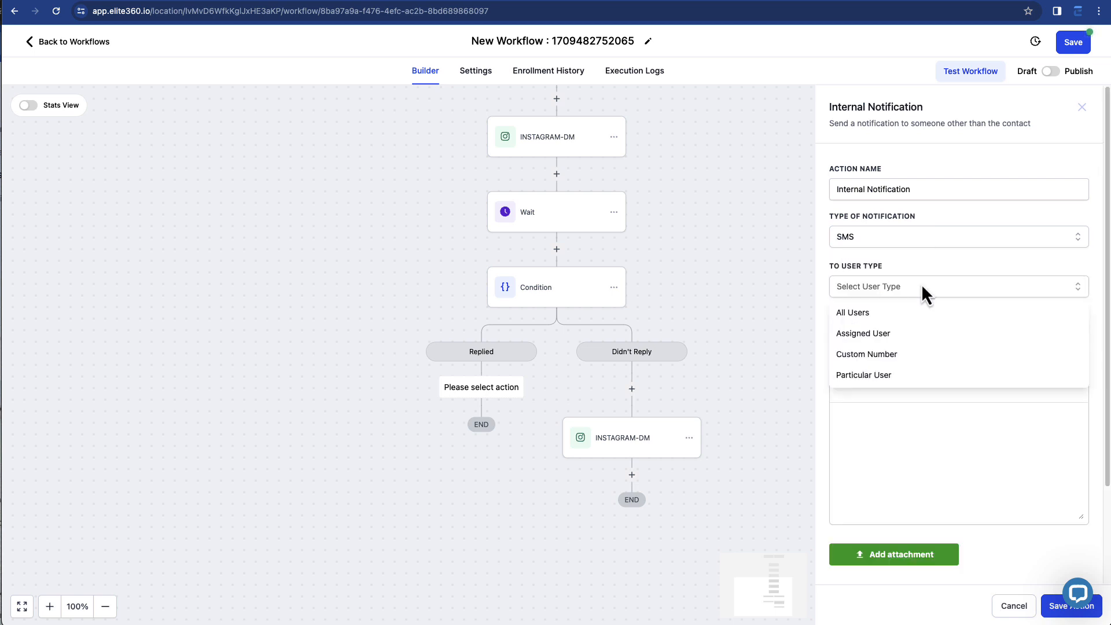
click(913, 383)
click(913, 335)
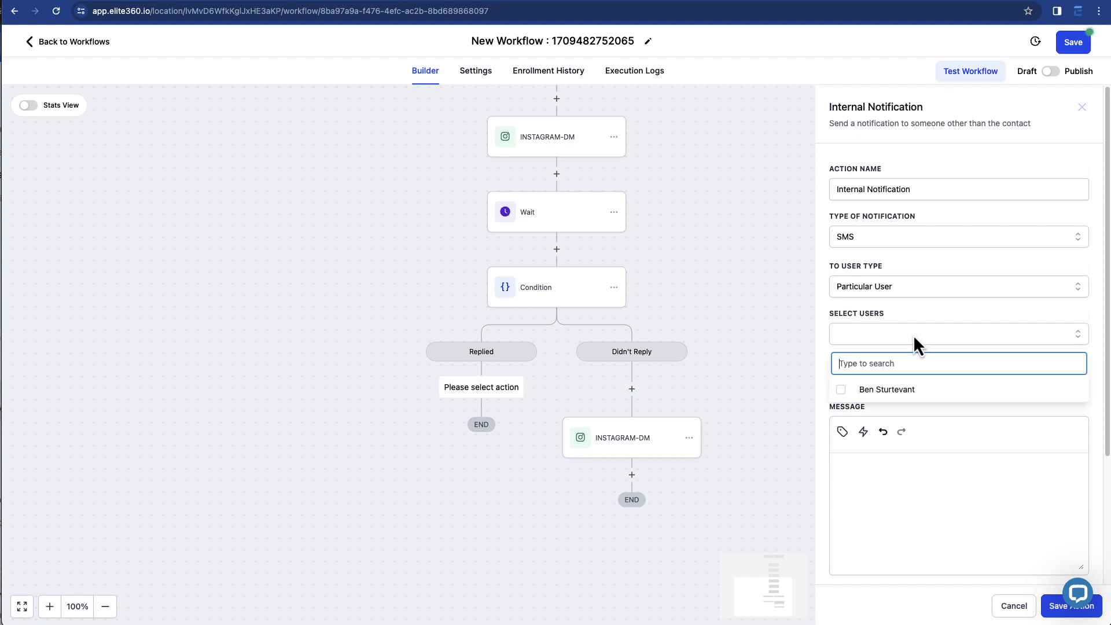
click(911, 385)
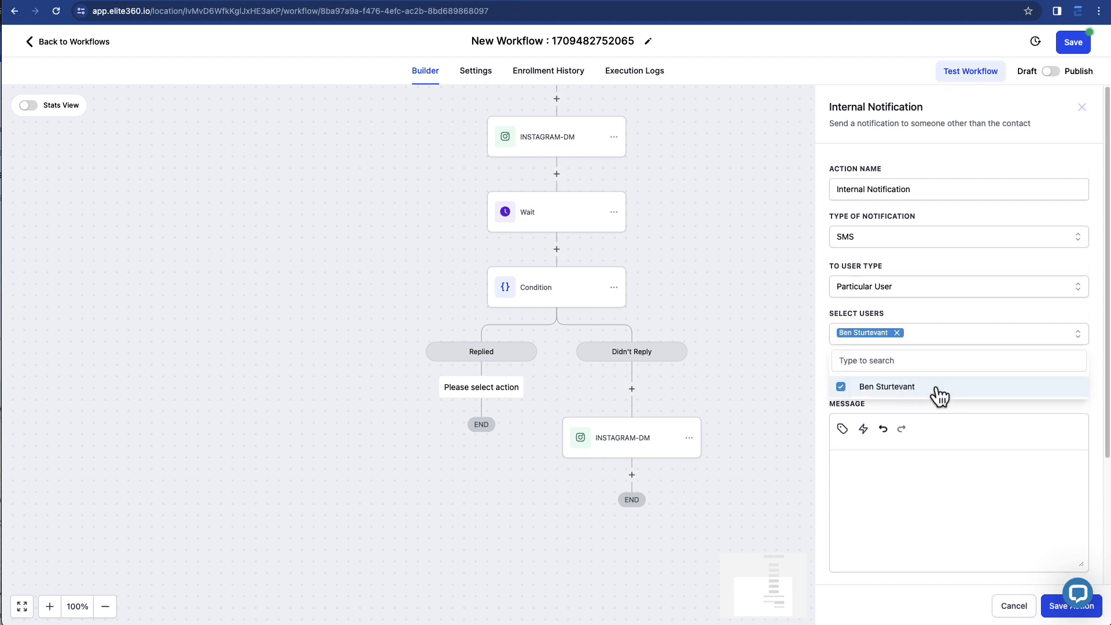
Write the message "{{contact.name}} has replied on IG, message them." using the contact's Full Name custom value, and save the action
click(949, 516)
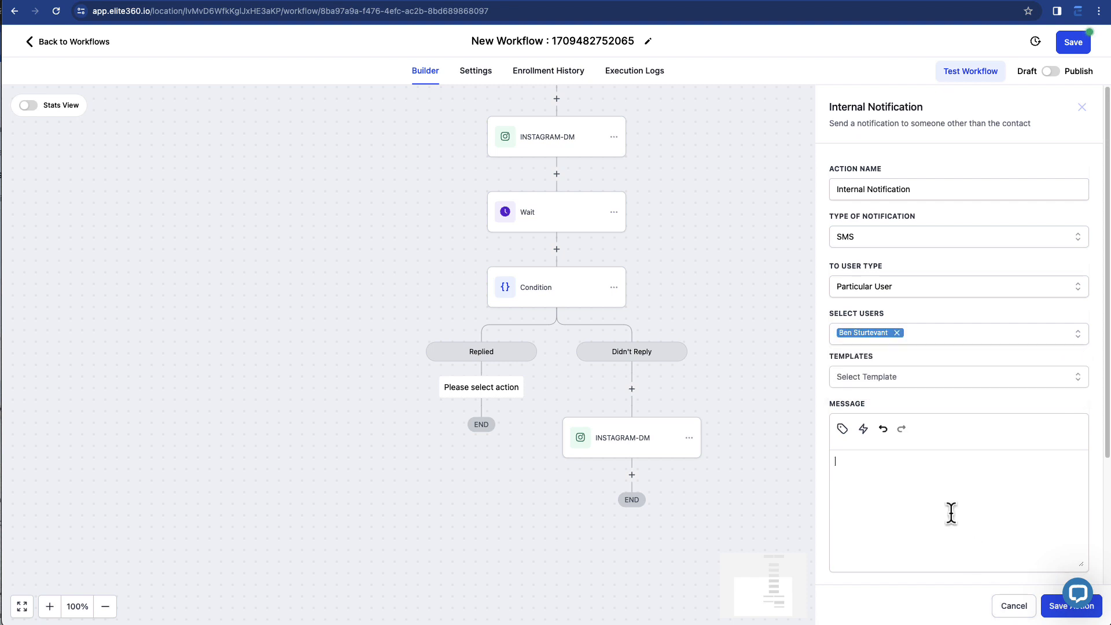
click(842, 429)
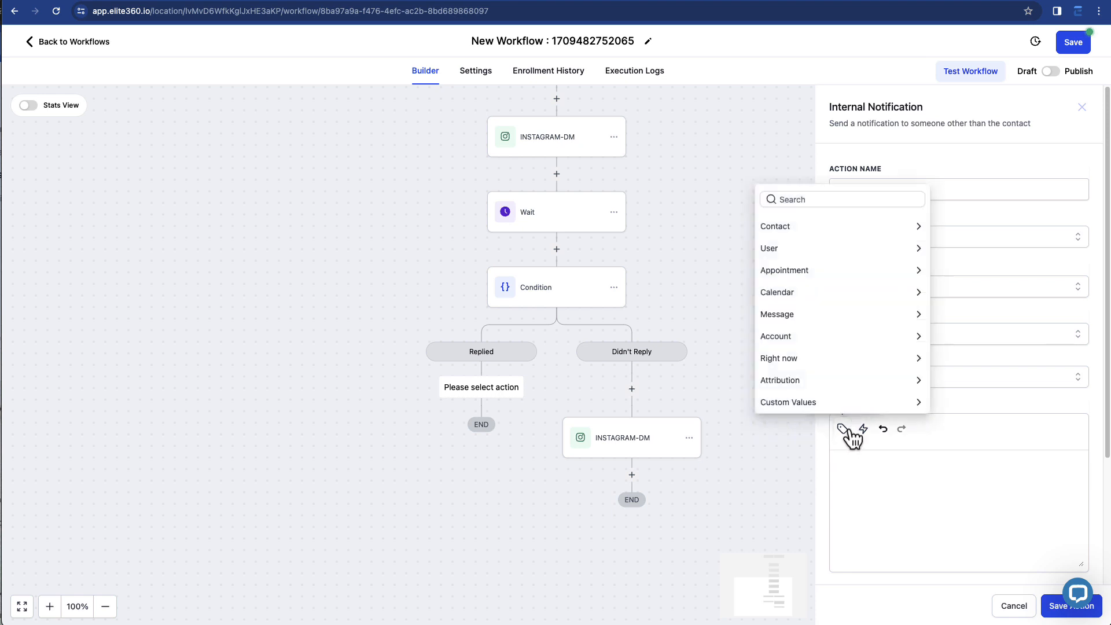
click(828, 228)
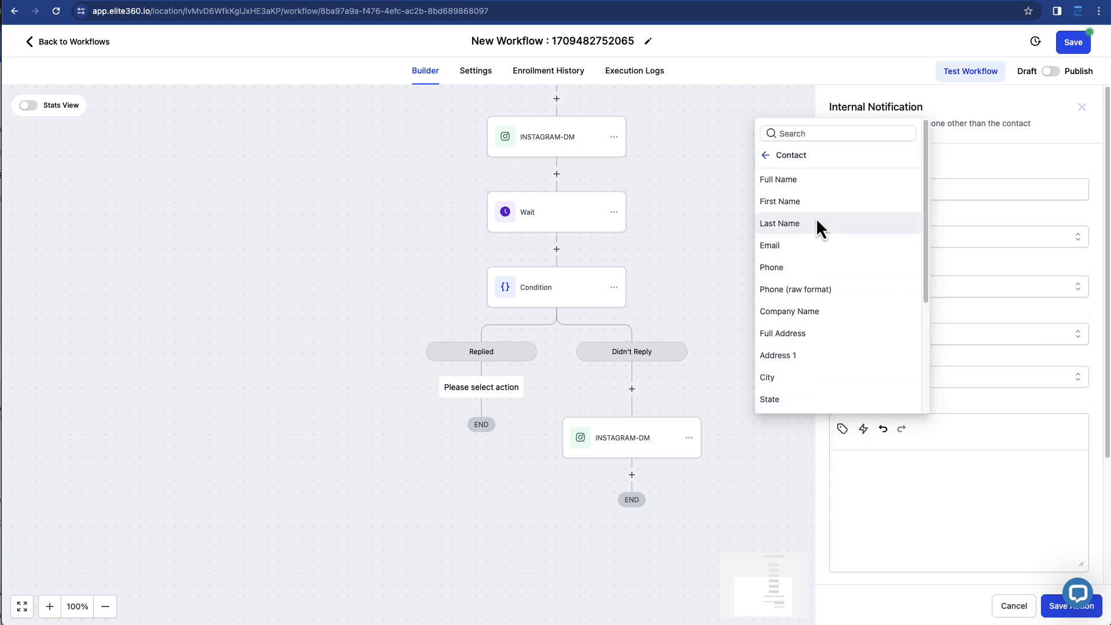
click(829, 179)
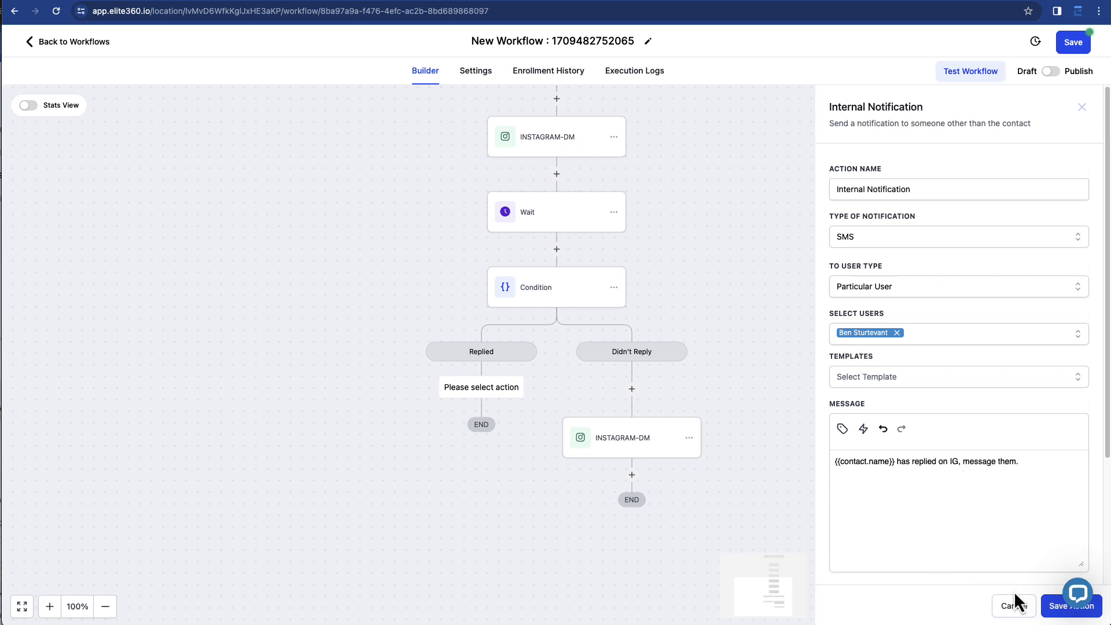
click(1061, 607)
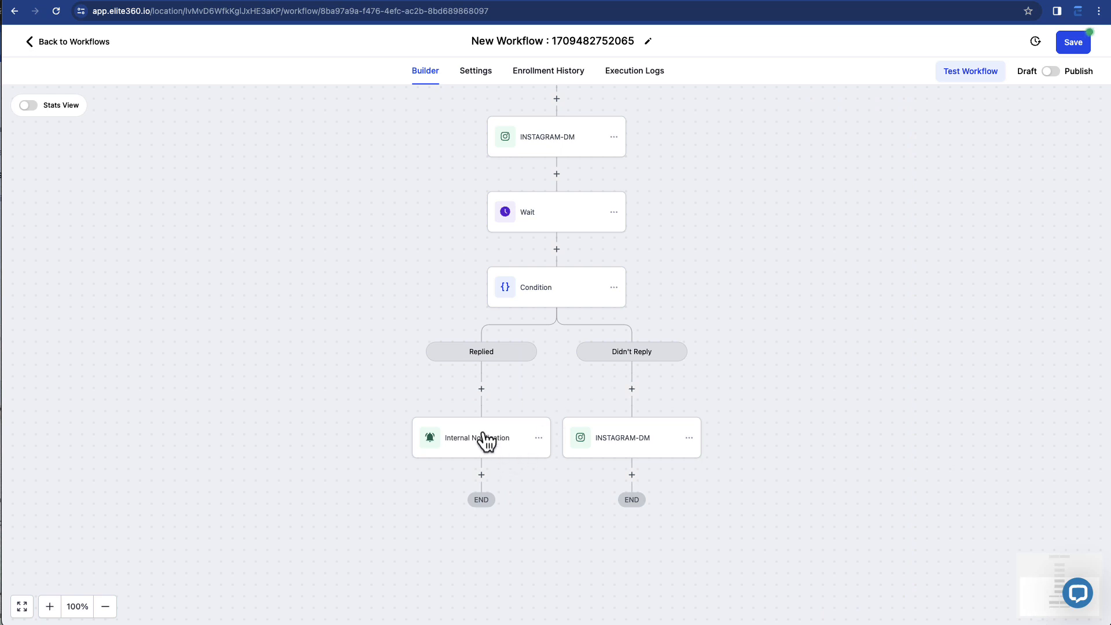
Review the whole workflow from the Customer Replied trigger through the waits and Instagram DMs to both condition branches
scroll(481, 439, up, 2)
scroll(450, 473, up, 6)
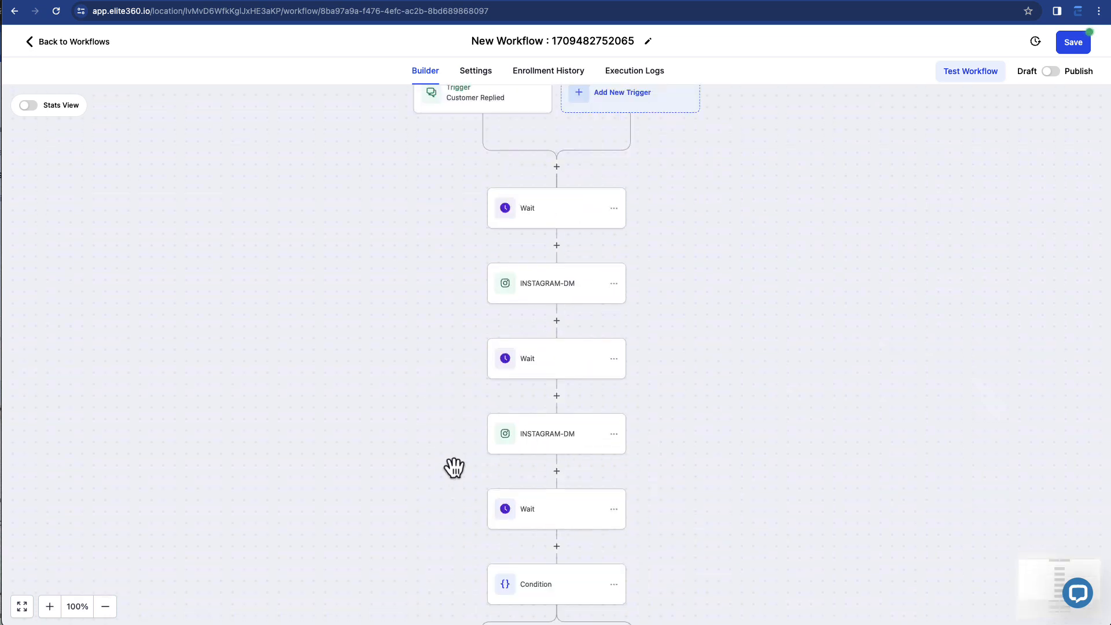
scroll(451, 472, down, 4)
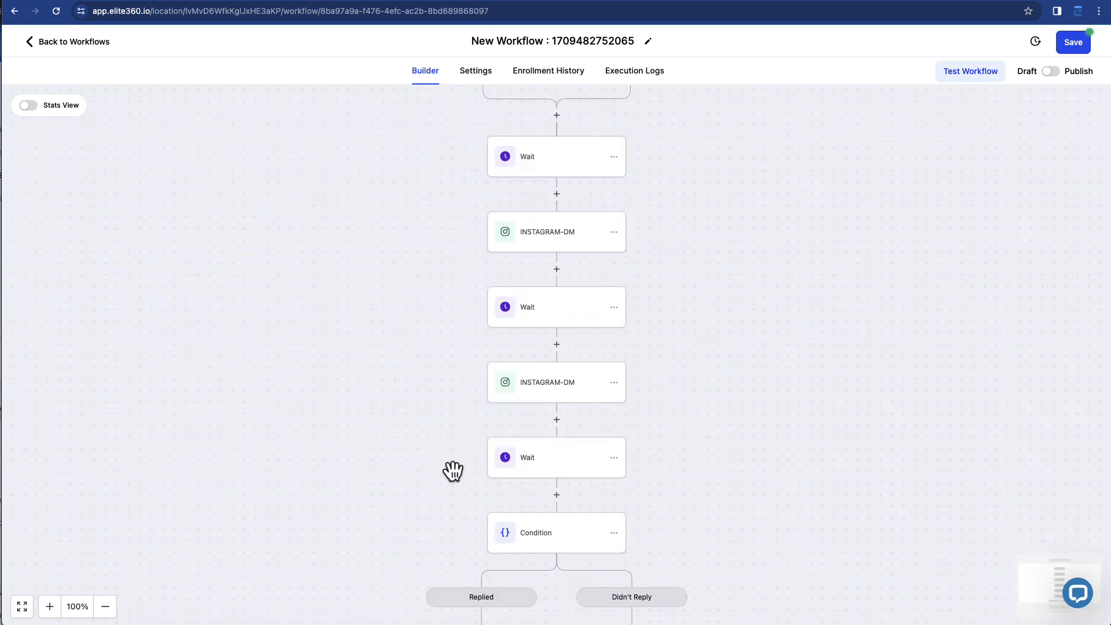
scroll(453, 471, down, 1)
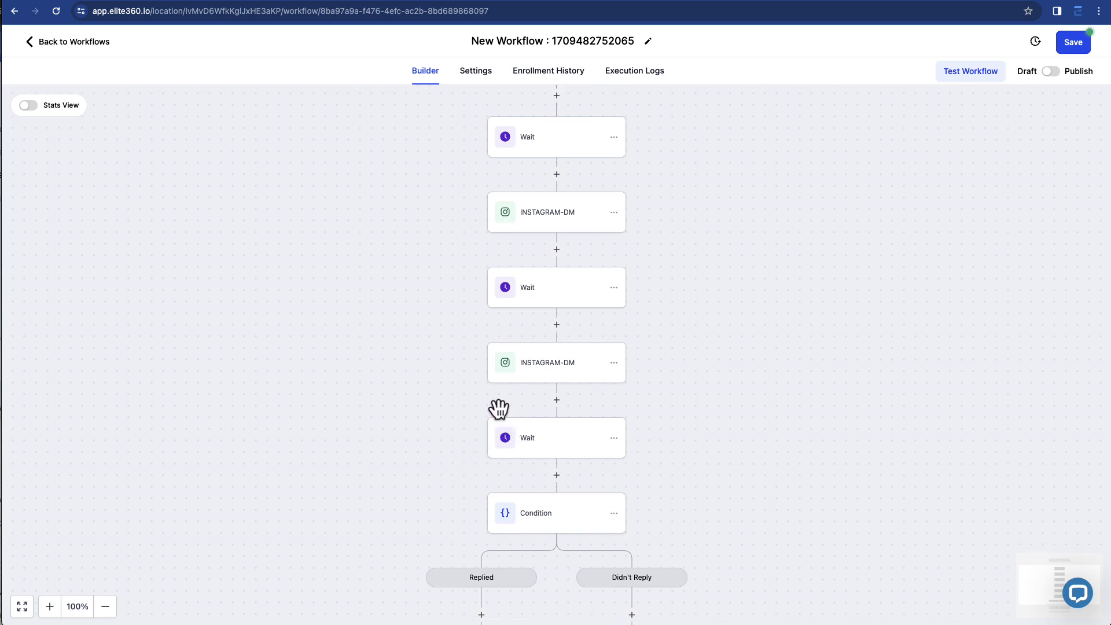
scroll(536, 368, down, 2)
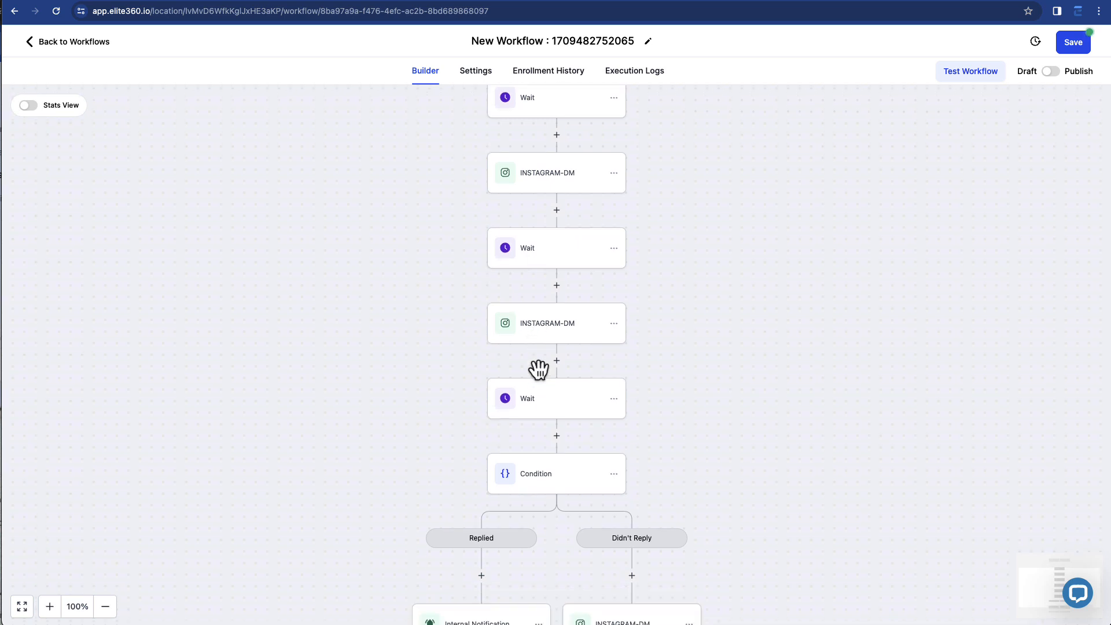
scroll(537, 369, down, 7)
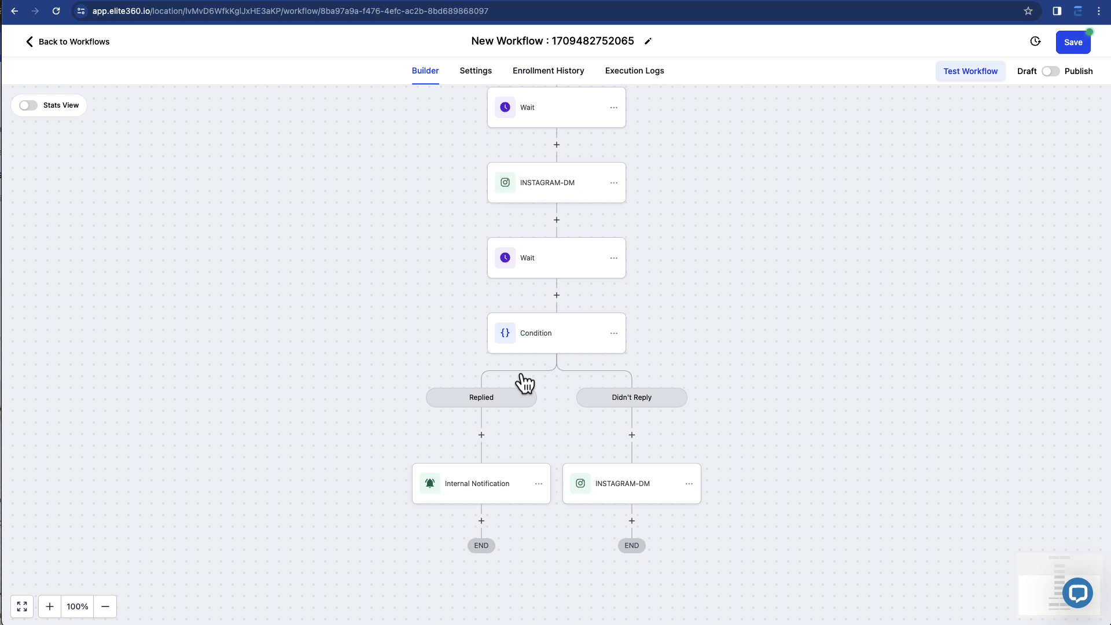
scroll(524, 382, up, 7)
scroll(569, 333, up, 10)
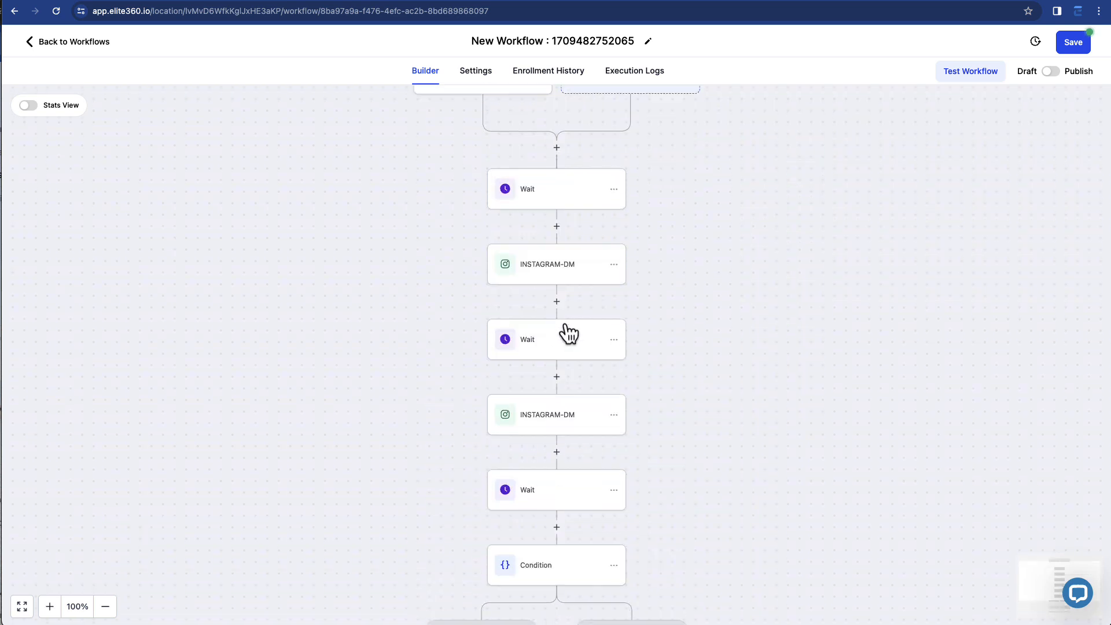
scroll(567, 334, down, 1)
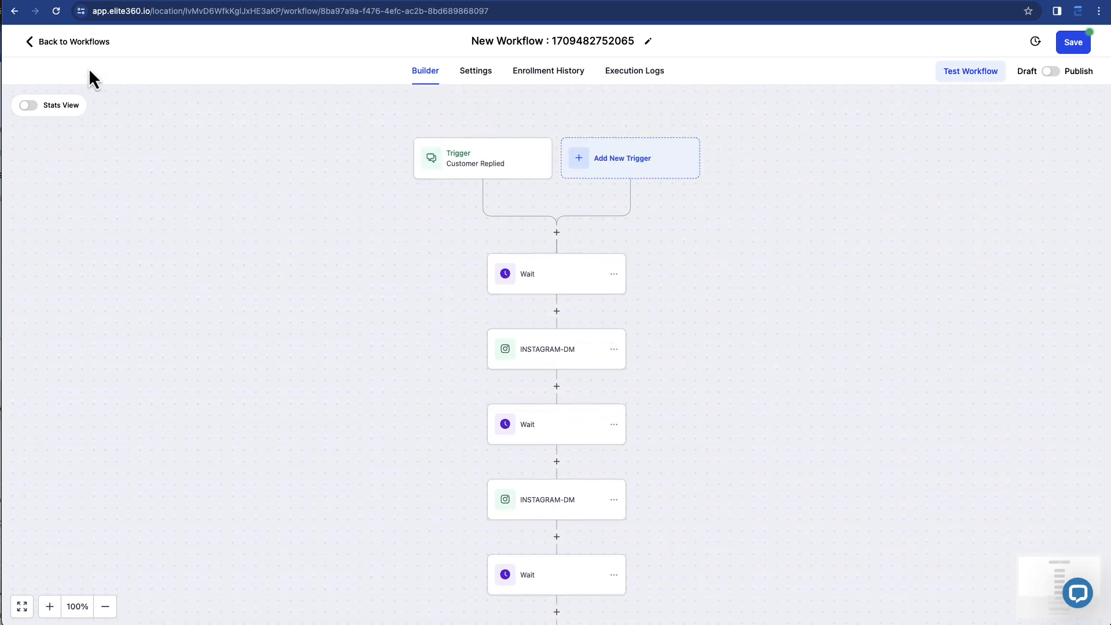
Return to the workflow list, discarding the workflow's unsaved changes
click(58, 45)
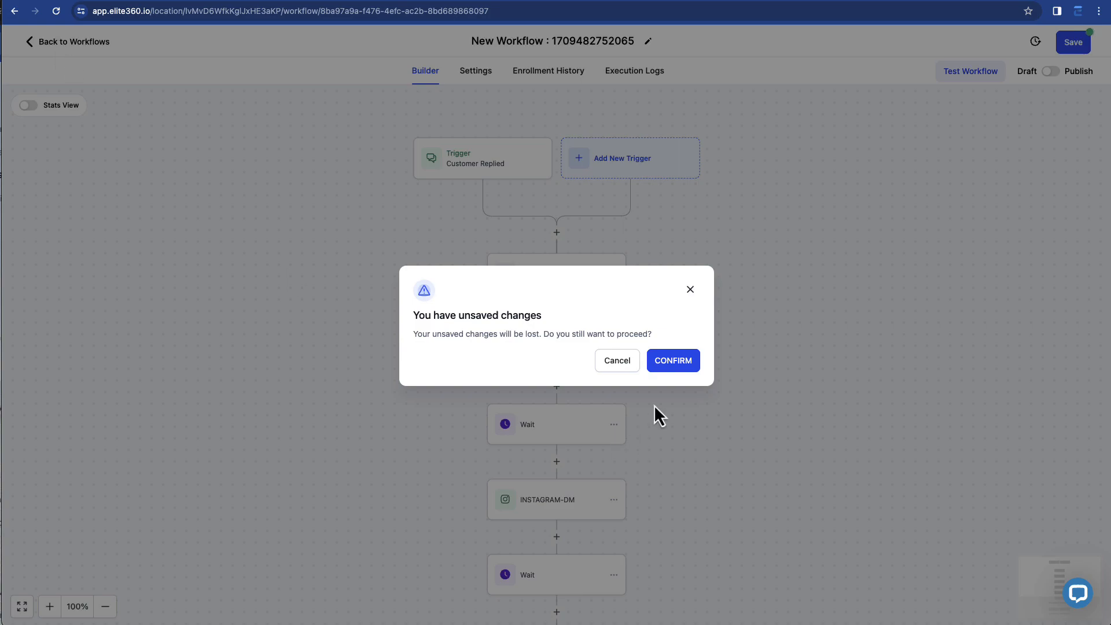
click(668, 367)
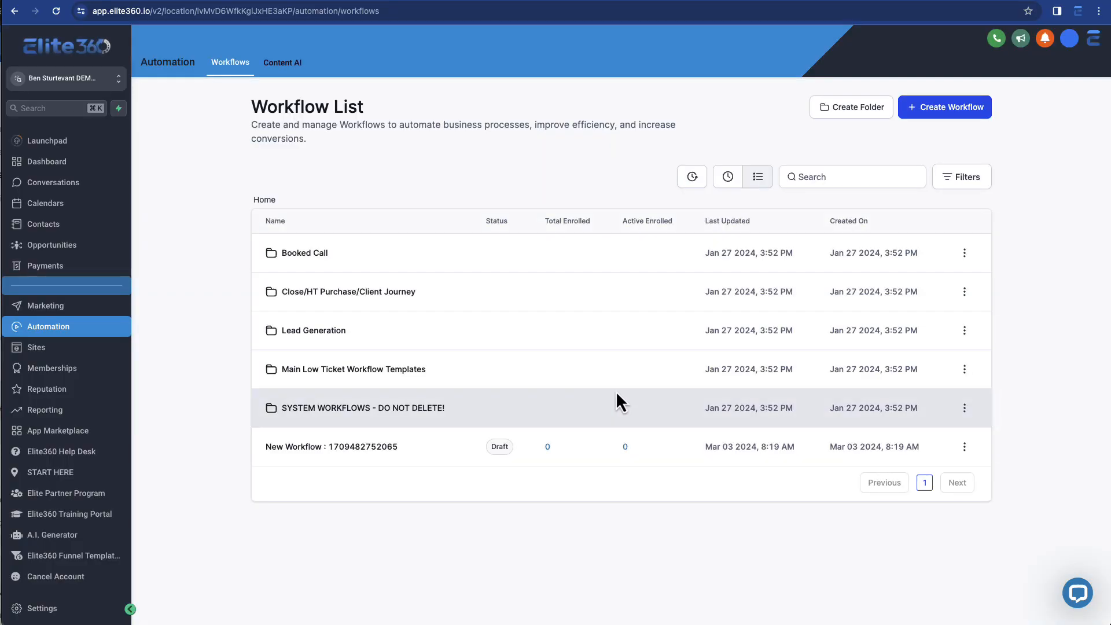